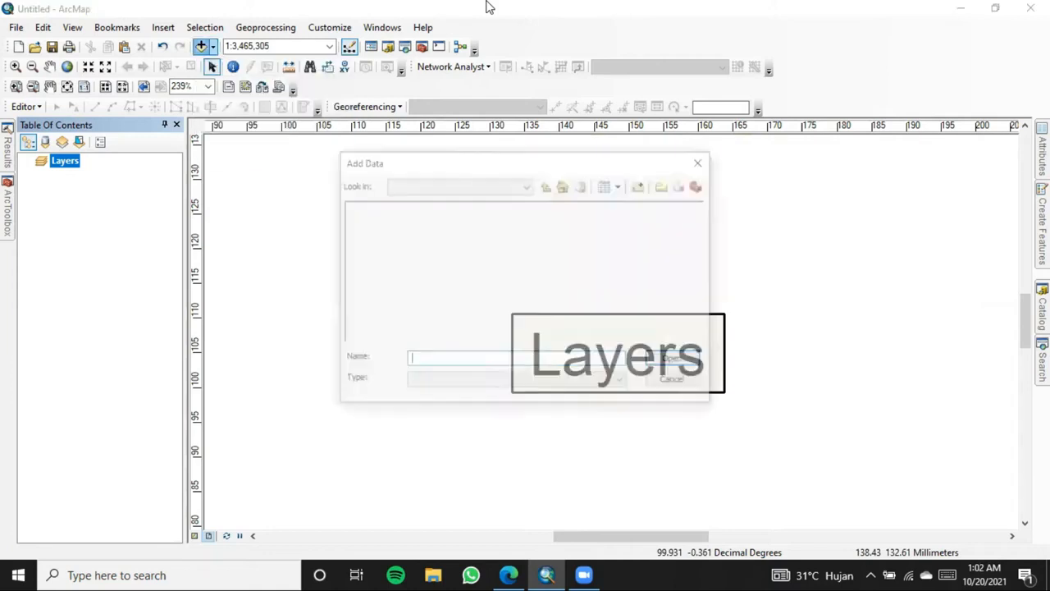
Add the slope_sumbar_2012 shapefile from the 03_Lereng folder of Share Data Peta Kesesuaian Lahan in Downloads to the map.
{"action": "left_click", "coordinate": [450, 187]}
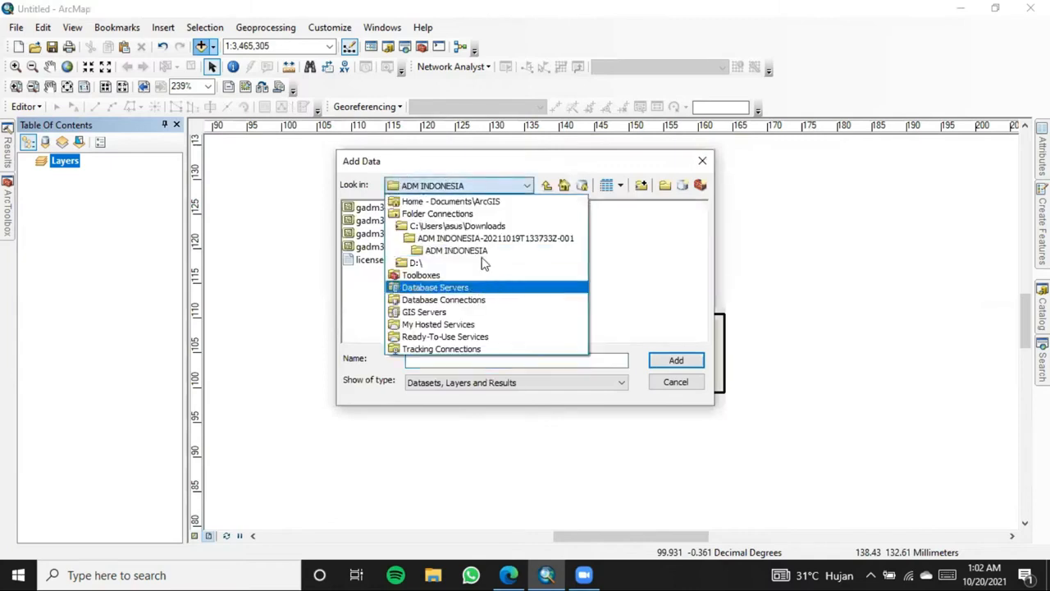
{"action": "left_click", "coordinate": [481, 227]}
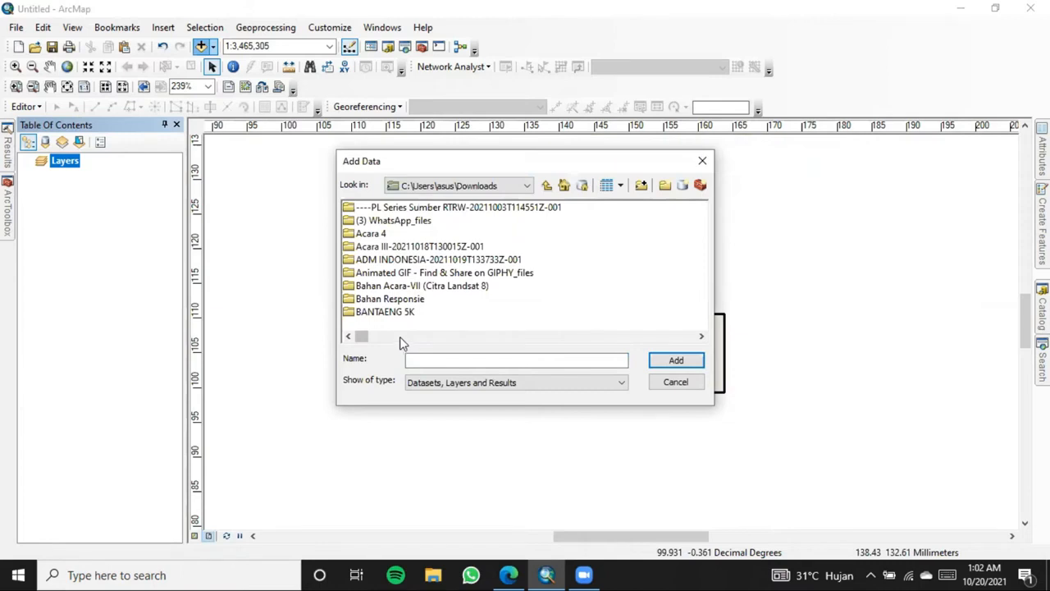
{"action": "scroll", "coordinate": [400, 339], "scroll_direction": "down", "scroll_amount": 6}
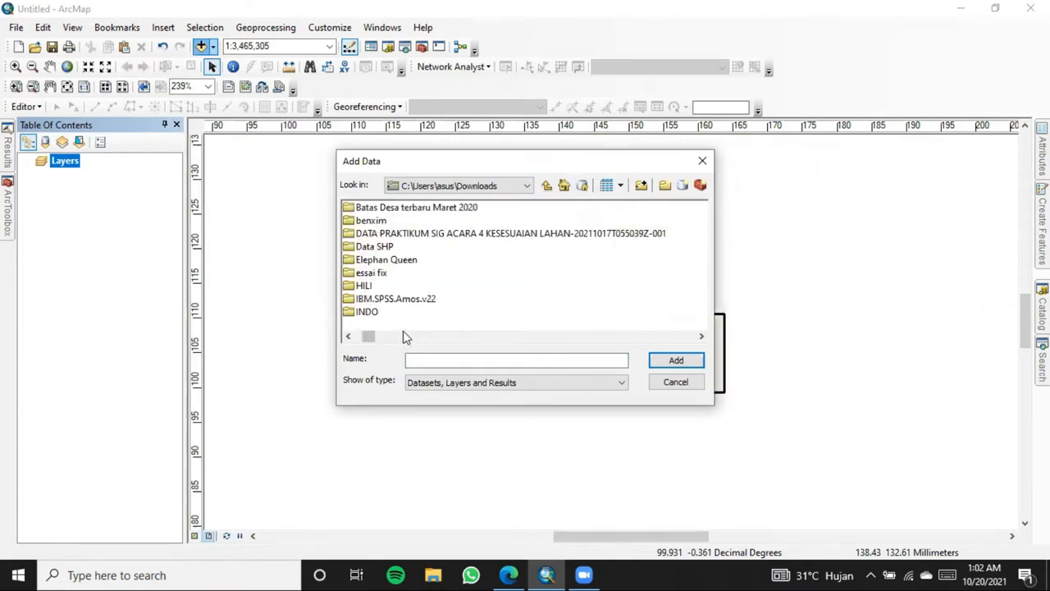
{"action": "scroll", "coordinate": [383, 338], "scroll_direction": "down", "scroll_amount": 8}
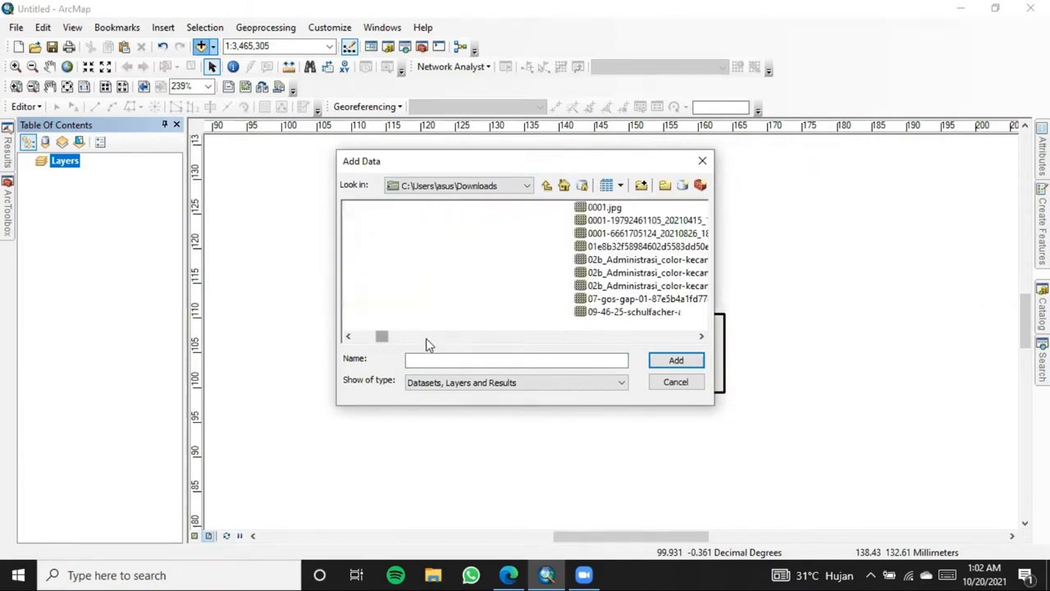
{"action": "scroll", "coordinate": [367, 345], "scroll_direction": "up", "scroll_amount": 8}
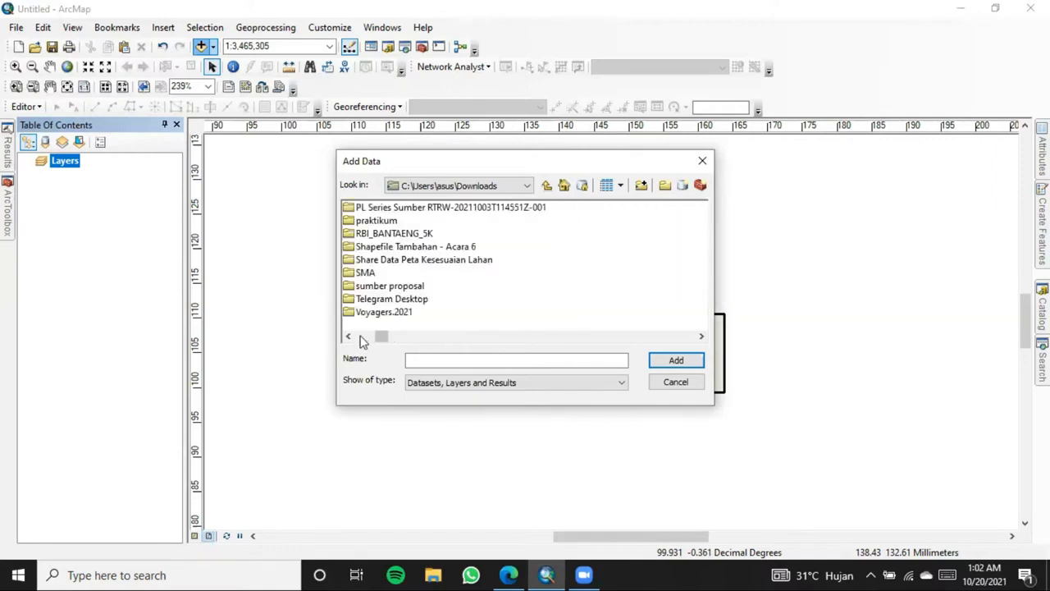
{"action": "double_click", "coordinate": [391, 261]}
{"action": "double_click", "coordinate": [410, 208]}
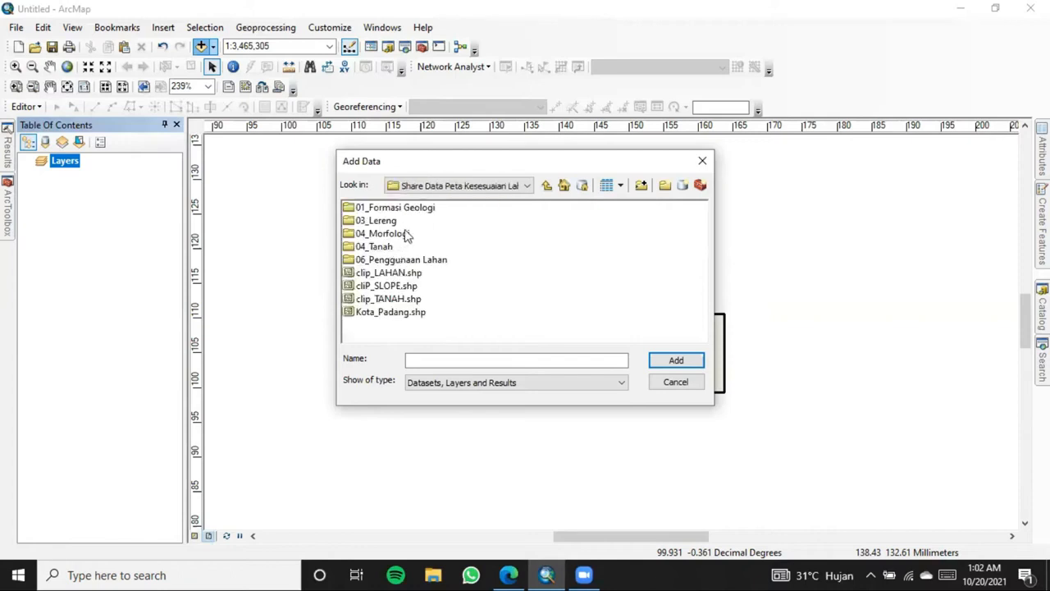
{"action": "left_click", "coordinate": [386, 221]}
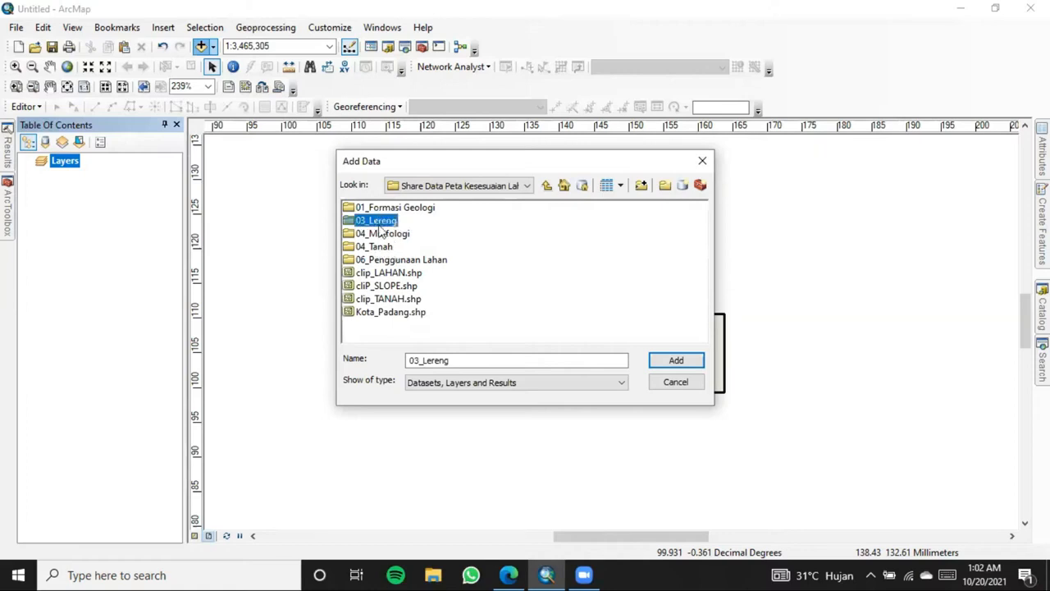
{"action": "double_click", "coordinate": [383, 221]}
{"action": "double_click", "coordinate": [399, 210]}
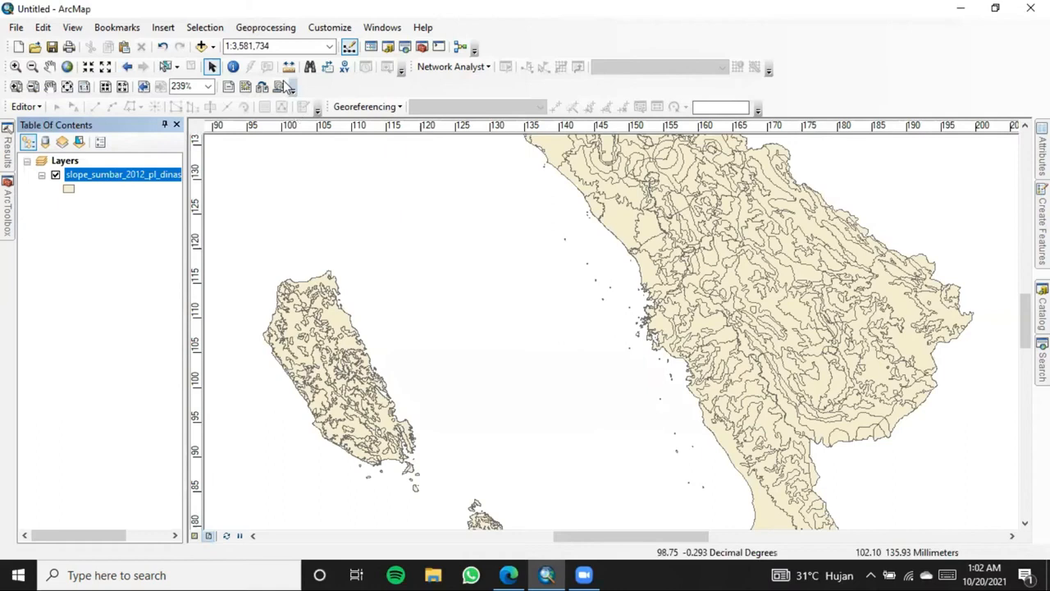
Add the soil type shapefile jenis_tanah_sumbar_2005_pl_bbsdlp_dd.shp from the 04_Tanah folder to the map.
{"action": "left_click", "coordinate": [212, 47]}
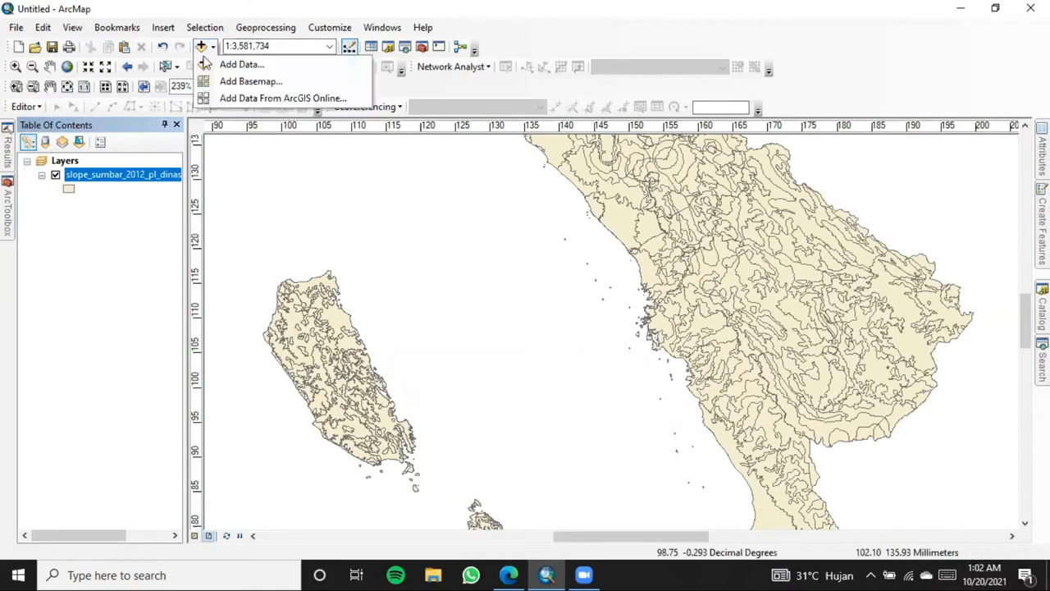
{"action": "left_click", "coordinate": [234, 64]}
{"action": "left_click", "coordinate": [458, 187]}
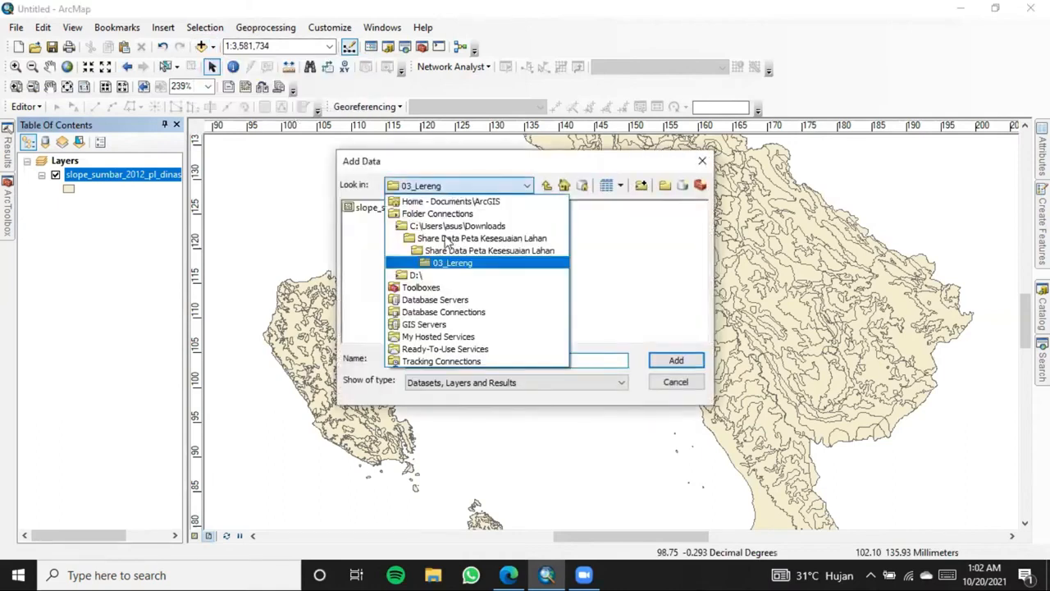
{"action": "left_click", "coordinate": [446, 250]}
{"action": "left_click", "coordinate": [376, 248]}
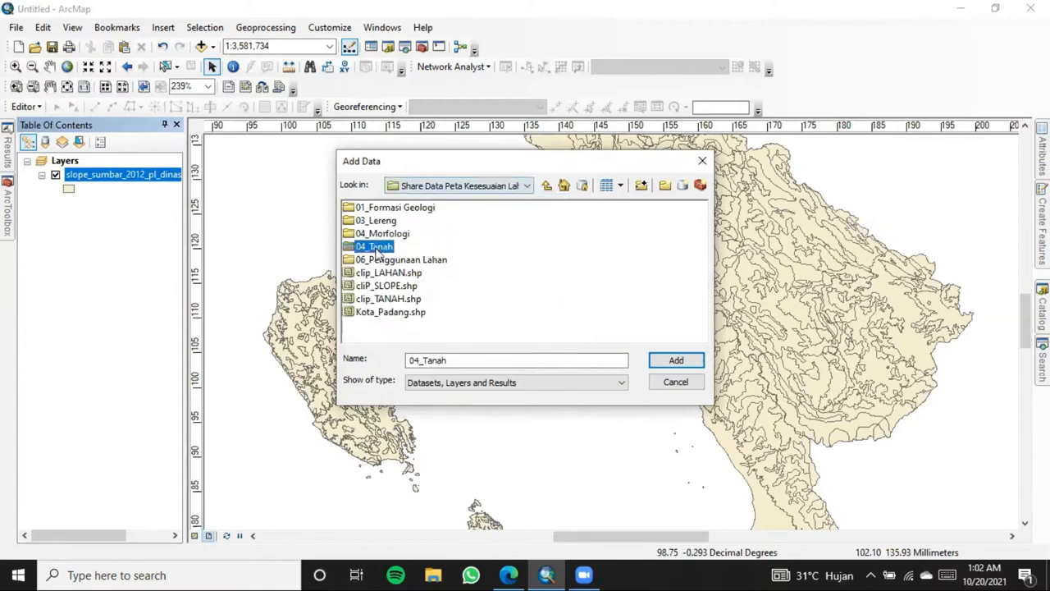
{"action": "double_click", "coordinate": [376, 248]}
{"action": "double_click", "coordinate": [410, 209]}
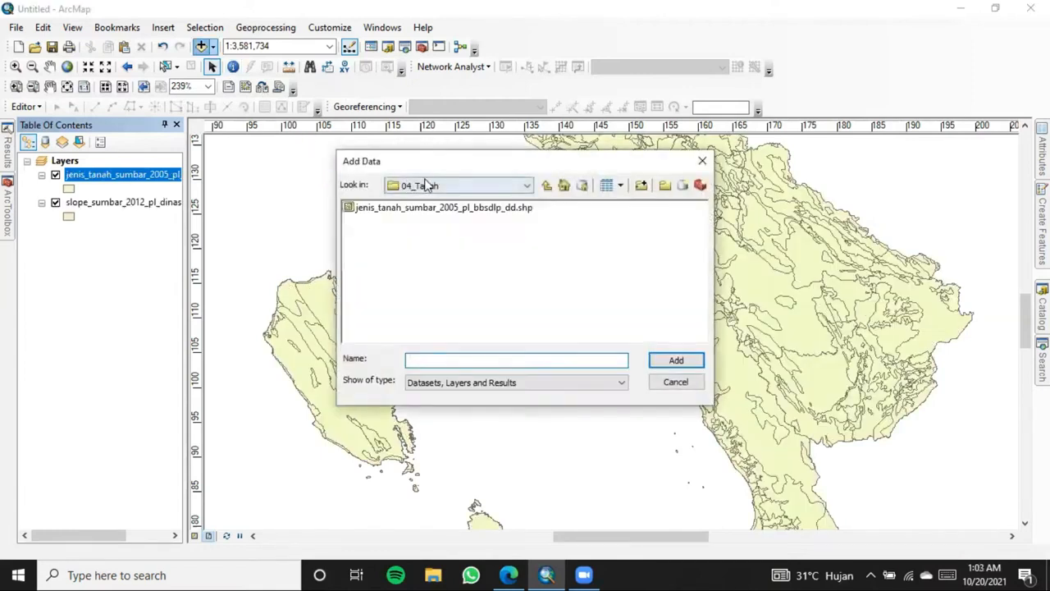
Add the land use shapefile penggunaan_lahan_sumbar_2012_pl_dinas_prasjaltarkim_dd.shp from the 06_Penggunaan Lahan folder to the map.
{"action": "left_click", "coordinate": [427, 186]}
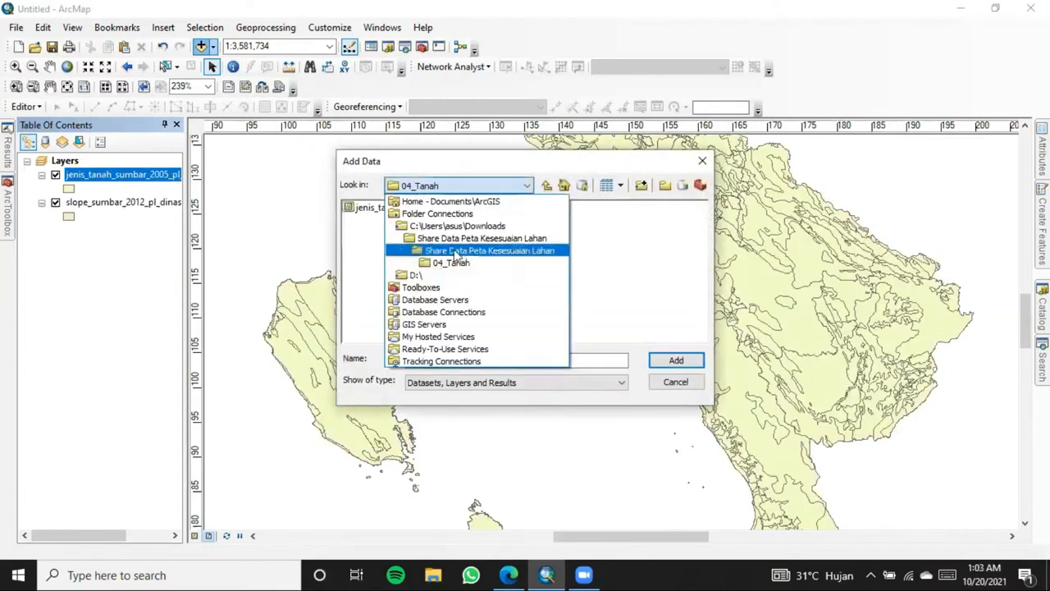
{"action": "left_click", "coordinate": [455, 251]}
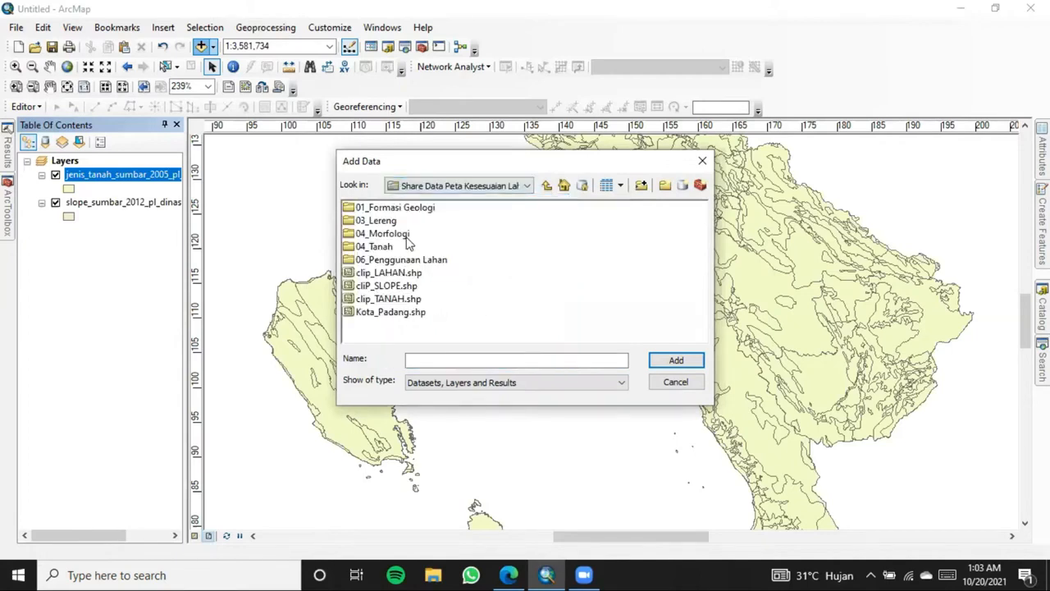
{"action": "double_click", "coordinate": [402, 259]}
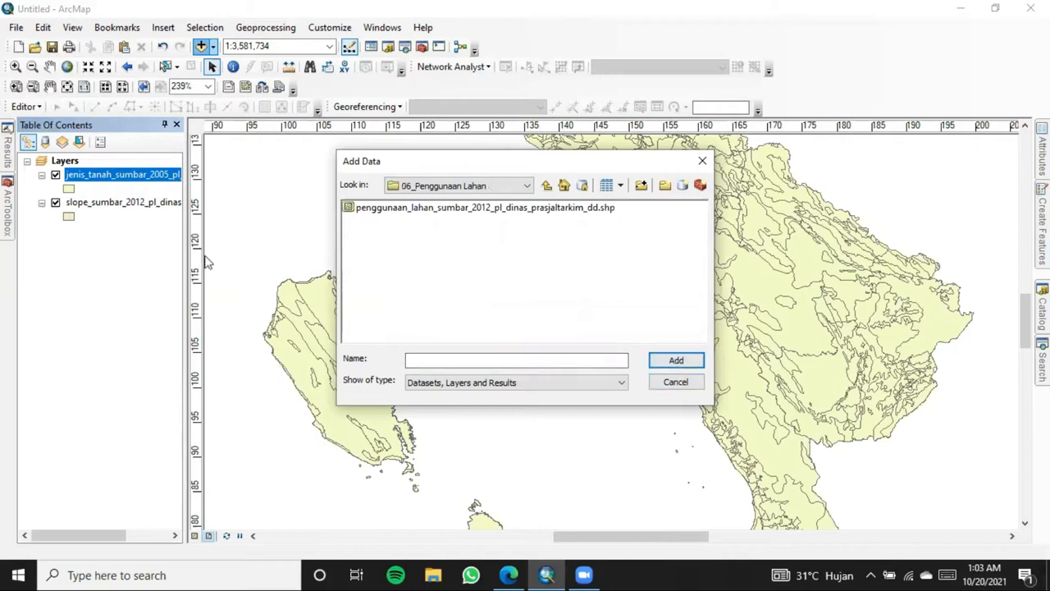
{"action": "left_click", "coordinate": [557, 208]}
{"action": "left_click", "coordinate": [675, 362]}
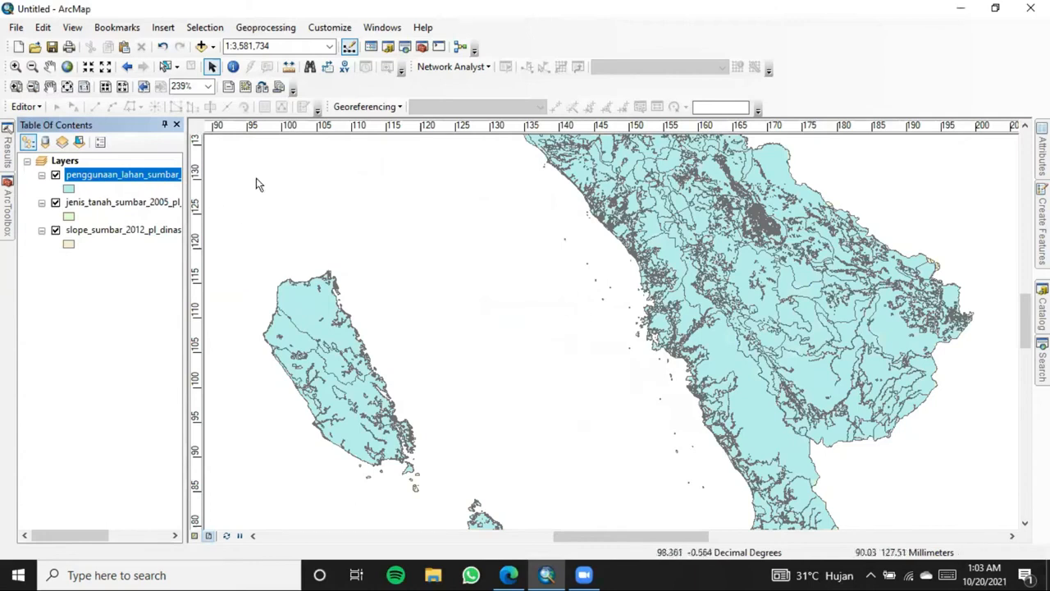
Examine the attribute table of the penggunaan_lahan_sumbar_2012 land use layer and close it.
{"action": "left_click_drag", "start_coordinate": [1024, 336], "coordinate": [1021, 338]}
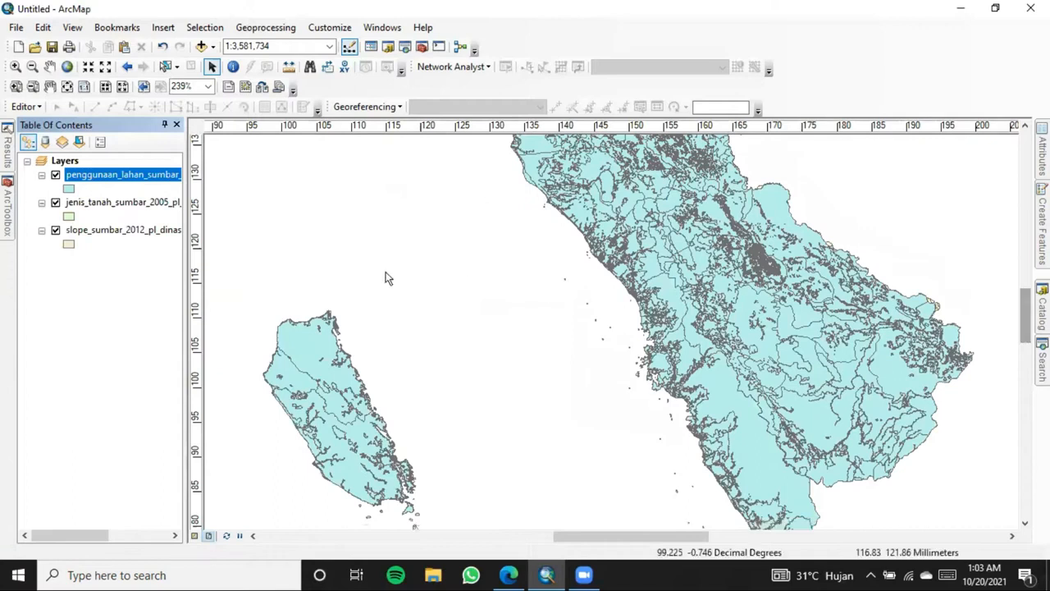
{"action": "right_click", "coordinate": [131, 174]}
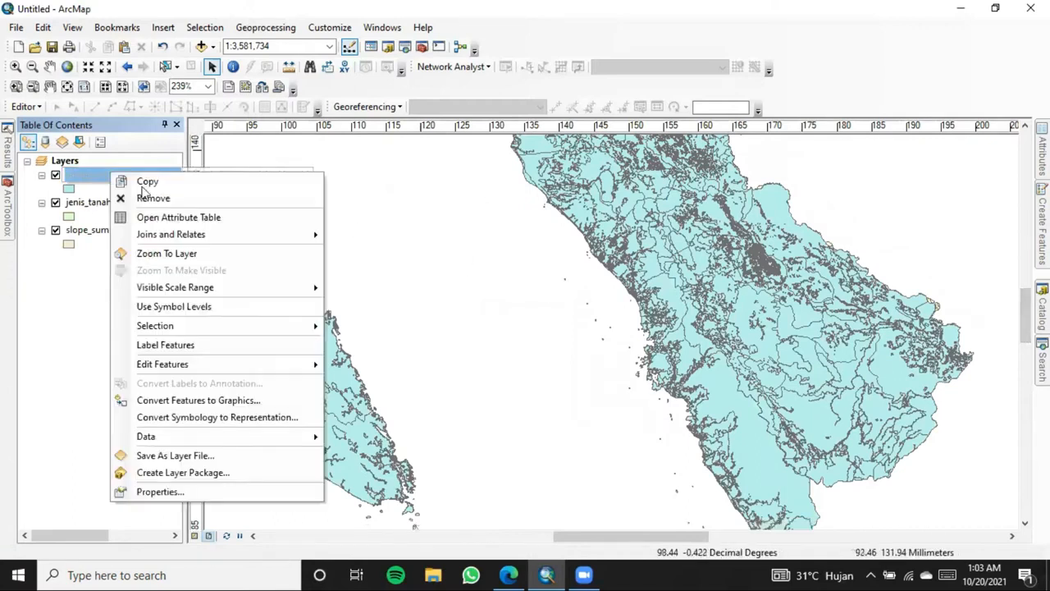
{"action": "left_click", "coordinate": [153, 213]}
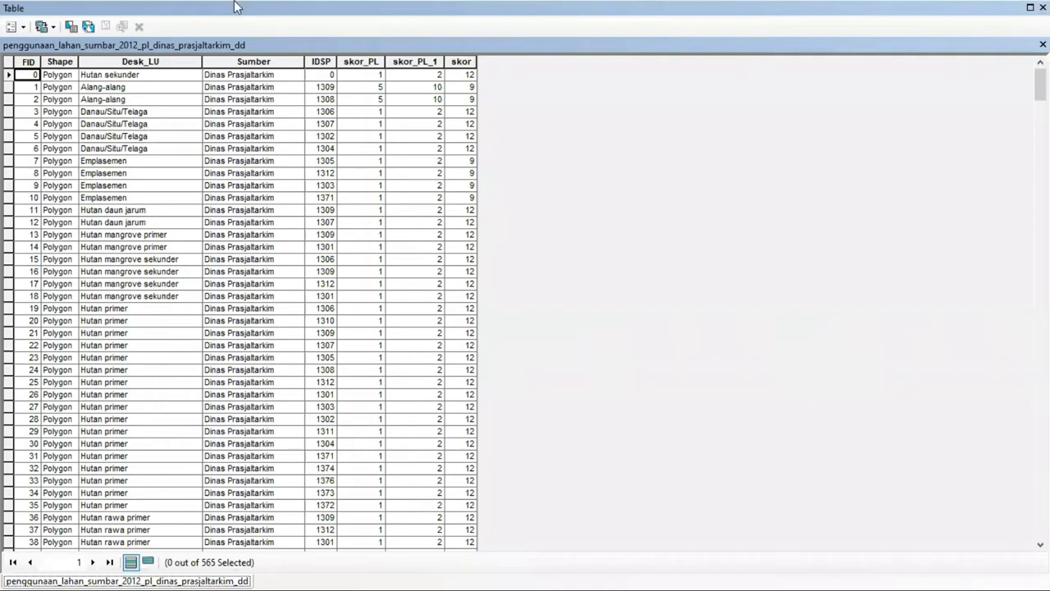
{"action": "key", "text": "Page_Down"}
{"action": "mouse_move", "coordinate": [1041, 117]}
{"action": "left_mouse_down"}
{"action": "mouse_move", "coordinate": [1040, 504]}
{"action": "mouse_move", "coordinate": [1041, 117]}
{"action": "left_mouse_up"}
{"action": "left_click", "coordinate": [1043, 7]}
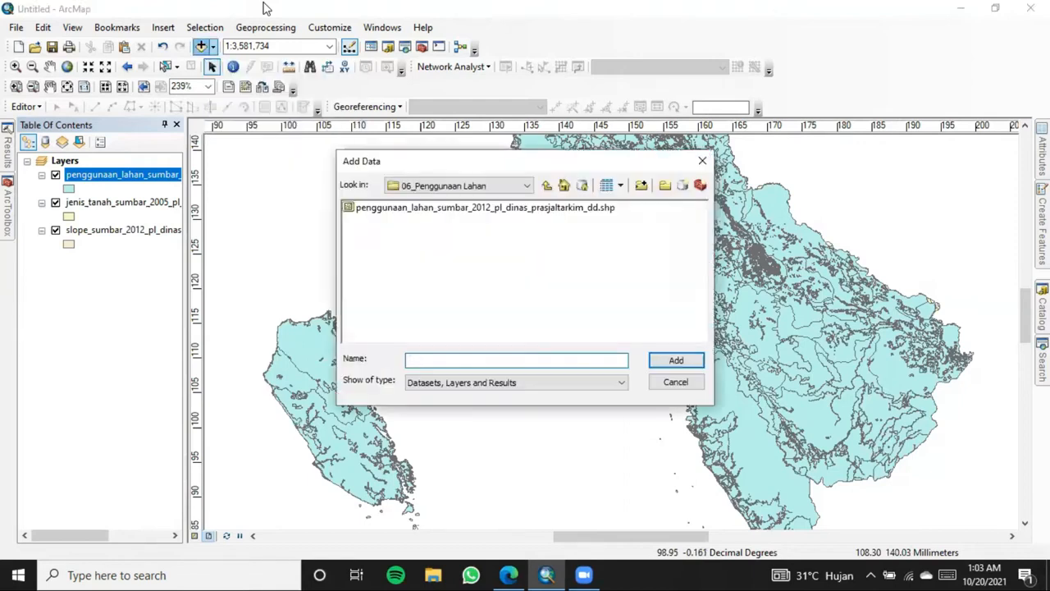
Add the administrative boundary shapefile gadm36_IDN_2.shp from the ADM INDONESIA folder in Downloads to the map.
{"action": "left_click", "coordinate": [468, 183]}
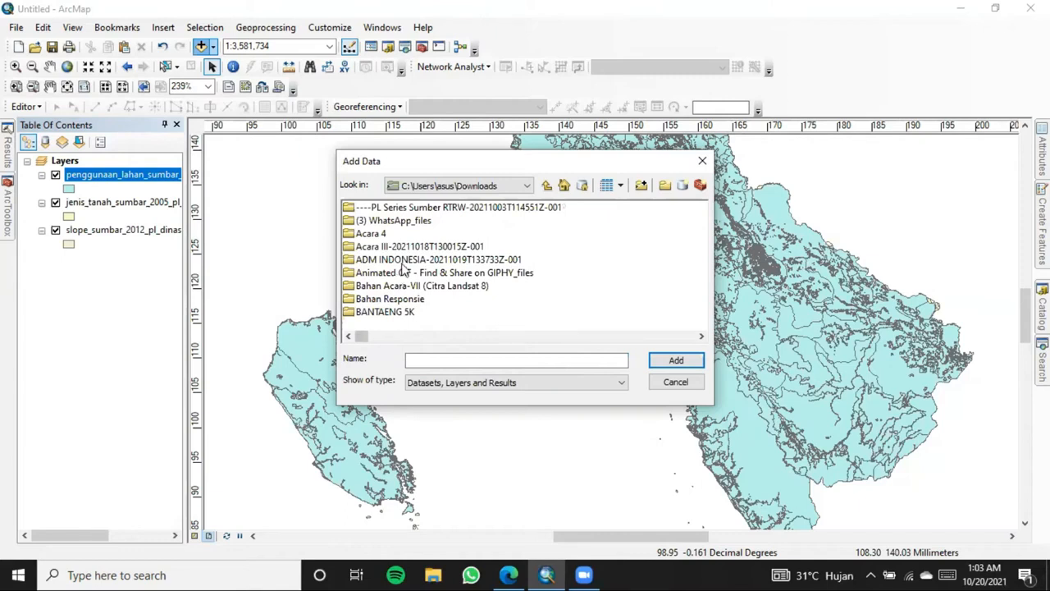
{"action": "double_click", "coordinate": [407, 259]}
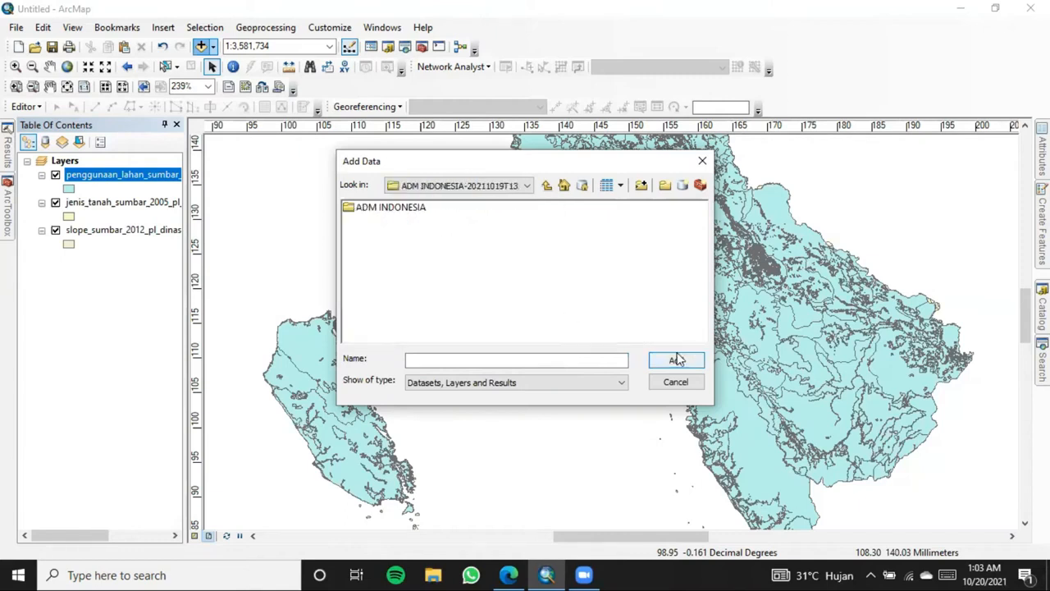
{"action": "double_click", "coordinate": [390, 207]}
{"action": "left_click", "coordinate": [396, 220]}
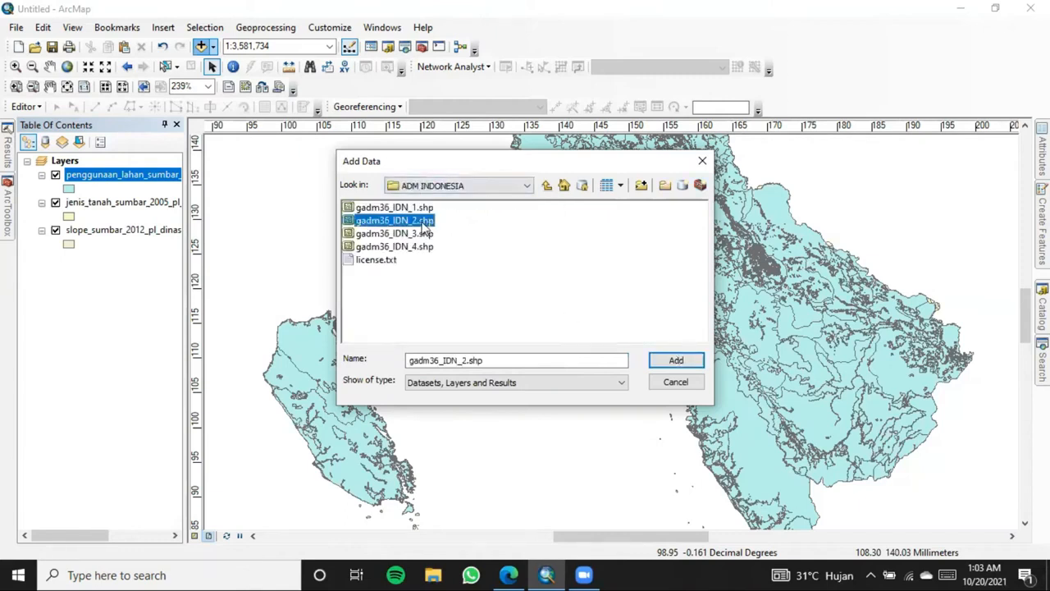
{"action": "left_click", "coordinate": [673, 361]}
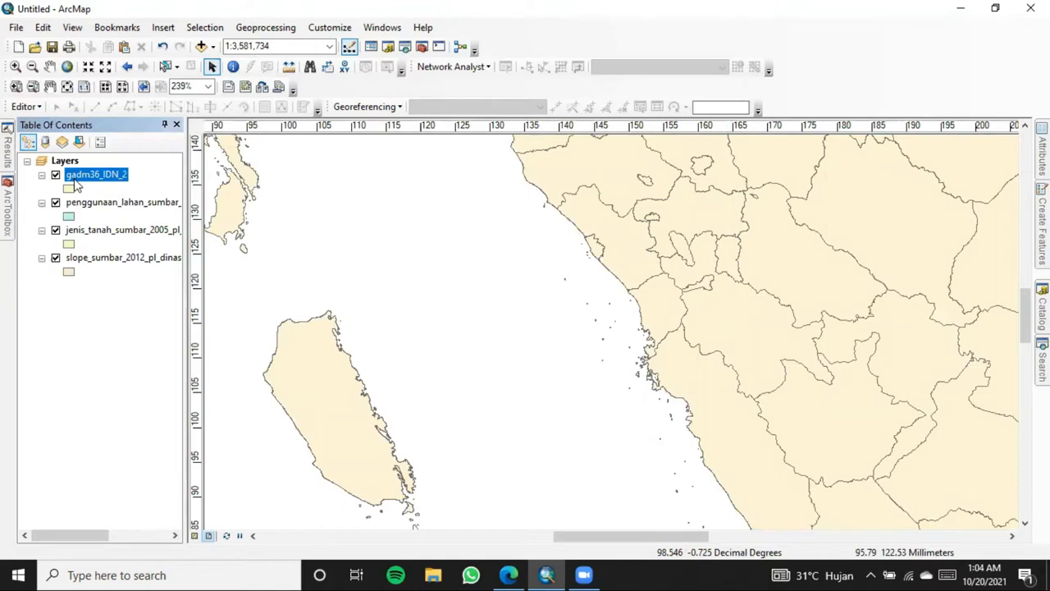
Select the Padang record of Sumatera Barat in the gadm36_IDN_2 attribute table and float the table beside the layer list.
{"action": "right_click", "coordinate": [74, 181]}
{"action": "left_click", "coordinate": [117, 224]}
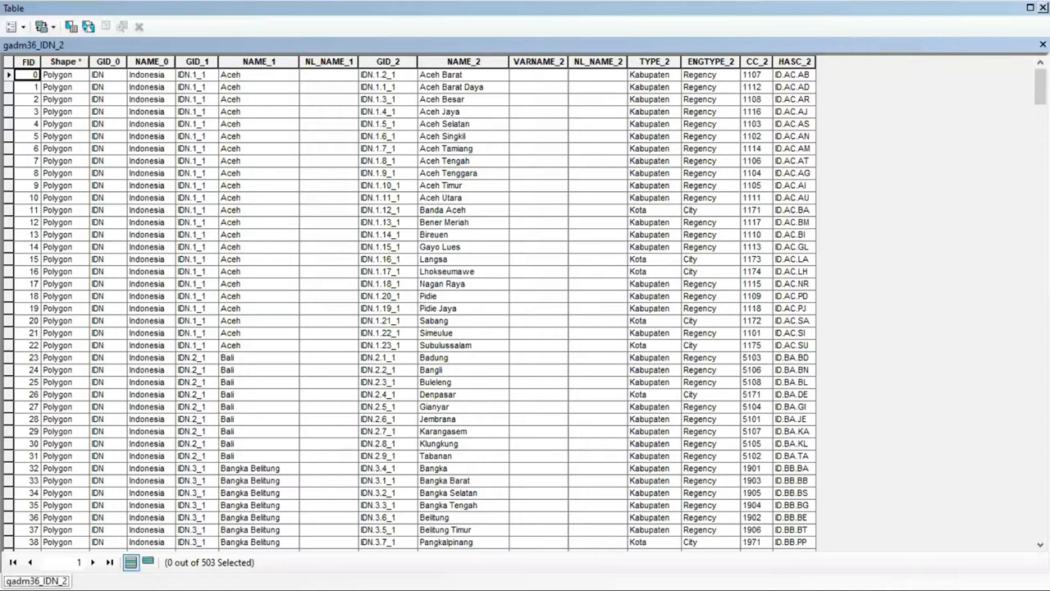
{"action": "left_click_drag", "start_coordinate": [1040, 87], "coordinate": [1041, 313]}
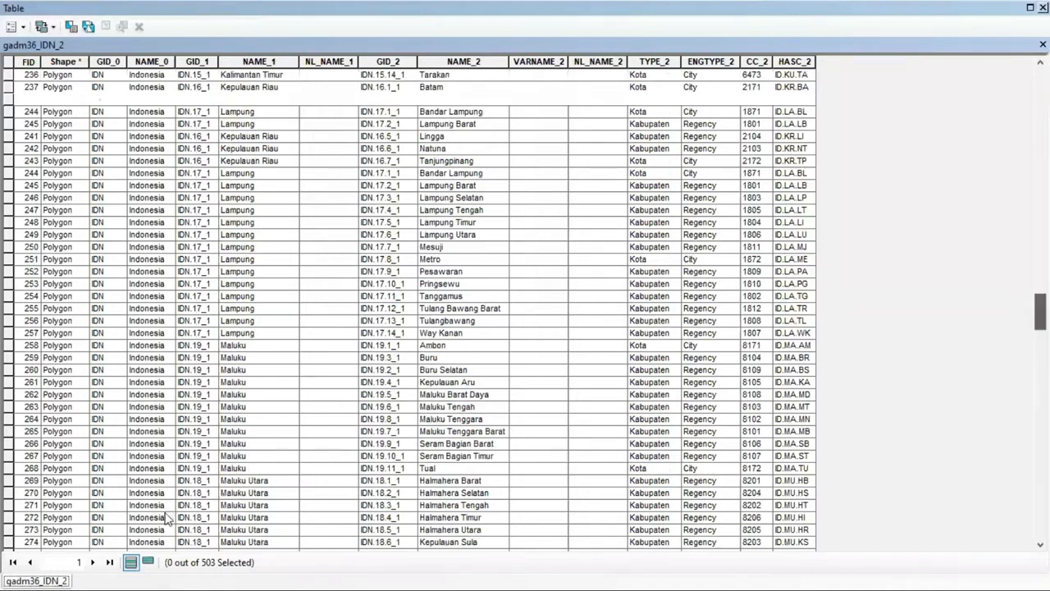
{"action": "scroll", "coordinate": [927, 283], "scroll_direction": "up", "scroll_amount": 20}
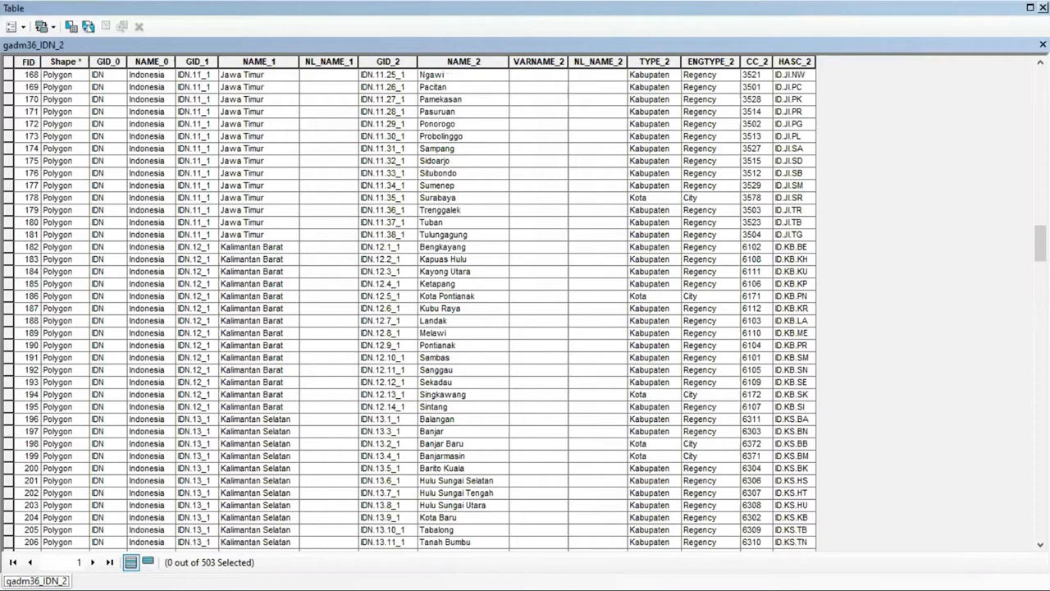
{"action": "left_click_drag", "start_coordinate": [1041, 243], "coordinate": [1040, 390]}
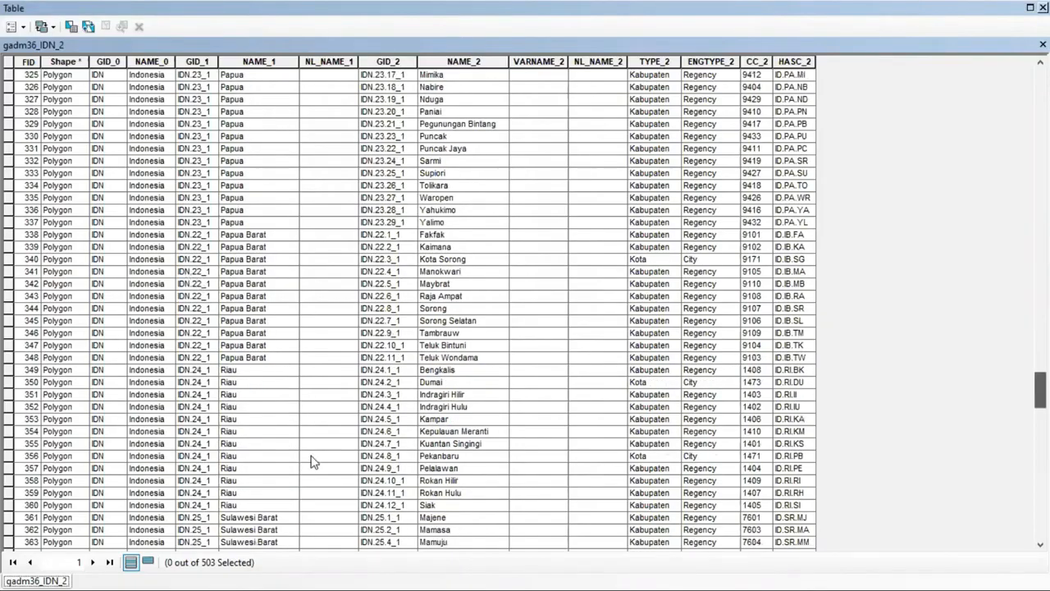
{"action": "scroll", "coordinate": [291, 450], "scroll_direction": "down", "scroll_amount": 4}
{"action": "scroll", "coordinate": [292, 450], "scroll_direction": "down", "scroll_amount": 2}
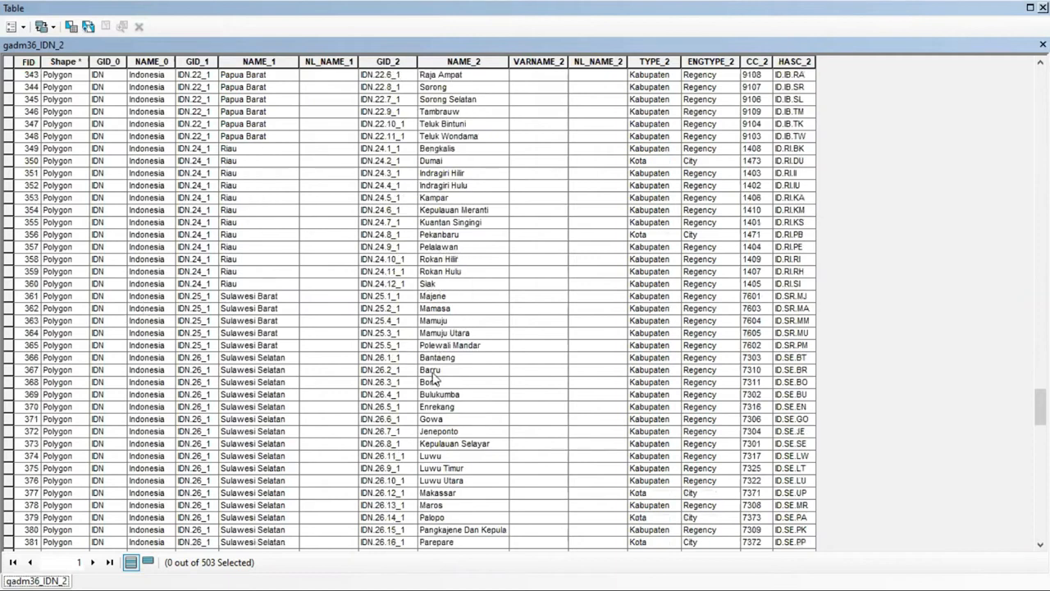
{"action": "scroll", "coordinate": [293, 426], "scroll_direction": "down", "scroll_amount": 20}
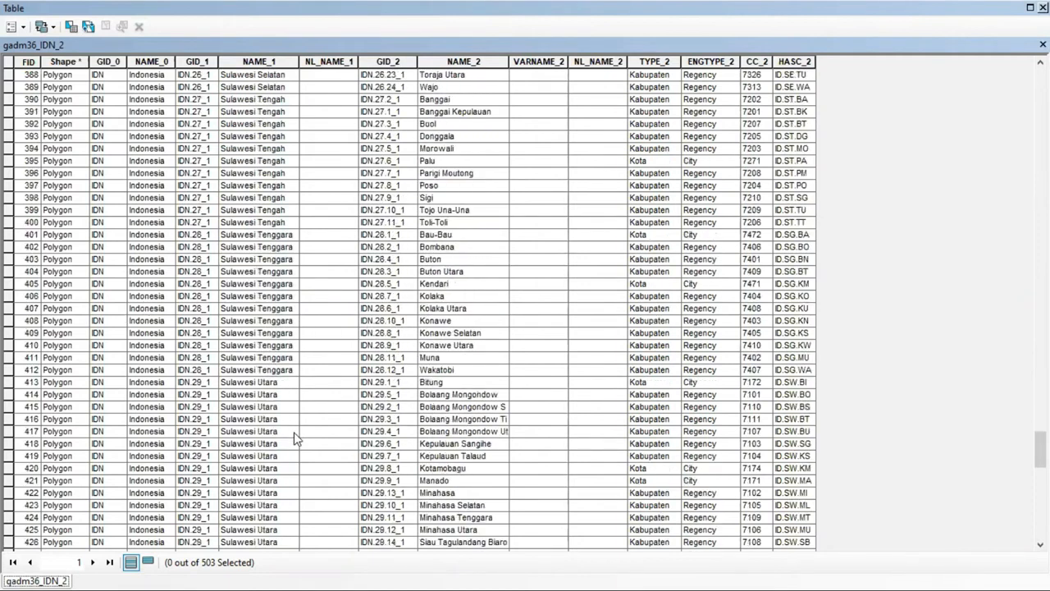
{"action": "scroll", "coordinate": [273, 327], "scroll_direction": "down", "scroll_amount": 5}
{"action": "scroll", "coordinate": [276, 267], "scroll_direction": "up", "scroll_amount": 6}
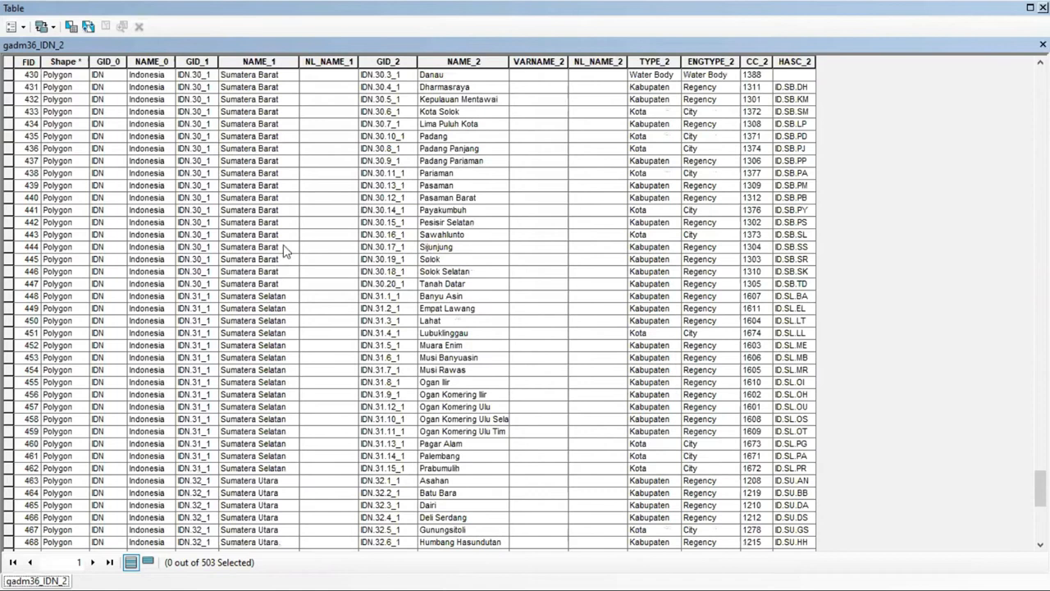
{"action": "scroll", "coordinate": [312, 188], "scroll_direction": "up", "scroll_amount": 2}
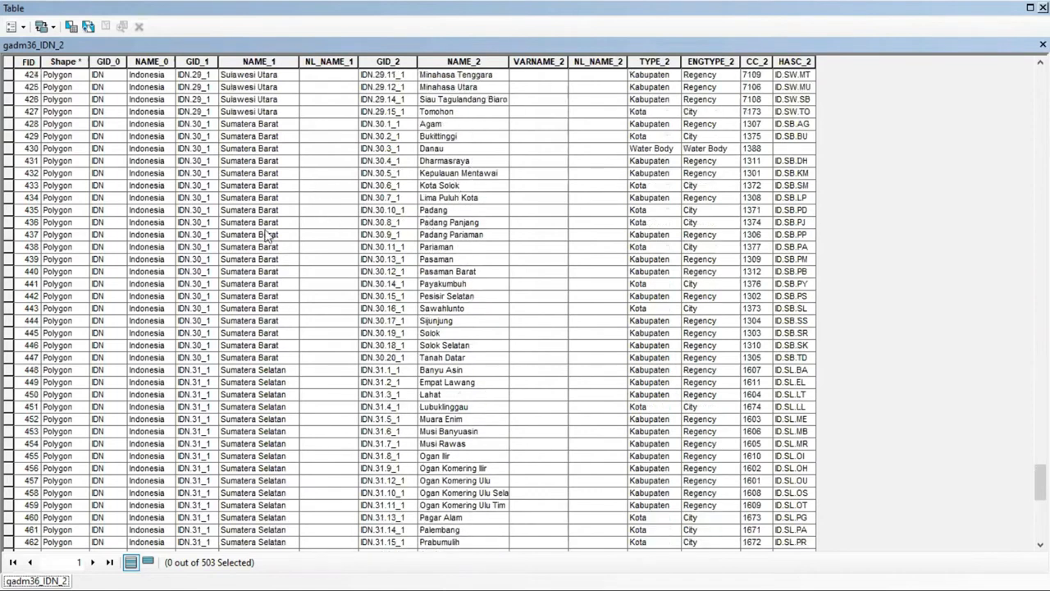
{"action": "left_click", "coordinate": [10, 211]}
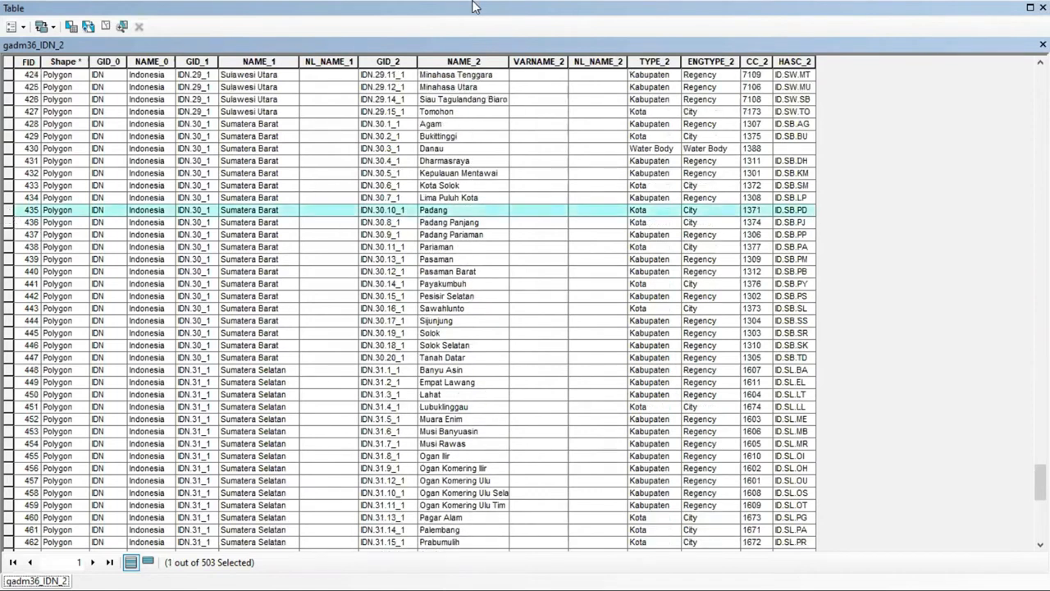
{"action": "double_click", "coordinate": [473, 6]}
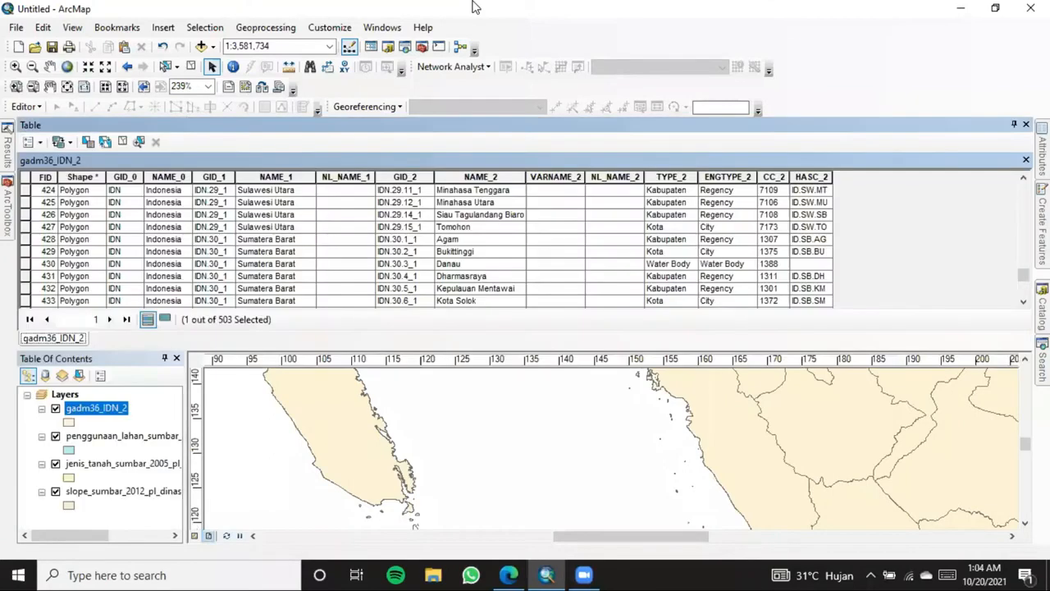
{"action": "double_click", "coordinate": [31, 123]}
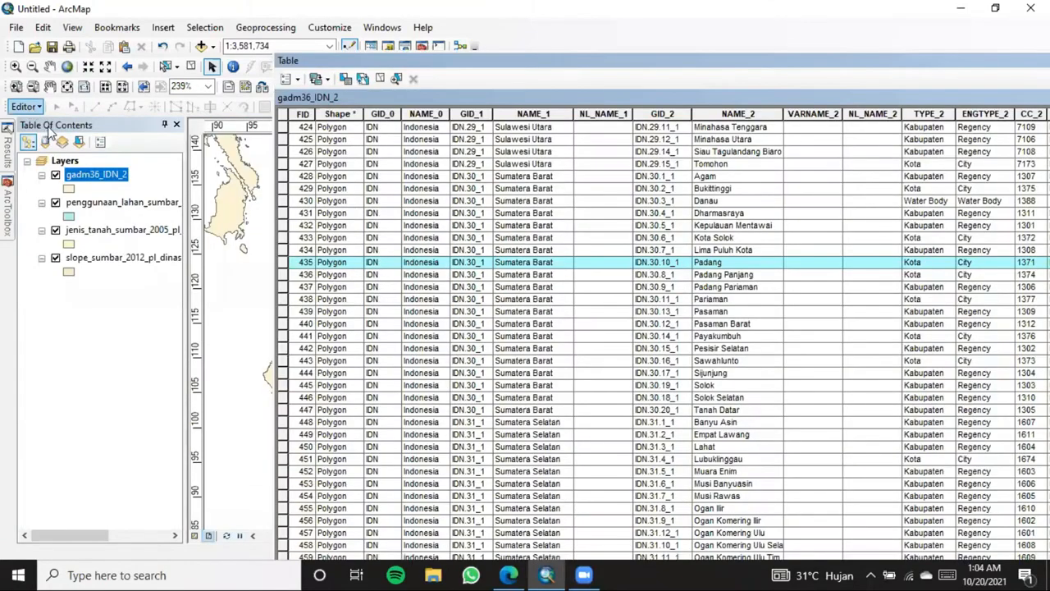
Start an edit session on the gadm36_IDN_2 layer's workspace.
{"action": "left_click", "coordinate": [36, 107]}
{"action": "left_click", "coordinate": [55, 128]}
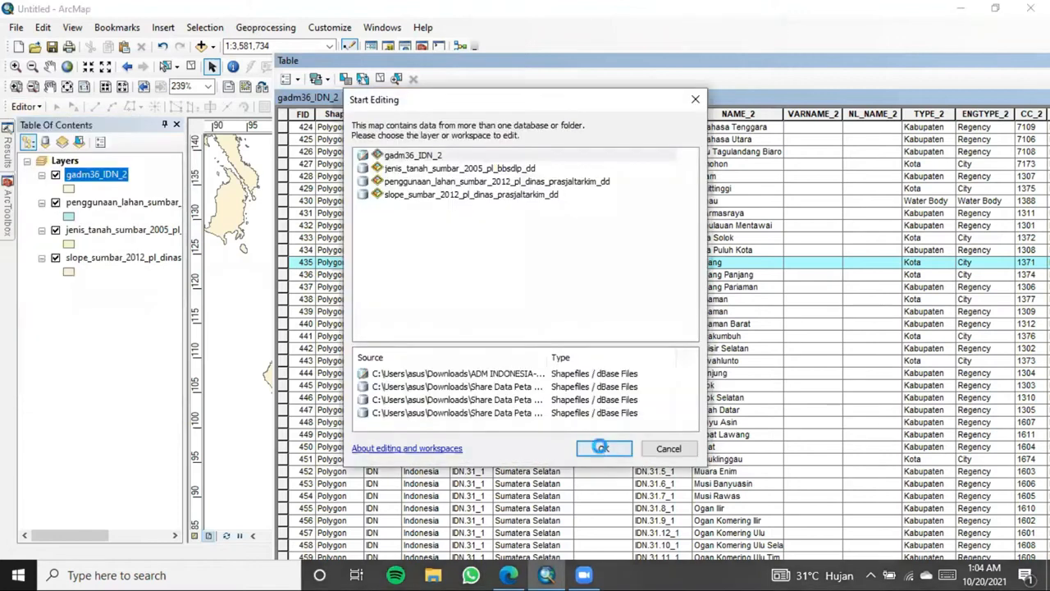
{"action": "left_click", "coordinate": [603, 450]}
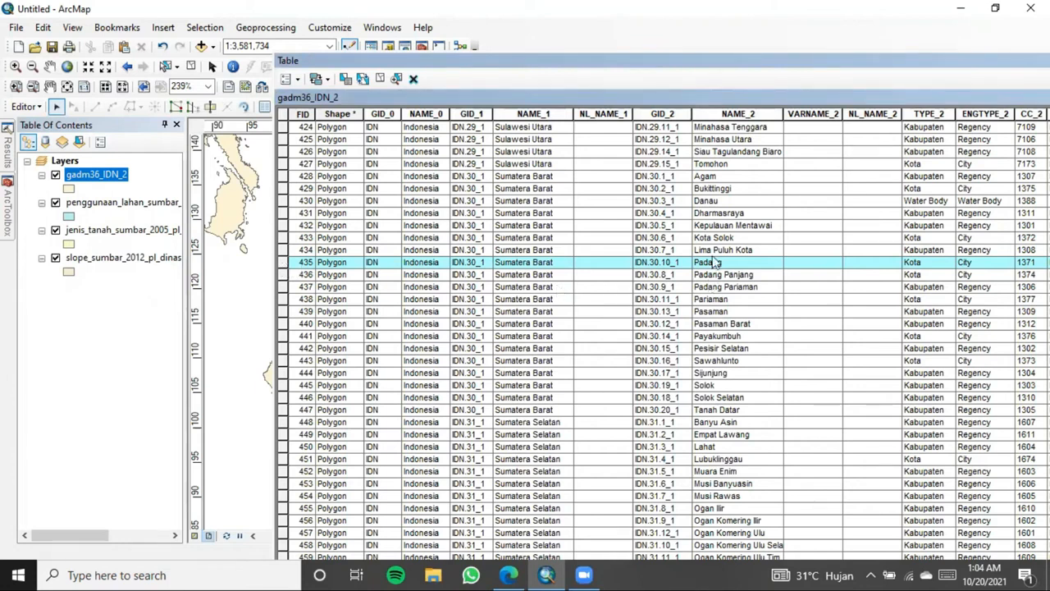
Set up an export of the selected gadm36_IDN_2 feature and create a new output folder inside the Share Data Peta Kesesuaian Lahan folder.
{"action": "right_click", "coordinate": [101, 179]}
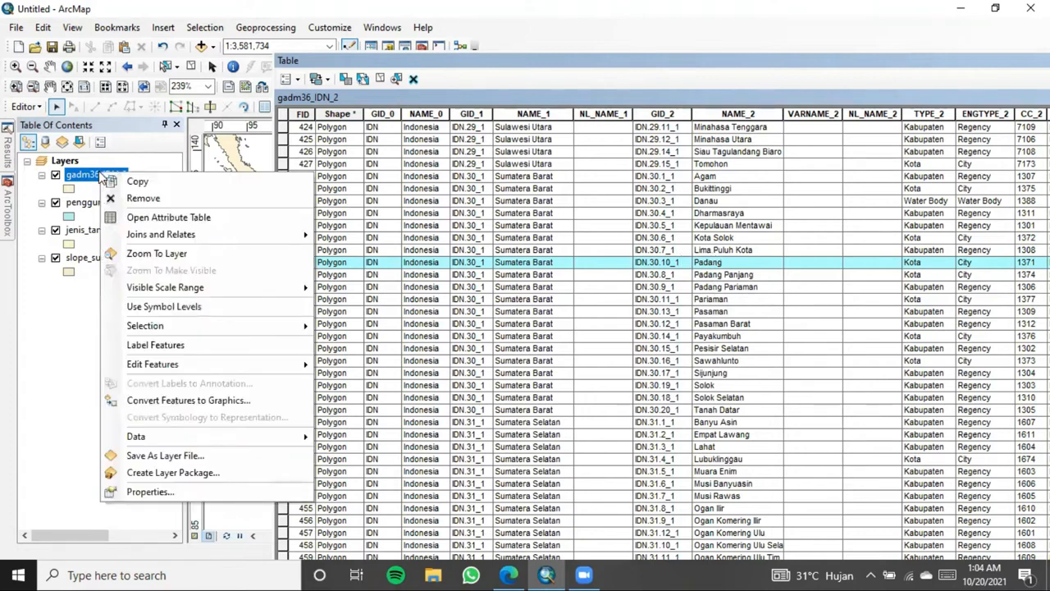
{"action": "mouse_move", "coordinate": [163, 441]}
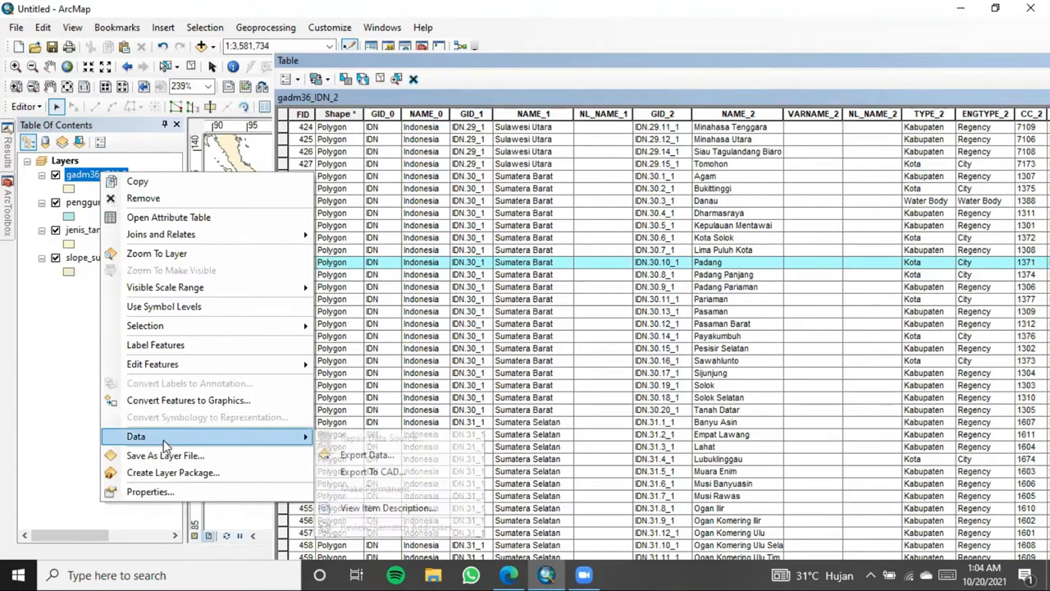
{"action": "left_click", "coordinate": [393, 455]}
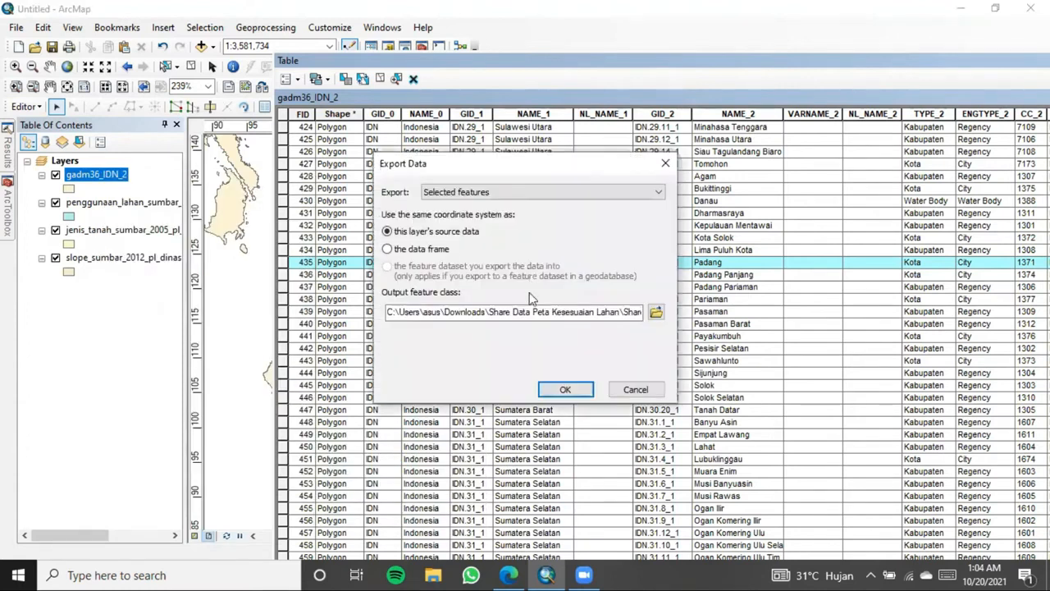
{"action": "left_click", "coordinate": [657, 312]}
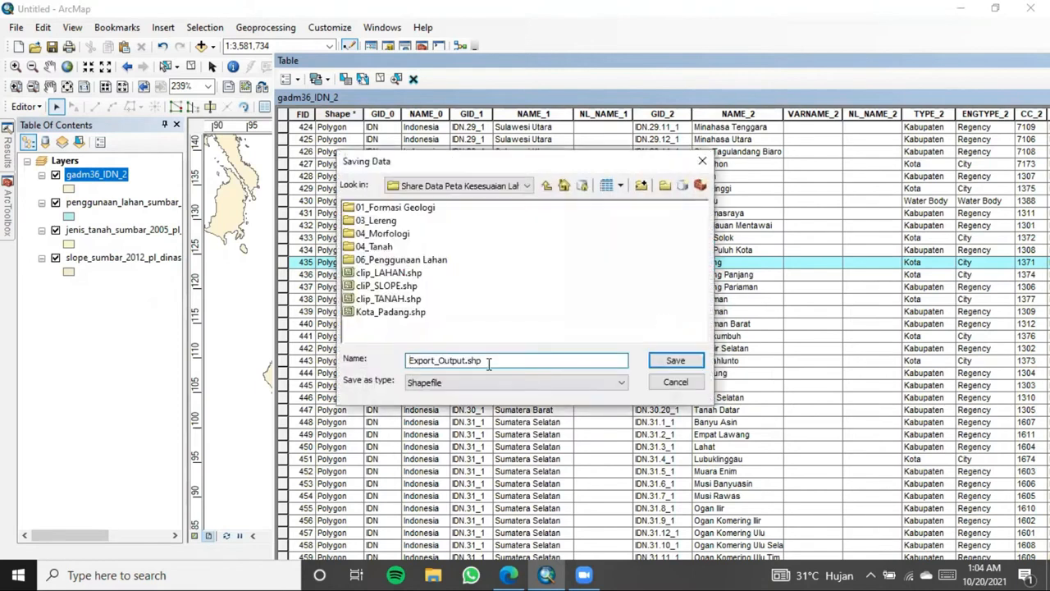
{"action": "left_click_drag", "start_coordinate": [492, 363], "coordinate": [394, 359]}
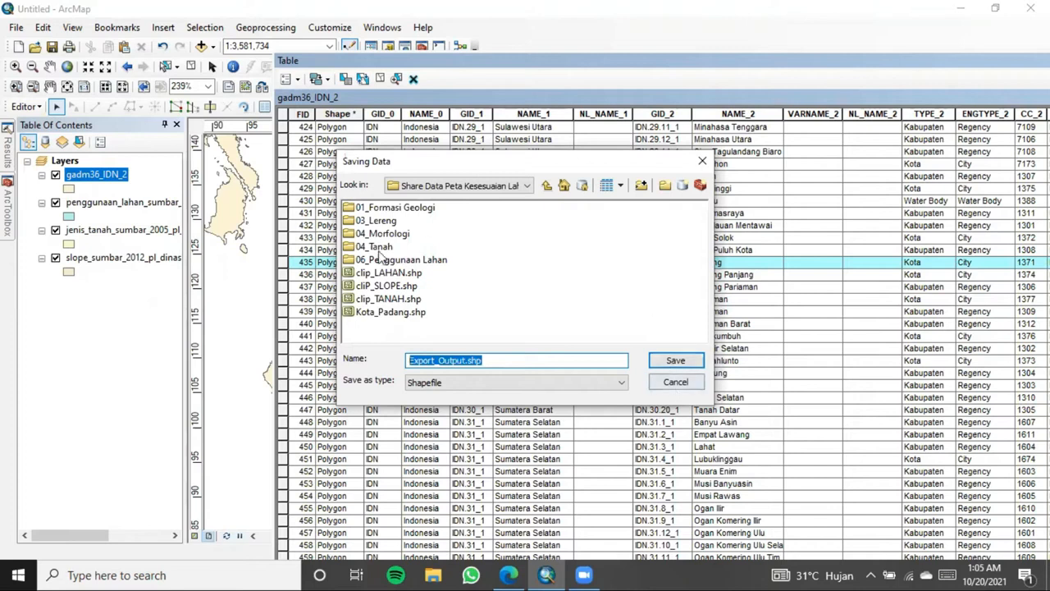
{"action": "left_click", "coordinate": [641, 185]}
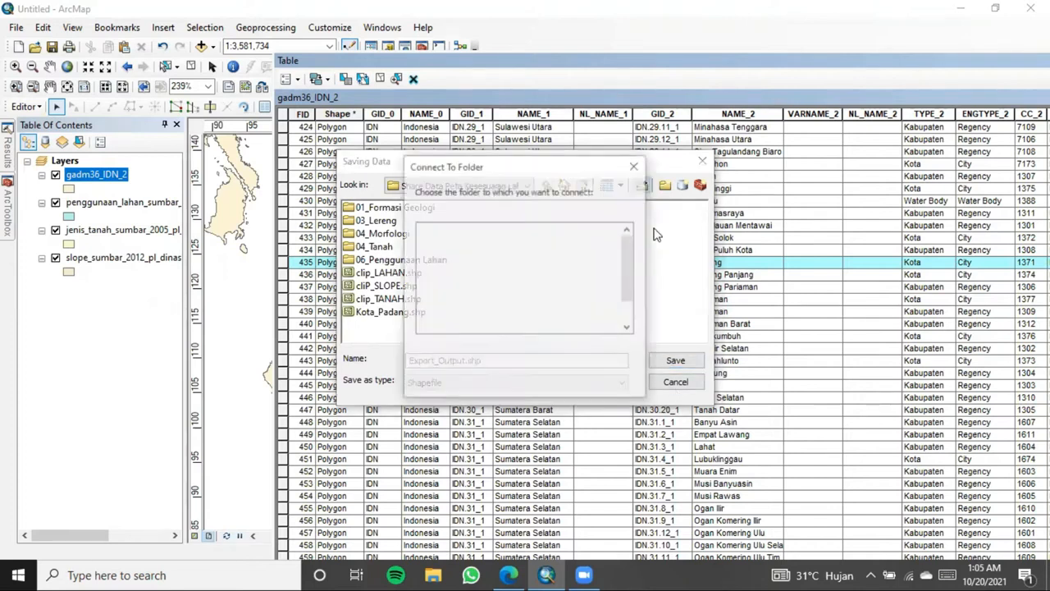
{"action": "scroll", "coordinate": [461, 325], "scroll_direction": "down", "scroll_amount": 1}
{"action": "left_click", "coordinate": [633, 168]}
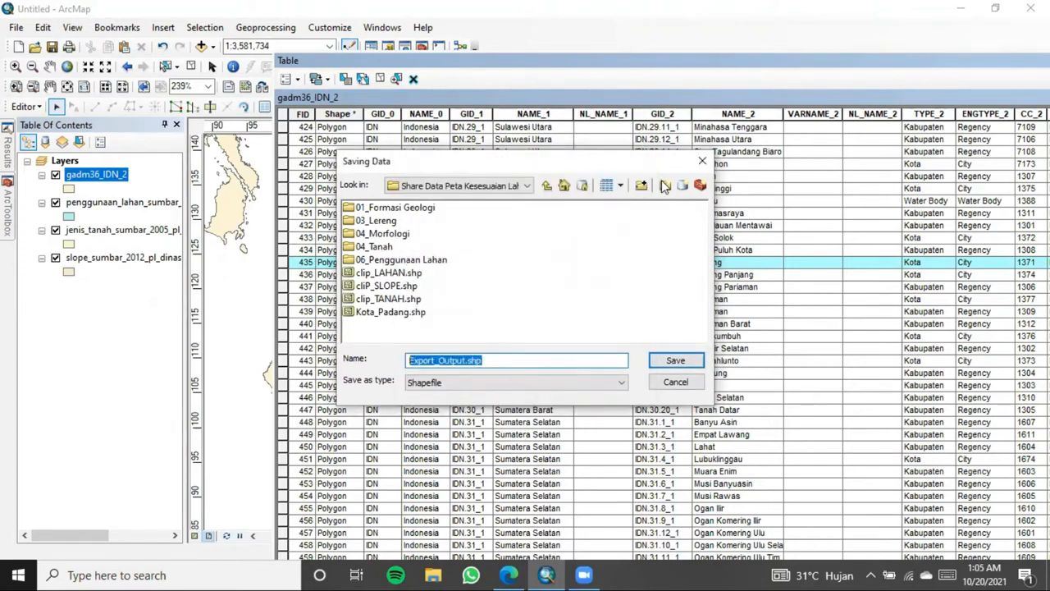
{"action": "left_click", "coordinate": [665, 186]}
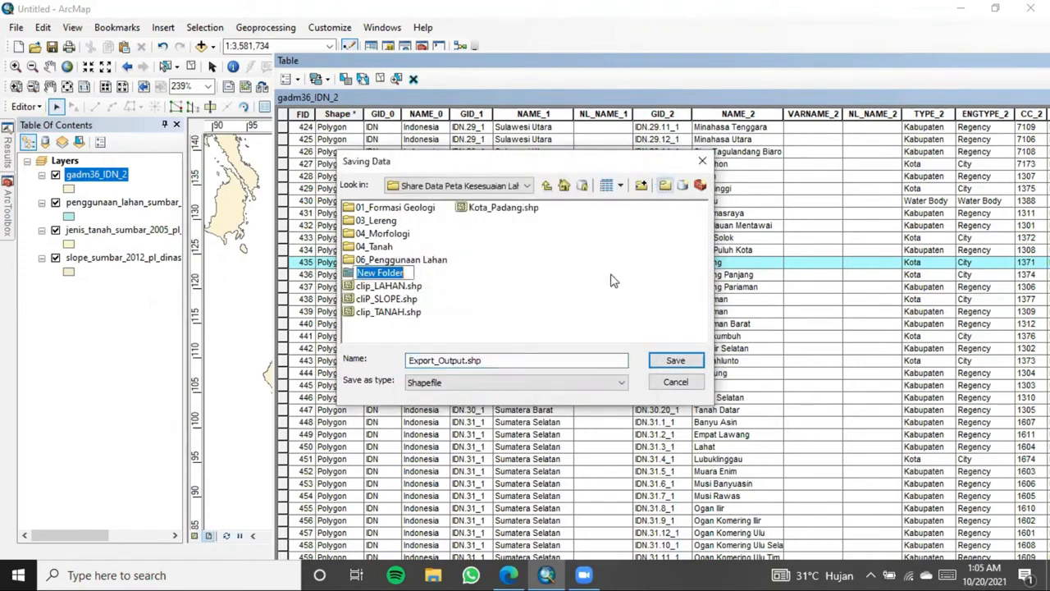
{"action": "double_click", "coordinate": [386, 272]}
Export the selected Padang feature as the shapefile kota-padang and add it to the map as a layer.
{"action": "type", "text": "kota padang"}
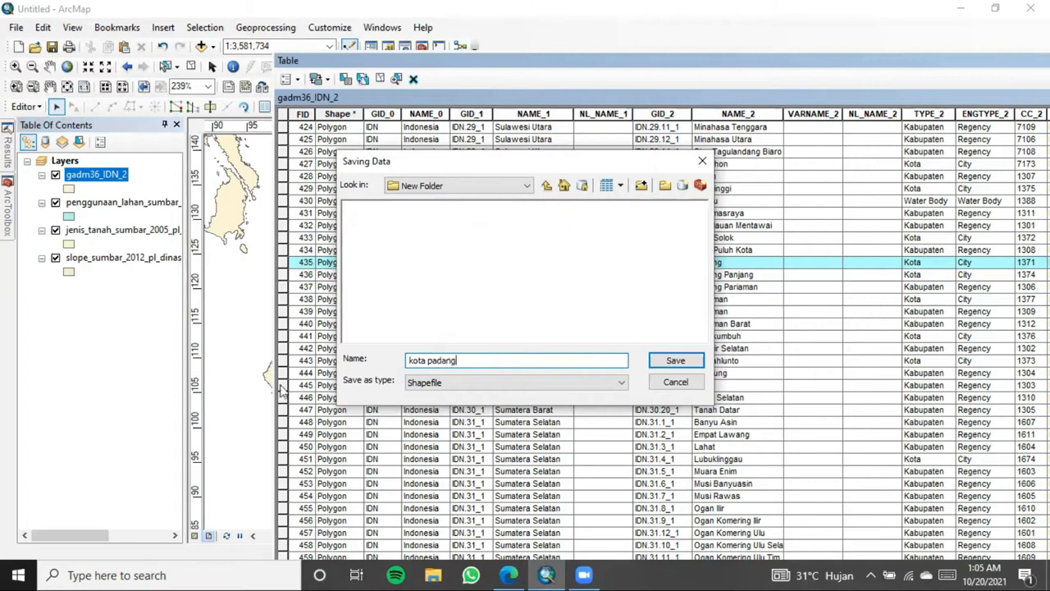
{"action": "left_click", "coordinate": [430, 361]}
{"action": "key", "text": "BackSpace"}
{"action": "type", "text": "_"}
{"action": "left_click", "coordinate": [675, 359]}
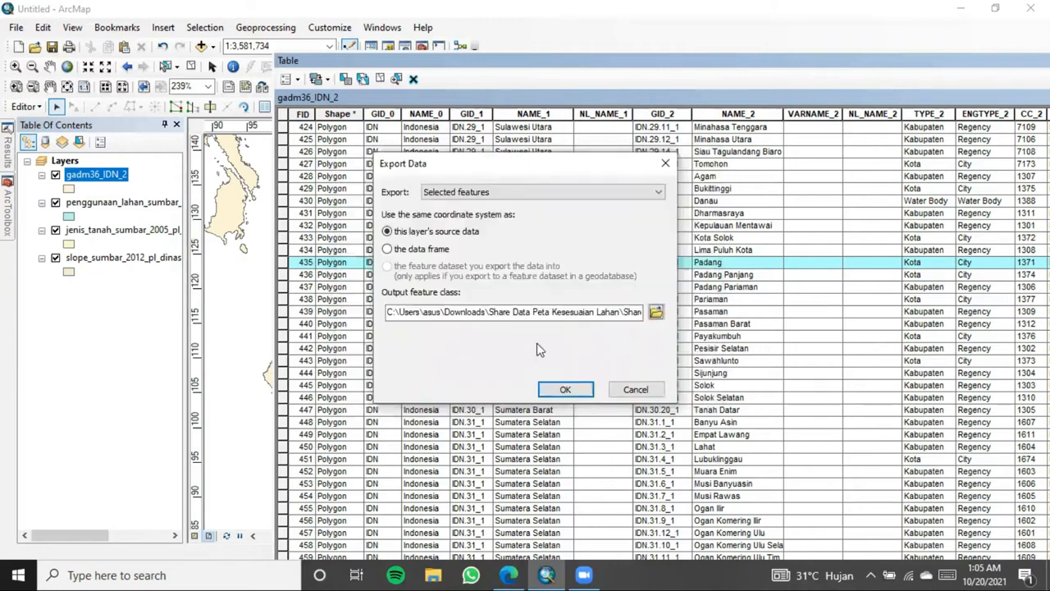
{"action": "left_click", "coordinate": [563, 389]}
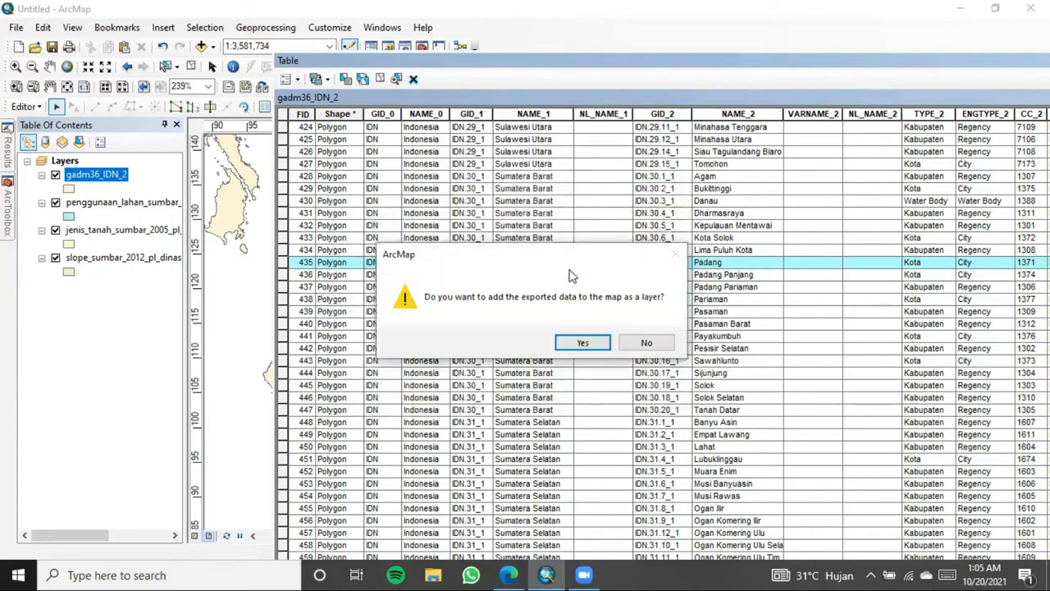
{"action": "left_click", "coordinate": [581, 341]}
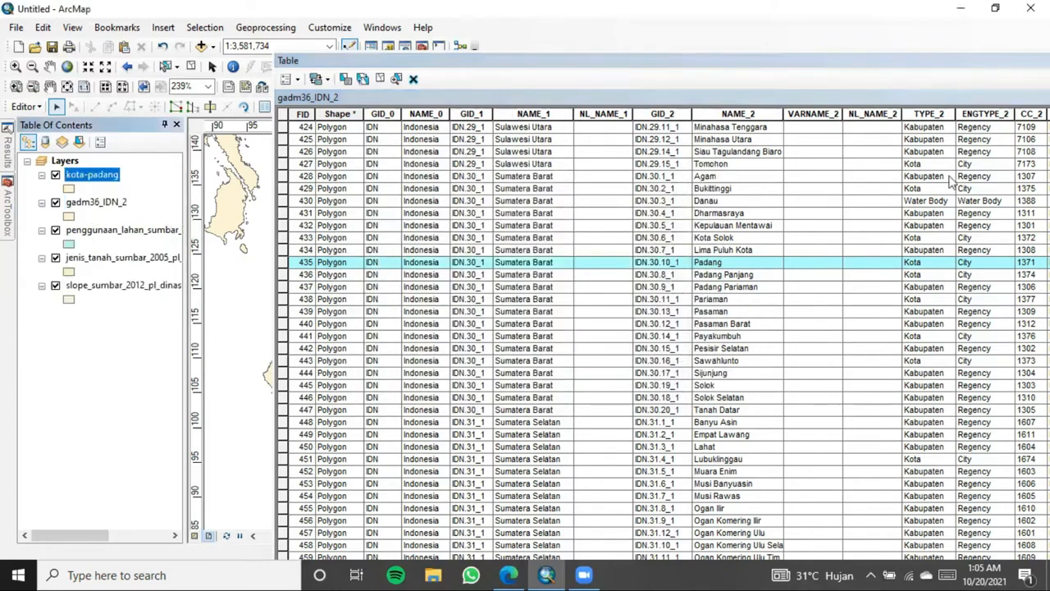
Close the gadm36_IDN_2 attribute table and hide every layer except kota-padang.
{"action": "double_click", "coordinate": [903, 61]}
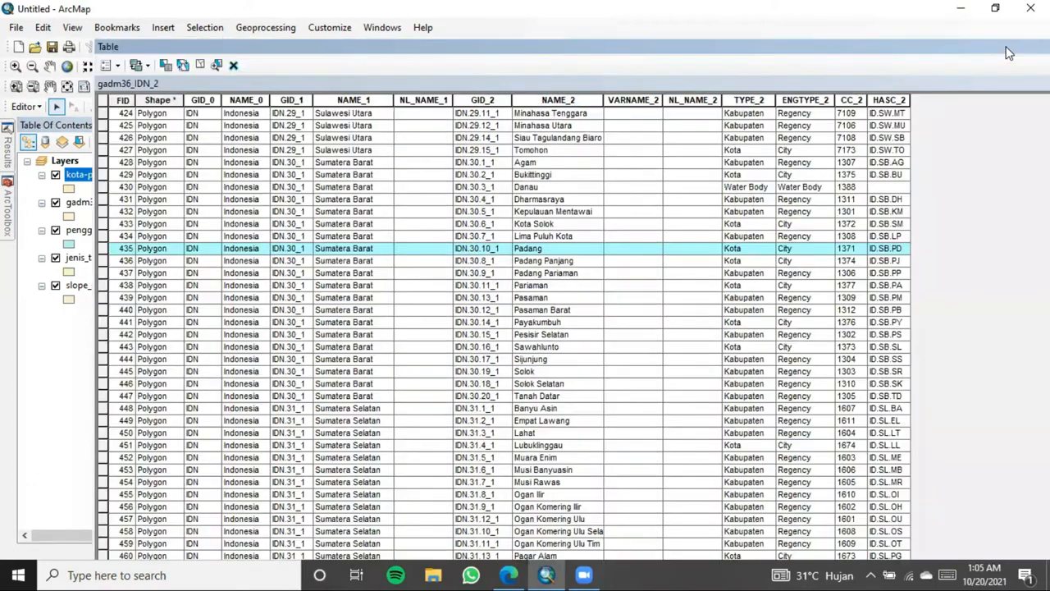
{"action": "left_click_drag", "start_coordinate": [978, 45], "coordinate": [749, 41]}
{"action": "left_click", "coordinate": [910, 42]}
{"action": "left_click", "coordinate": [55, 202]}
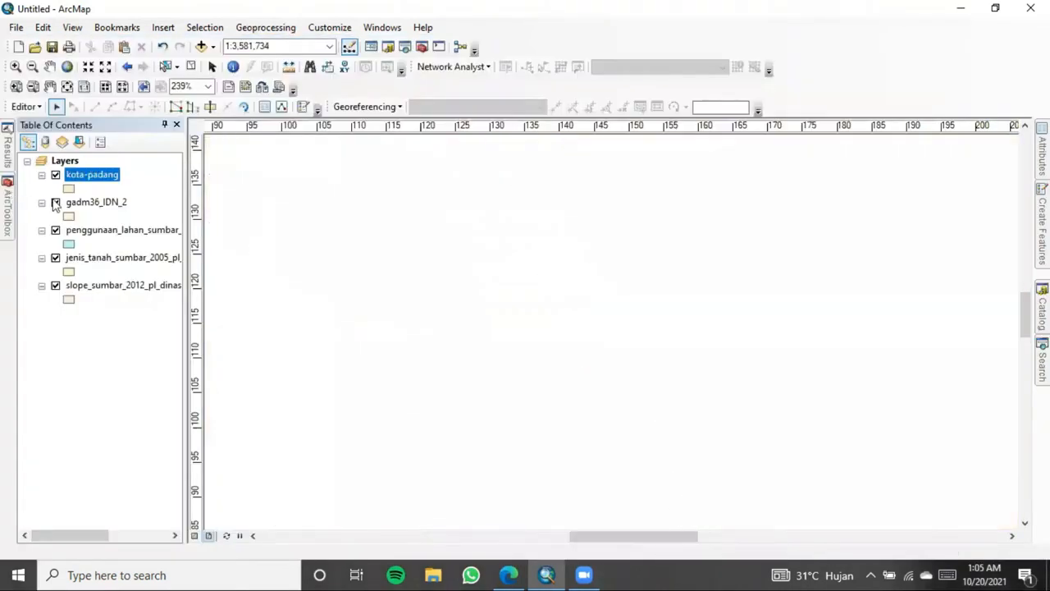
{"action": "left_click", "coordinate": [56, 257]}
{"action": "left_click", "coordinate": [55, 285]}
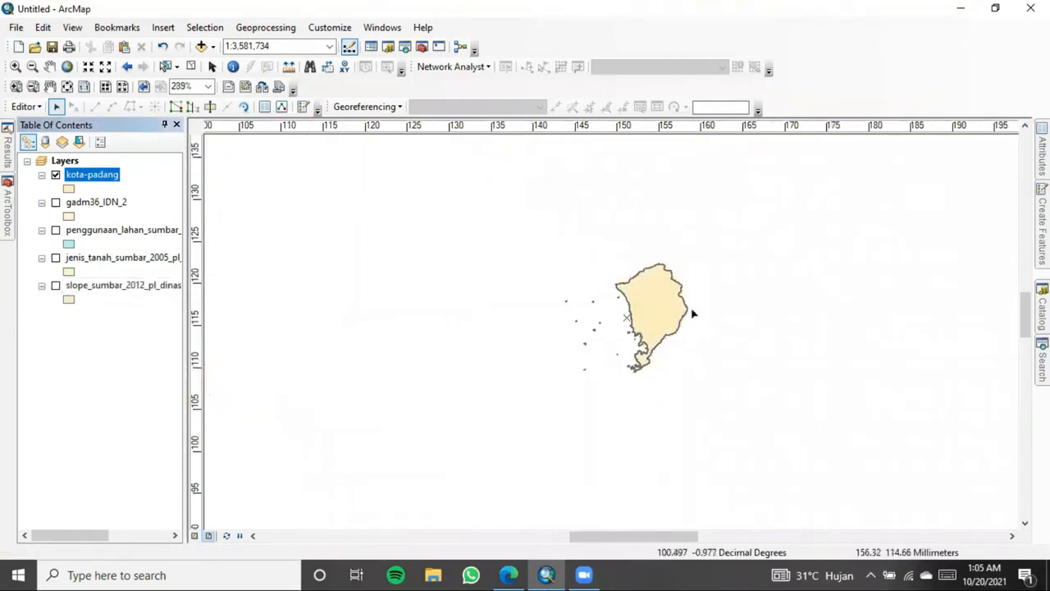
Show the penggunaan_lahan_sumbar, jenis_tanah_sumbar and slope_sumbar layers again, leaving gadm36_IDN_2 hidden.
{"action": "left_click", "coordinate": [56, 231]}
{"action": "left_click", "coordinate": [56, 257]}
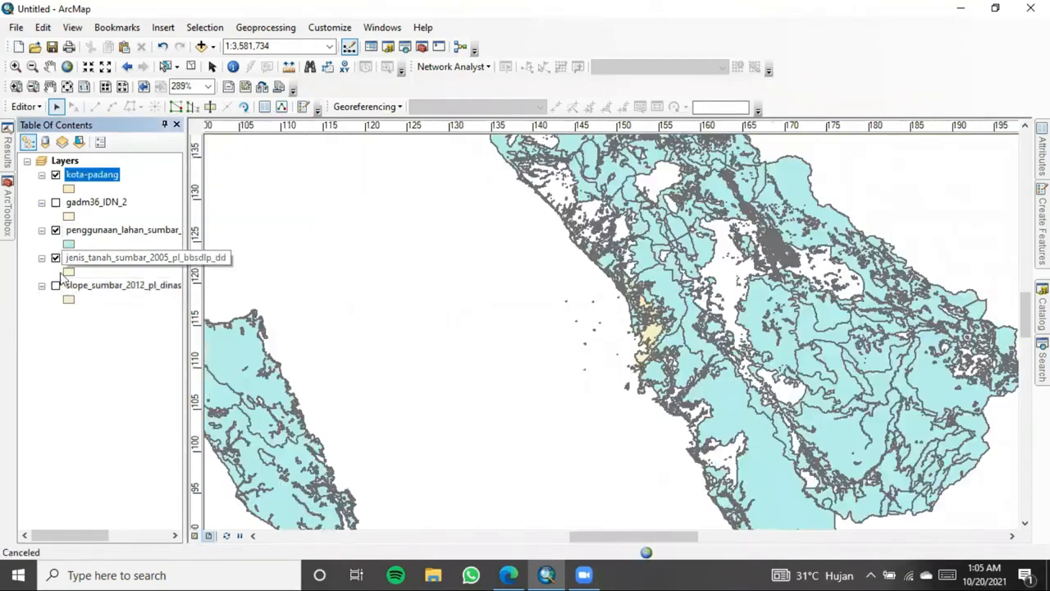
{"action": "left_click", "coordinate": [56, 286]}
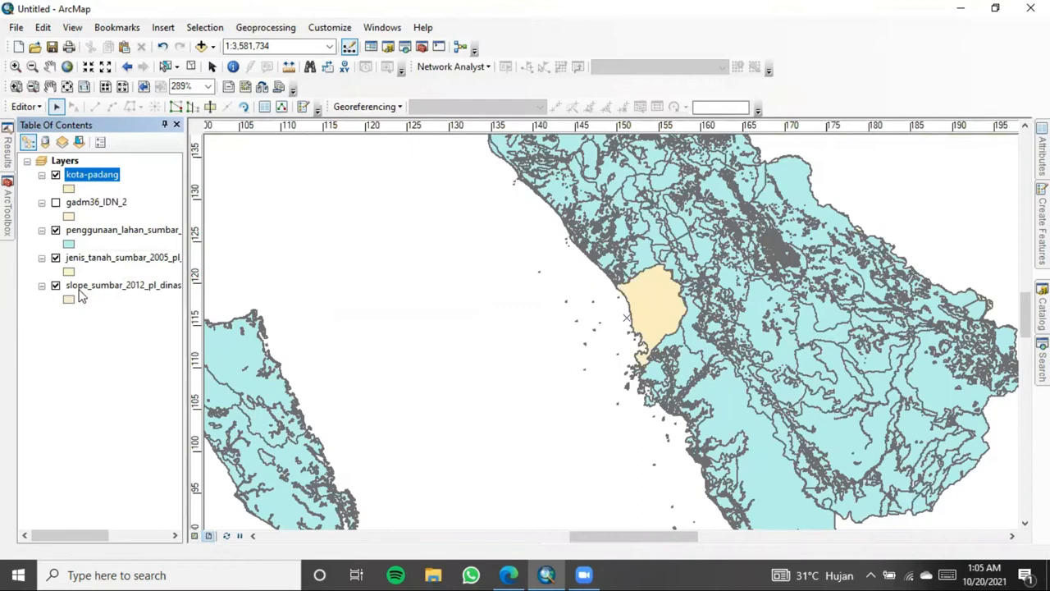
Search the tools for "clip" and open the Clip (Analysis) tool.
{"action": "left_click", "coordinate": [95, 231]}
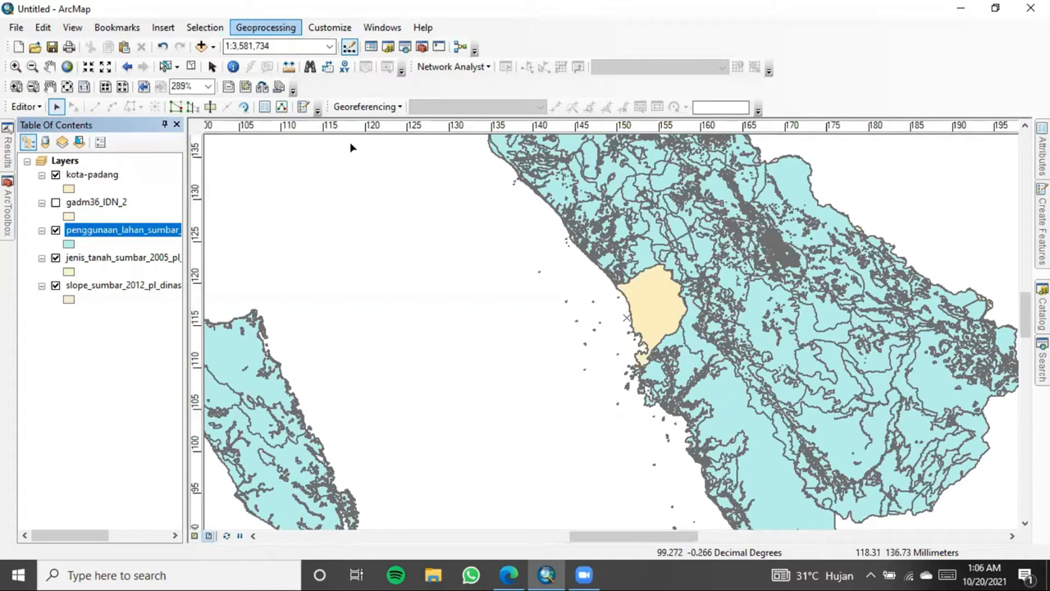
{"action": "left_click", "coordinate": [266, 28]}
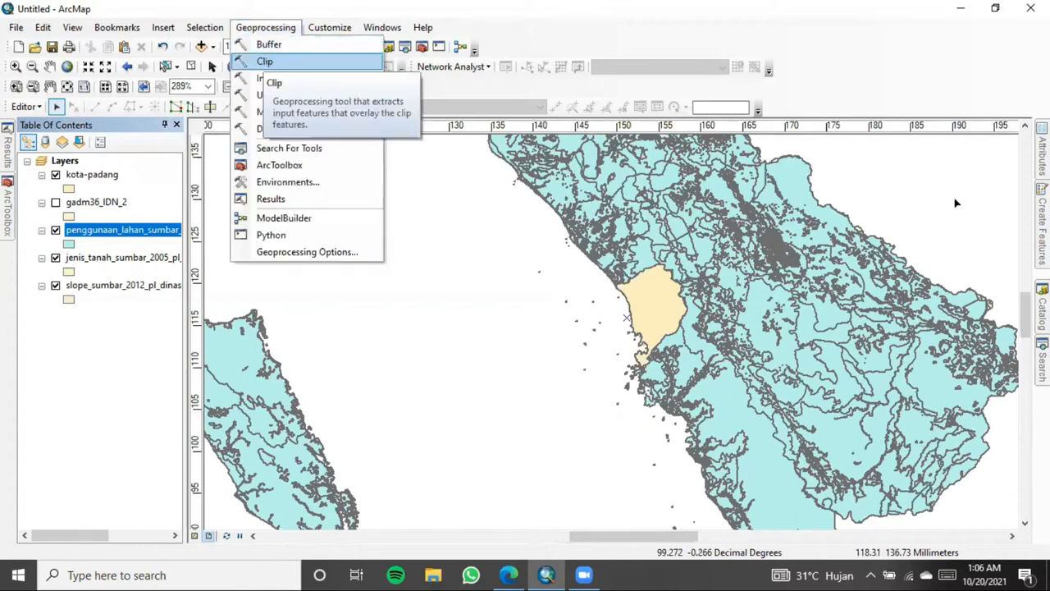
{"action": "left_click", "coordinate": [1042, 361]}
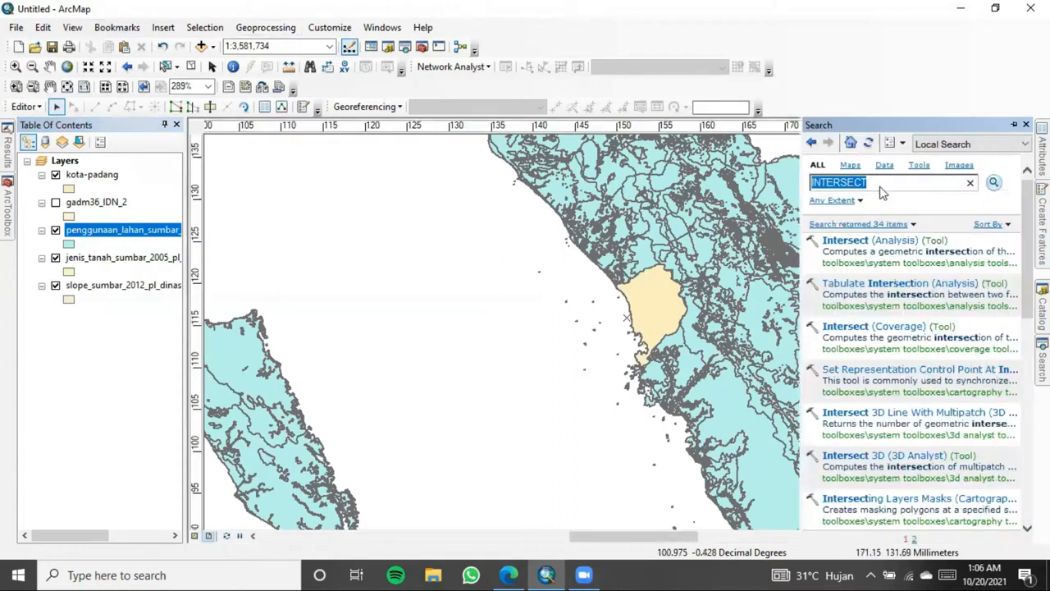
{"action": "type", "text": "c"}
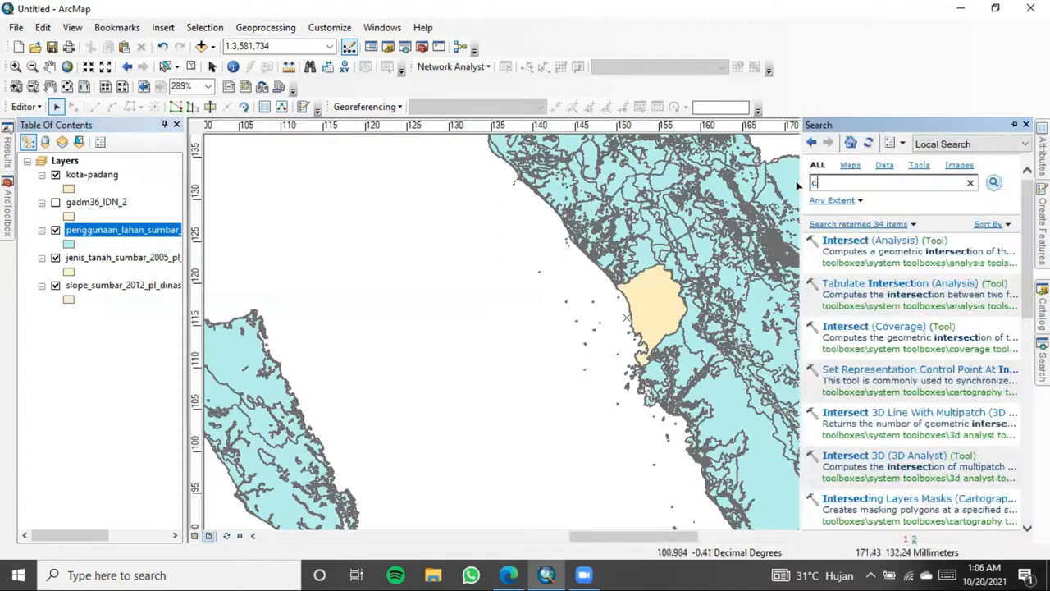
{"action": "type", "text": "lip"}
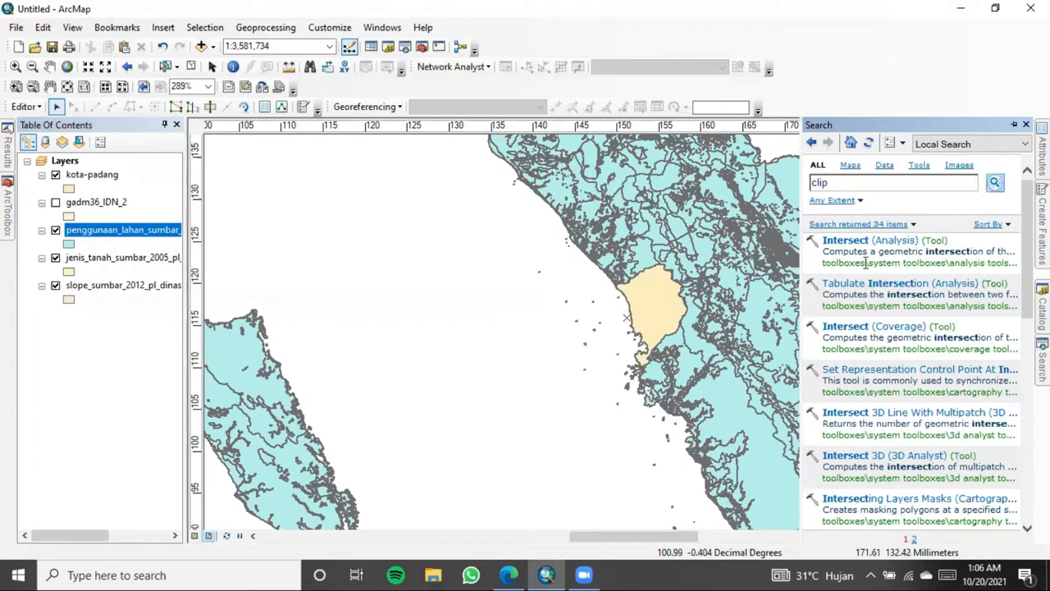
{"action": "key", "text": "Return"}
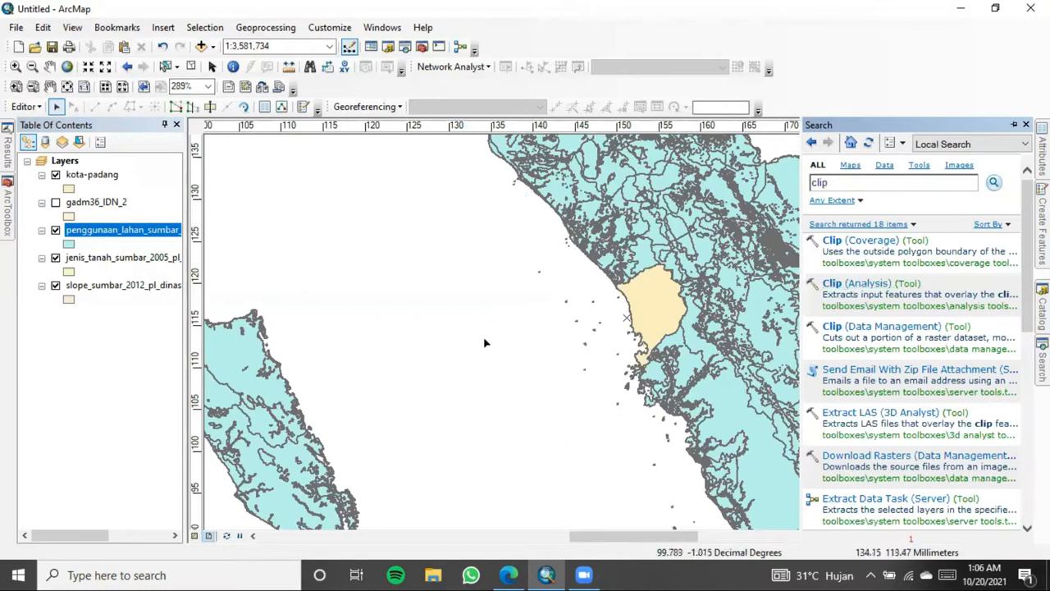
{"action": "left_click", "coordinate": [873, 289]}
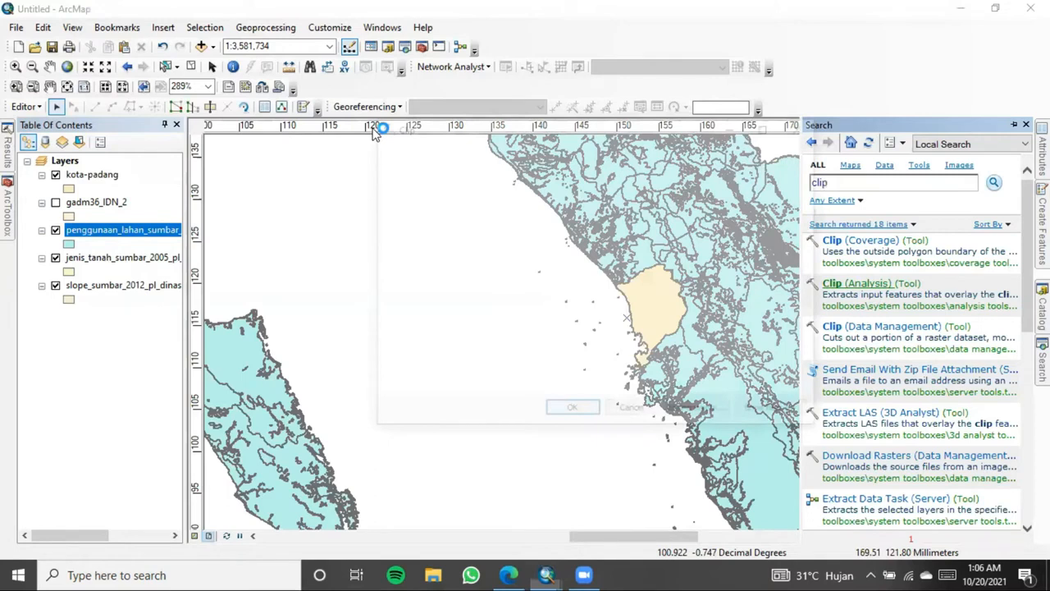
Set slope_sumbar_2012_pl_dinas_prasjaltarkim_dd as the Clip tool's input features and kota-padang as its clip features.
{"action": "left_click", "coordinate": [764, 169]}
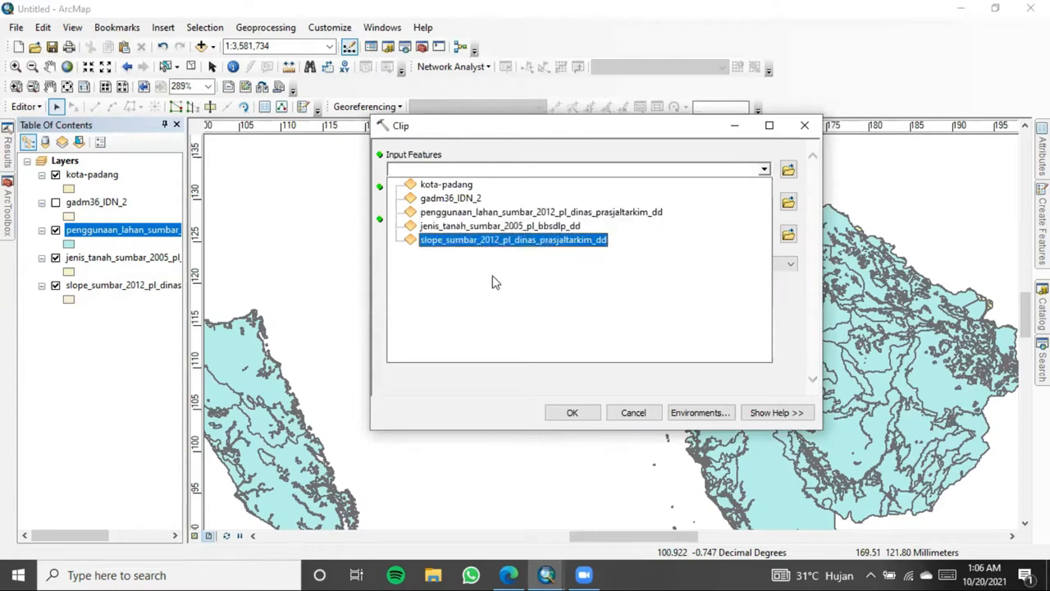
{"action": "left_click", "coordinate": [492, 240]}
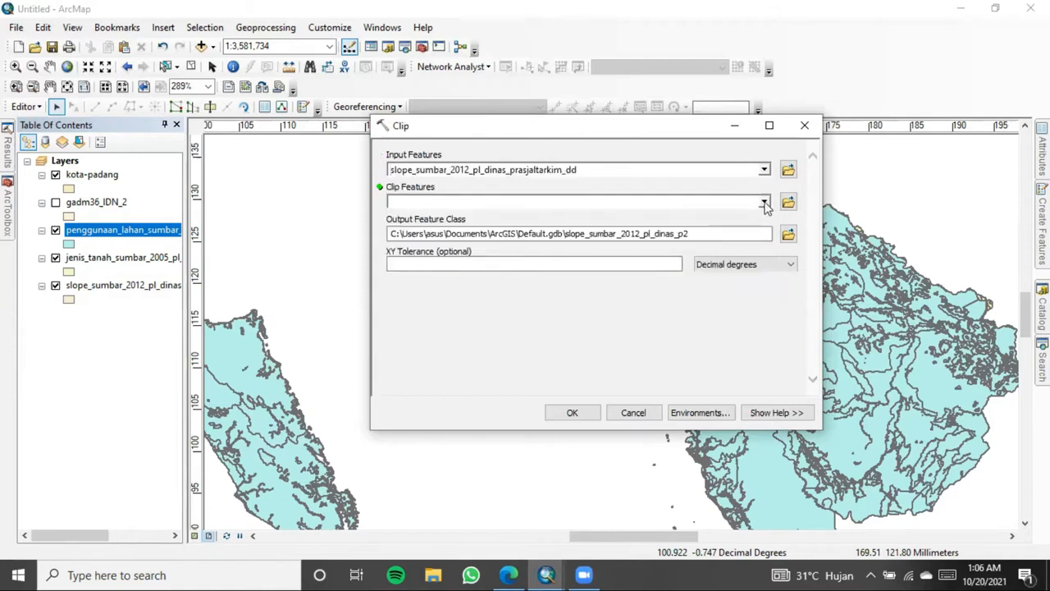
{"action": "left_click", "coordinate": [764, 204]}
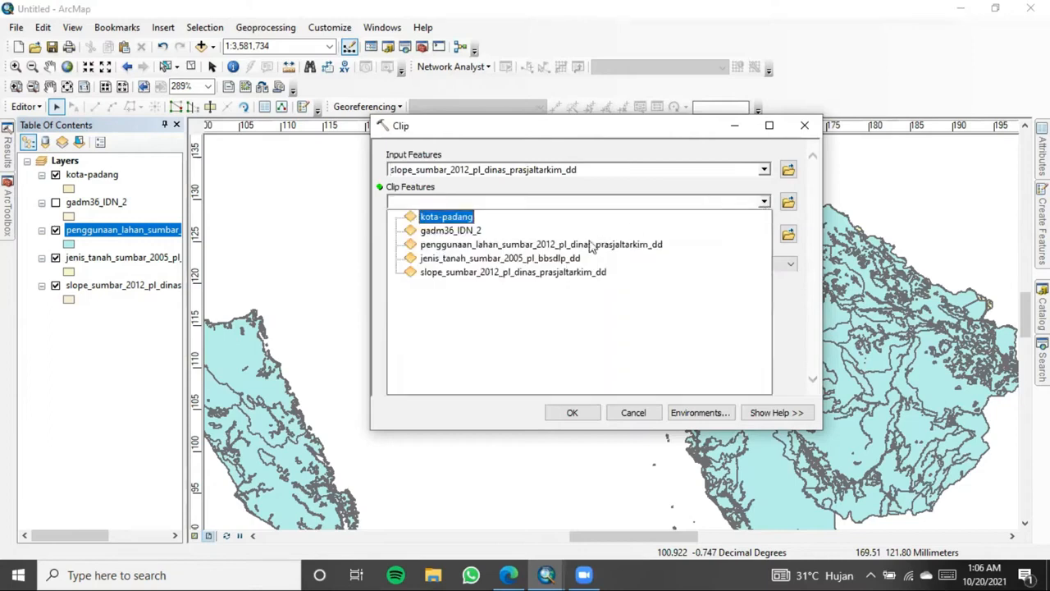
{"action": "left_click", "coordinate": [451, 218]}
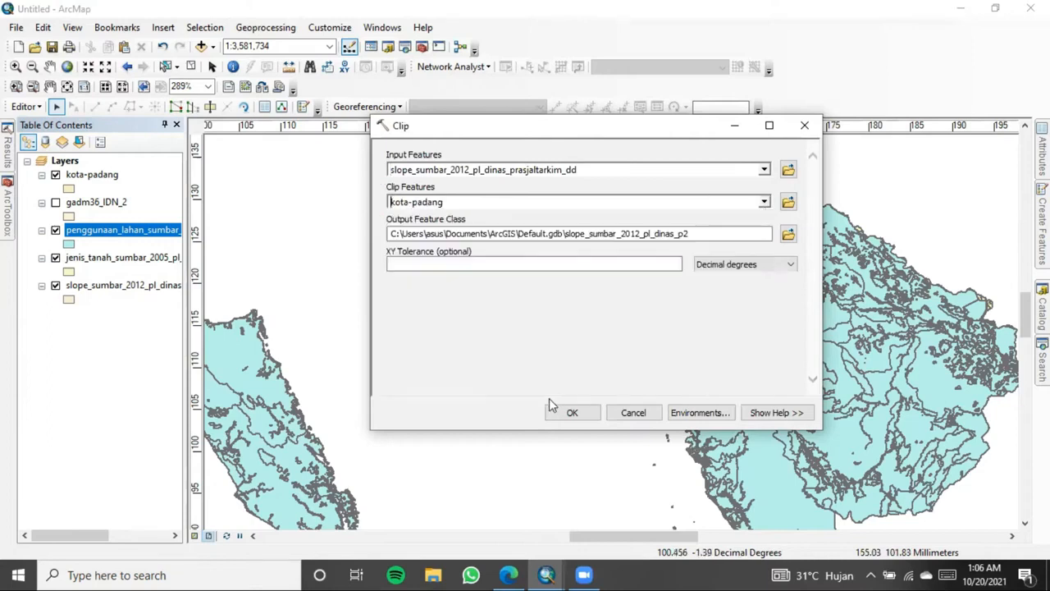
Set the clip output to lahan inside New Folder, run the clip and dismiss the completion report.
{"action": "left_click", "coordinate": [788, 236]}
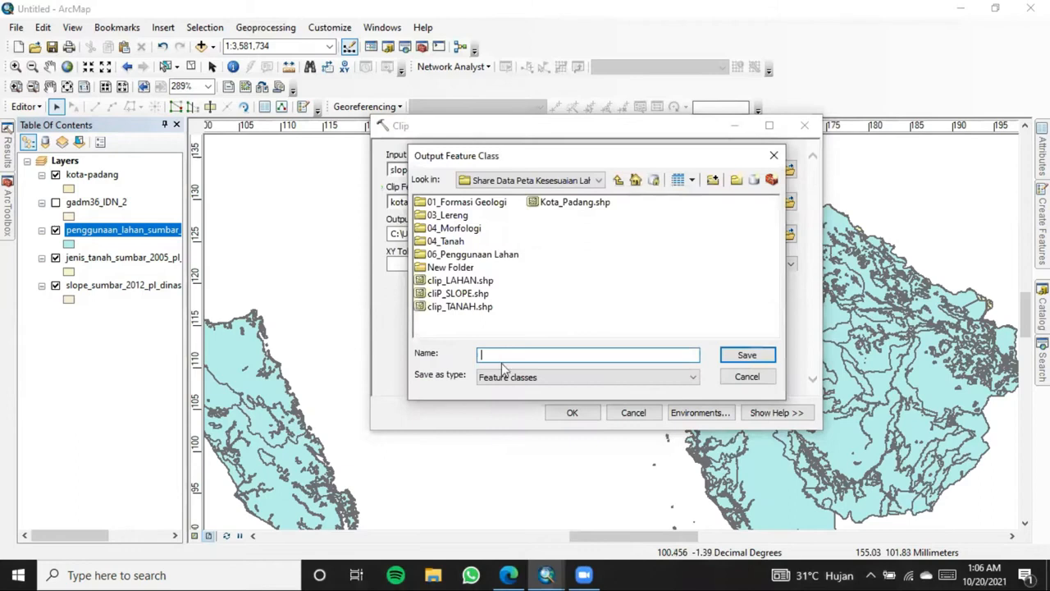
{"action": "double_click", "coordinate": [451, 267]}
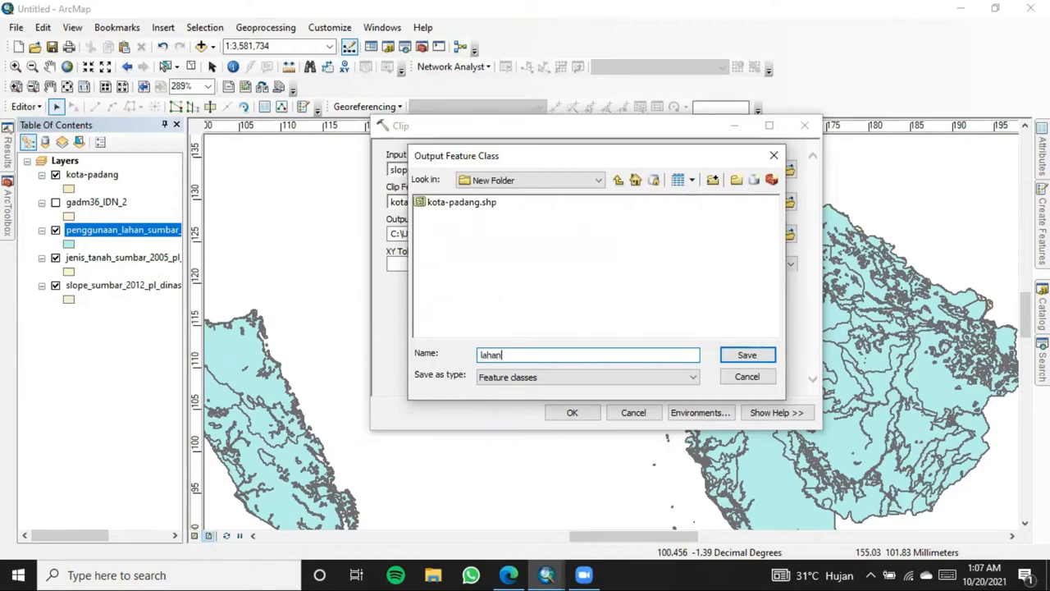
{"action": "left_click", "coordinate": [746, 355]}
{"action": "left_click", "coordinate": [567, 415]}
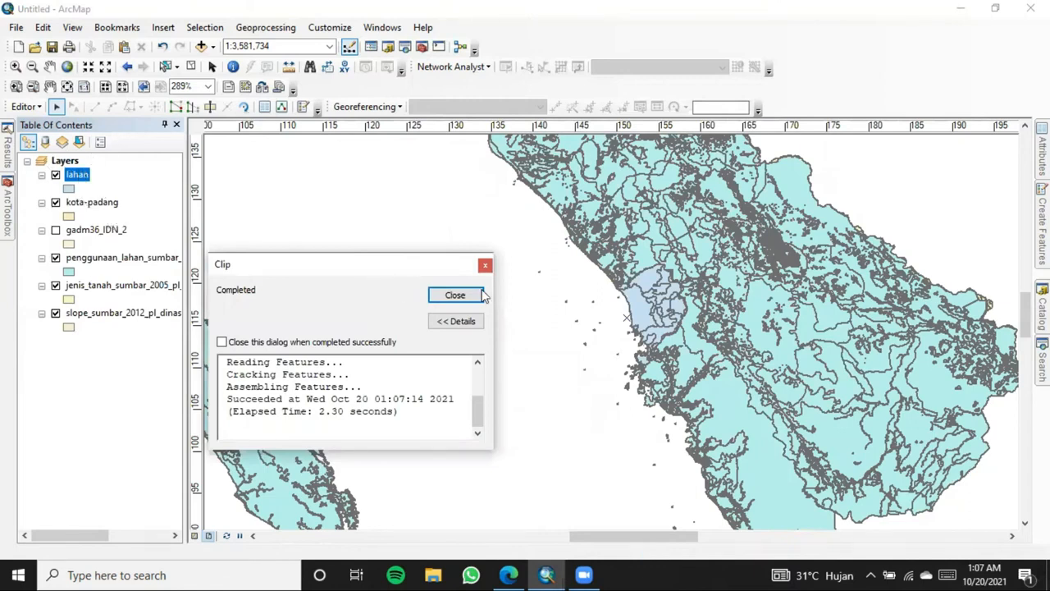
{"action": "key", "text": "Return"}
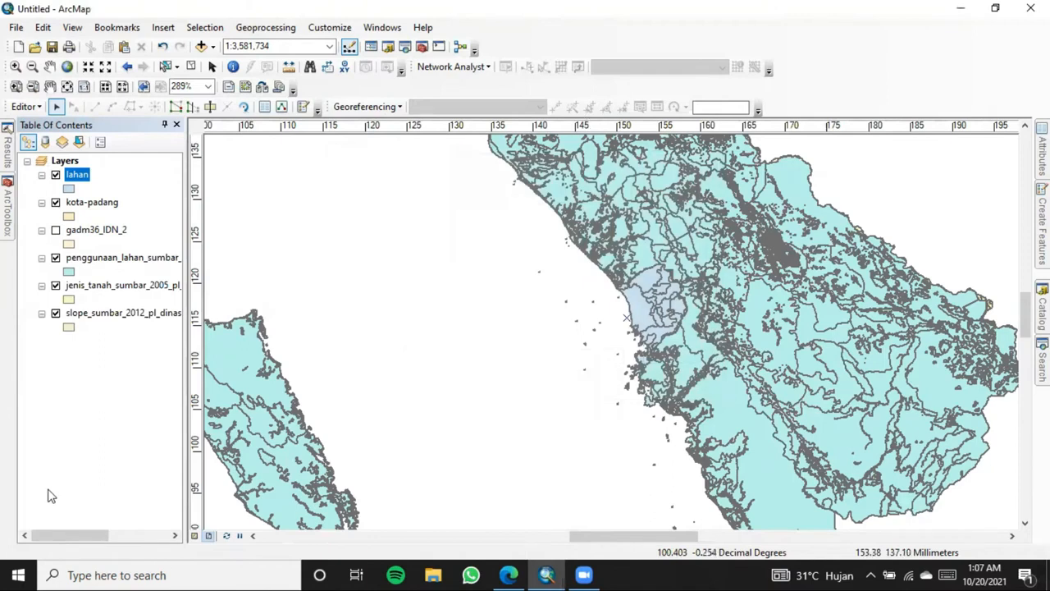
Start another Clip with jenis_tanah_sumbar_2005_pl_bbsdlp_dd as the input features and kota-padang as the clip features.
{"action": "left_click", "coordinate": [265, 27]}
{"action": "left_click", "coordinate": [271, 61]}
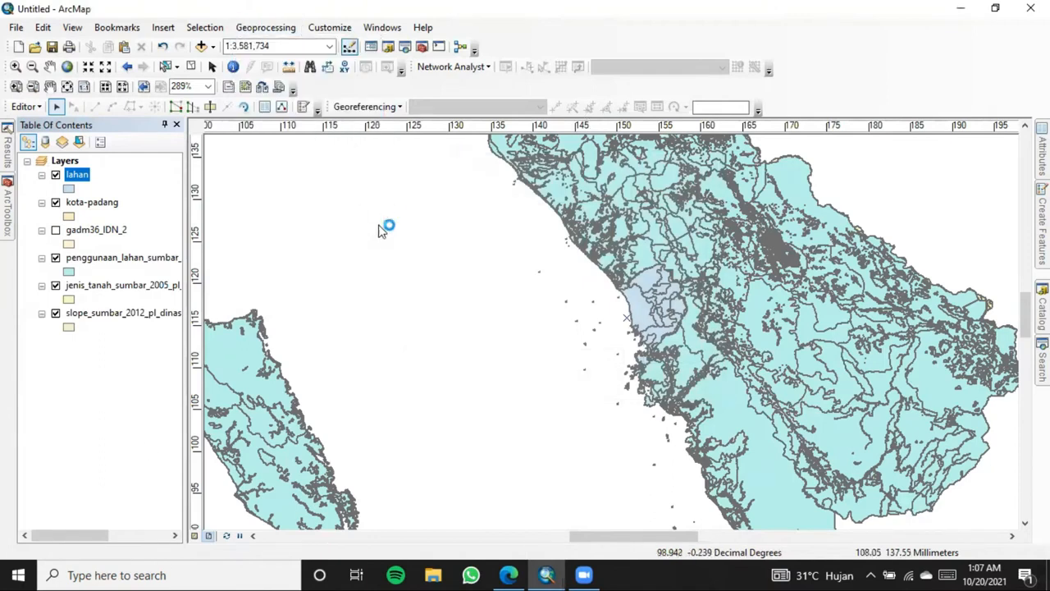
{"action": "left_click", "coordinate": [764, 169]}
{"action": "left_click", "coordinate": [493, 238]}
{"action": "left_click", "coordinate": [765, 203]}
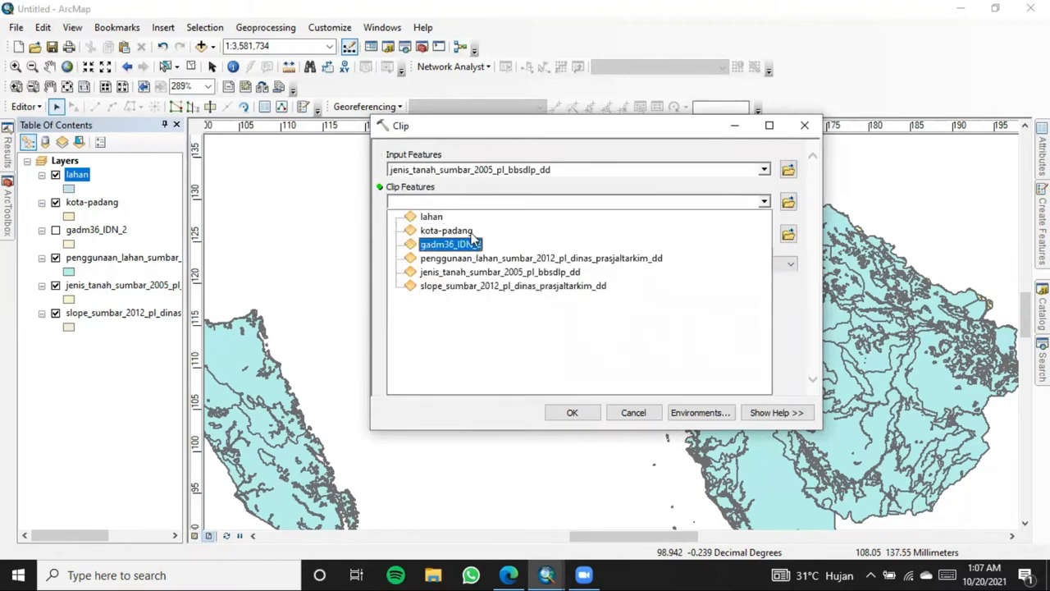
{"action": "left_click", "coordinate": [437, 230]}
Save the clip output as tanah in New Folder, run the clip and dismiss the completion report.
{"action": "left_click", "coordinate": [788, 234]}
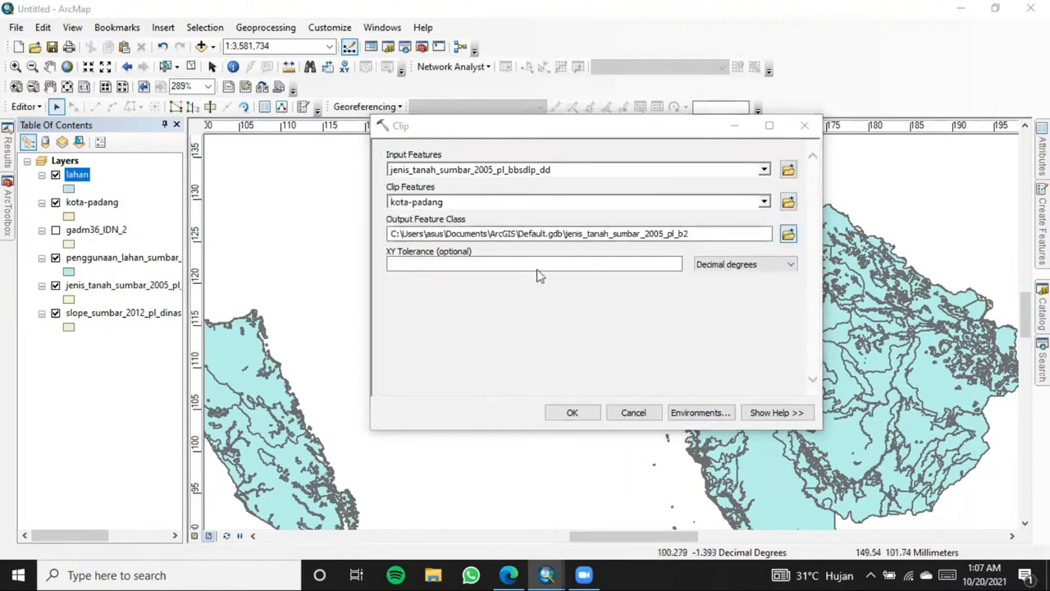
{"action": "type", "text": "tana"}
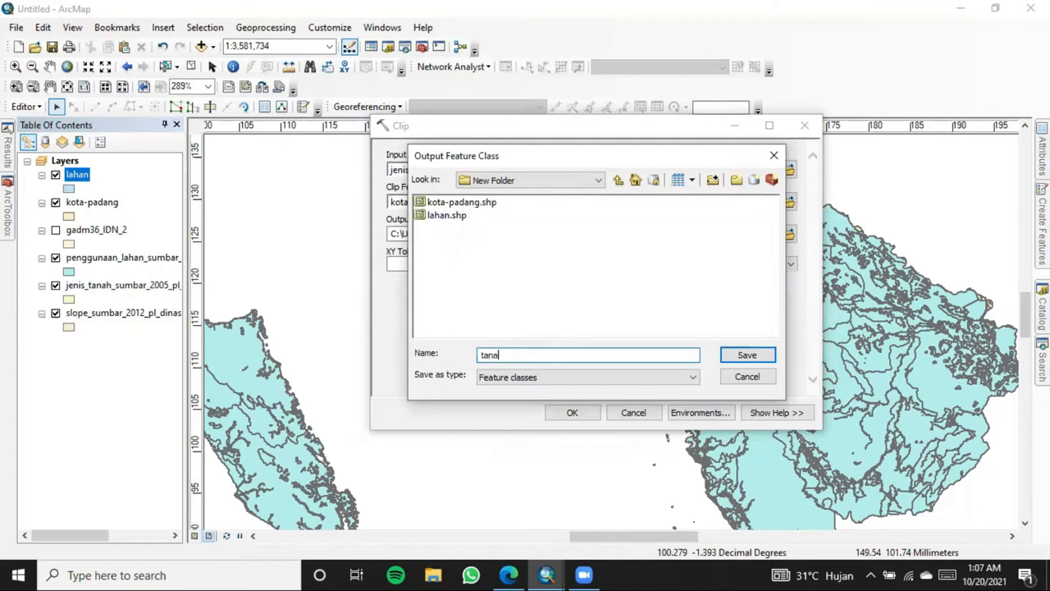
{"action": "left_click", "coordinate": [764, 354]}
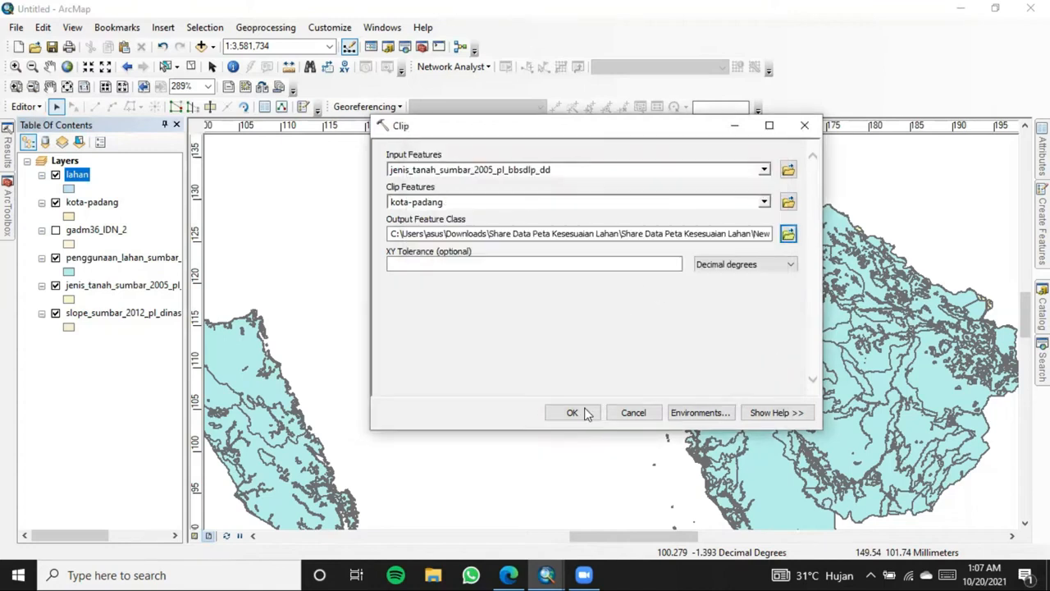
{"action": "left_click", "coordinate": [584, 413]}
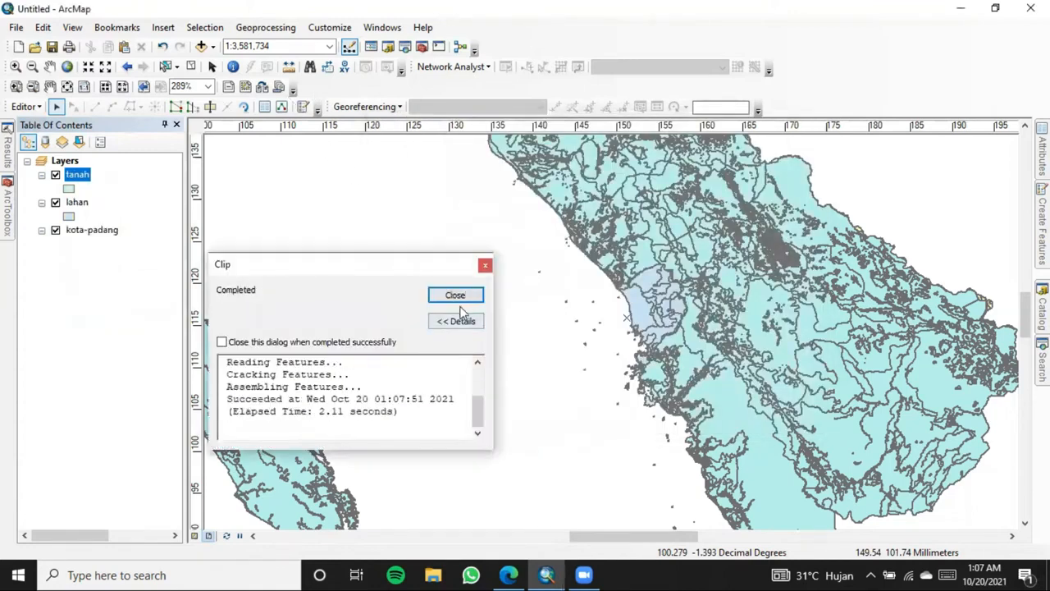
{"action": "left_click", "coordinate": [456, 295]}
Start another Clip with slope_sumbar_2012_pl_dinas_prasjaltarkim_dd as the input features and kota-padang as the clip features.
{"action": "left_click", "coordinate": [266, 27]}
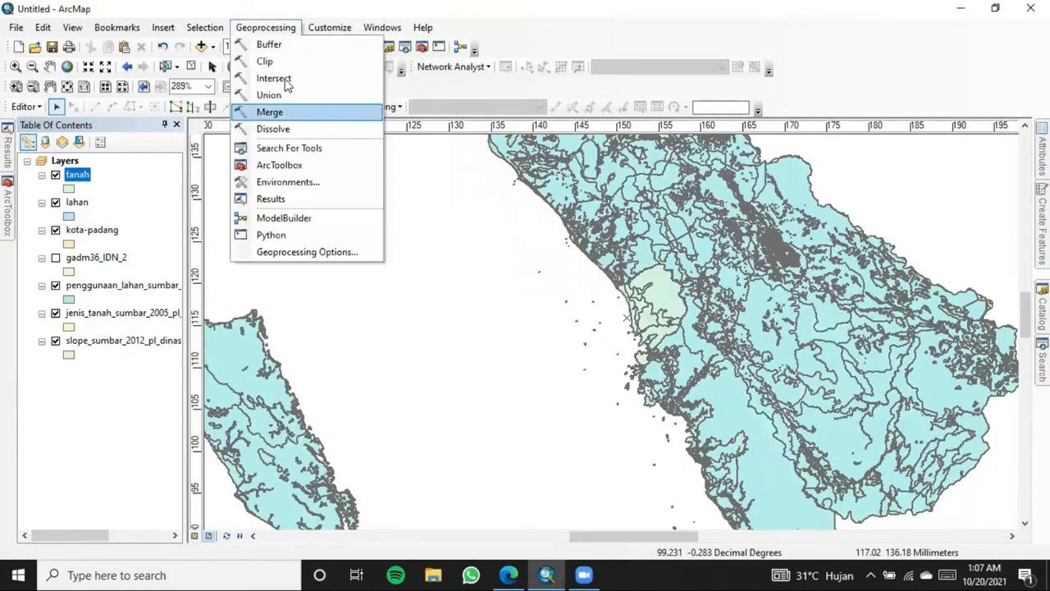
{"action": "left_click", "coordinate": [284, 64]}
{"action": "left_click", "coordinate": [765, 169]}
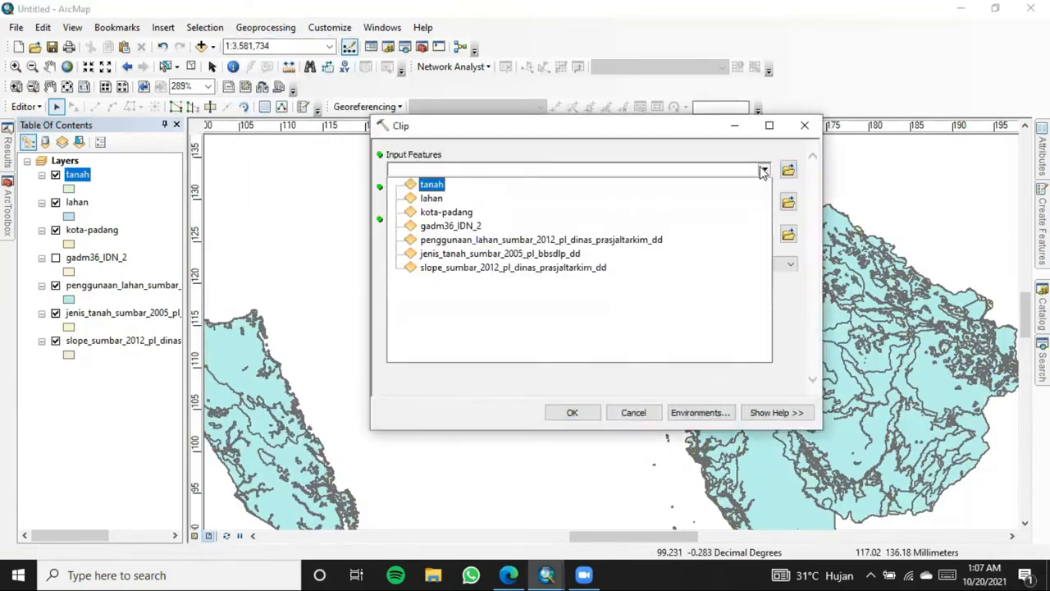
{"action": "left_click", "coordinate": [501, 266]}
{"action": "left_click", "coordinate": [764, 203]}
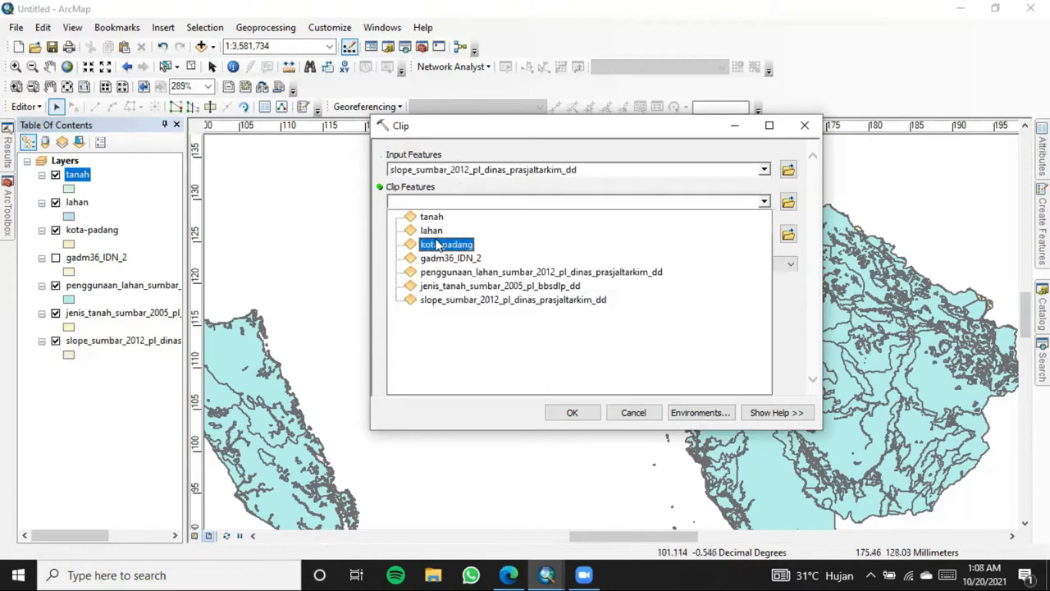
{"action": "left_click", "coordinate": [443, 232]}
Save the clip output as kemiringan in New Folder, run the clip and dismiss the completion report.
{"action": "left_click", "coordinate": [789, 237]}
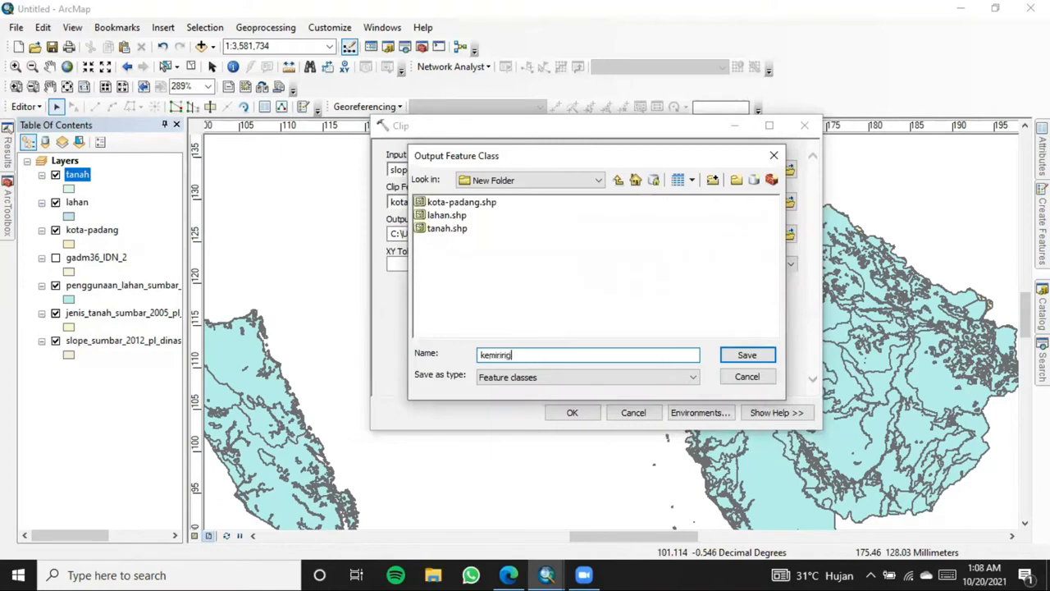
{"action": "left_click", "coordinate": [747, 354]}
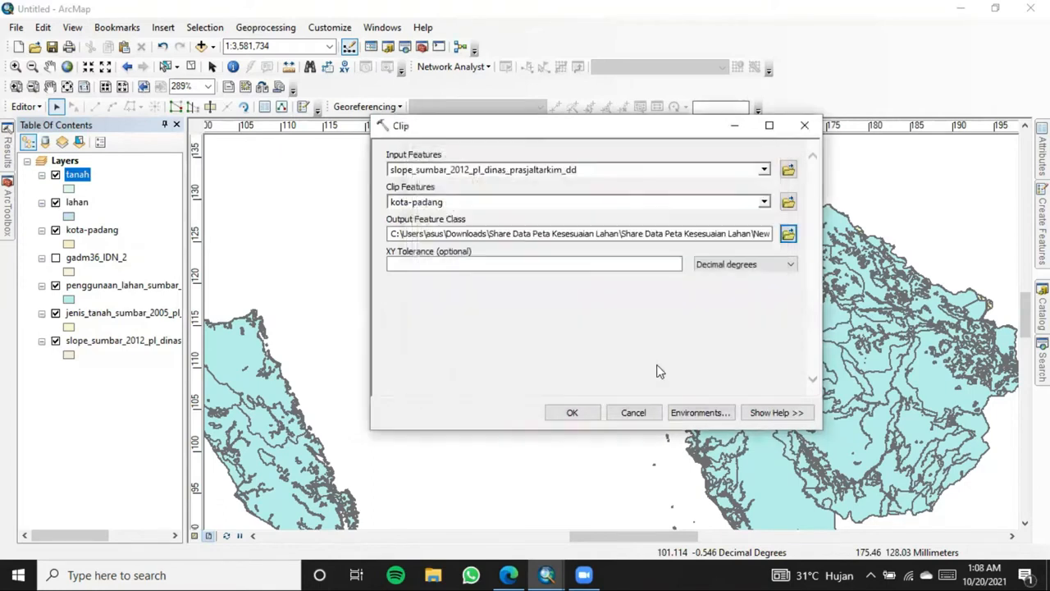
{"action": "left_click", "coordinate": [572, 413]}
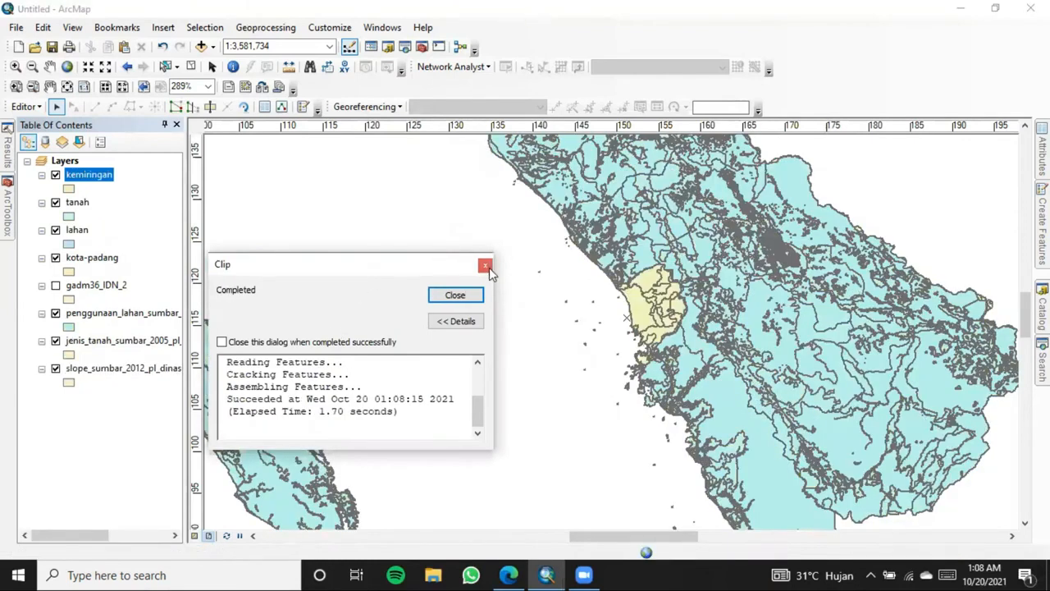
{"action": "left_click", "coordinate": [486, 266]}
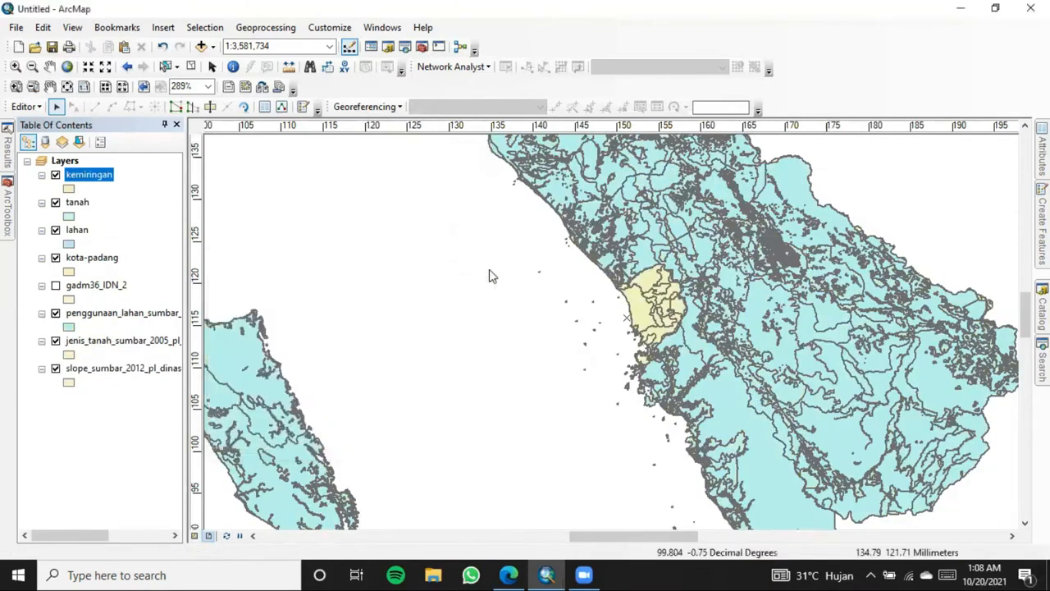
Hide the penggunaan_lahan_sumbar, jenis_tanah_sumbar and slope_sumbar layers so only the Padang layers are displayed.
{"action": "left_click", "coordinate": [55, 313]}
{"action": "left_click", "coordinate": [55, 340]}
{"action": "left_click", "coordinate": [55, 368]}
Remove the slope_sumbar, jenis_tanah_sumbar, gadm36_IDN_2 and penggunaan_lahan_sumbar layers from the map.
{"action": "right_click", "coordinate": [93, 369]}
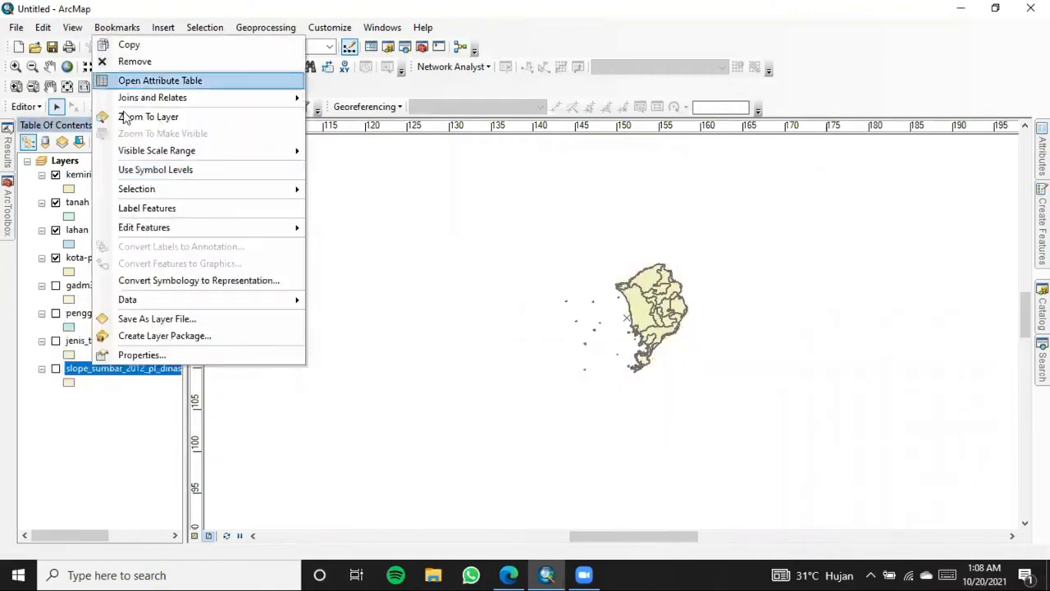
{"action": "left_click", "coordinate": [138, 63]}
{"action": "right_click", "coordinate": [87, 347]}
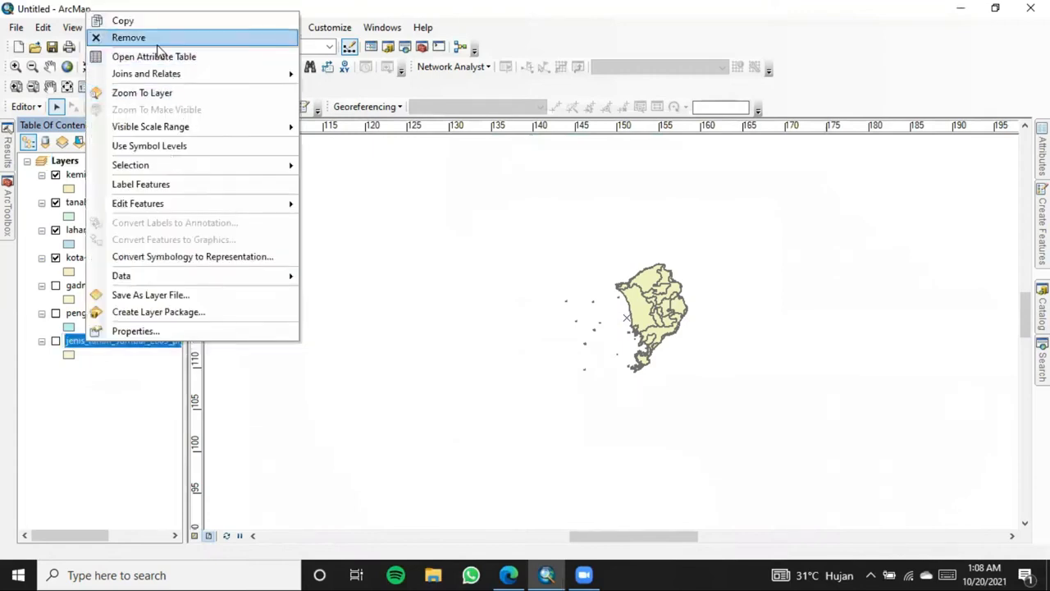
{"action": "left_click", "coordinate": [143, 37]}
{"action": "right_click", "coordinate": [83, 285]}
{"action": "left_click", "coordinate": [153, 27]}
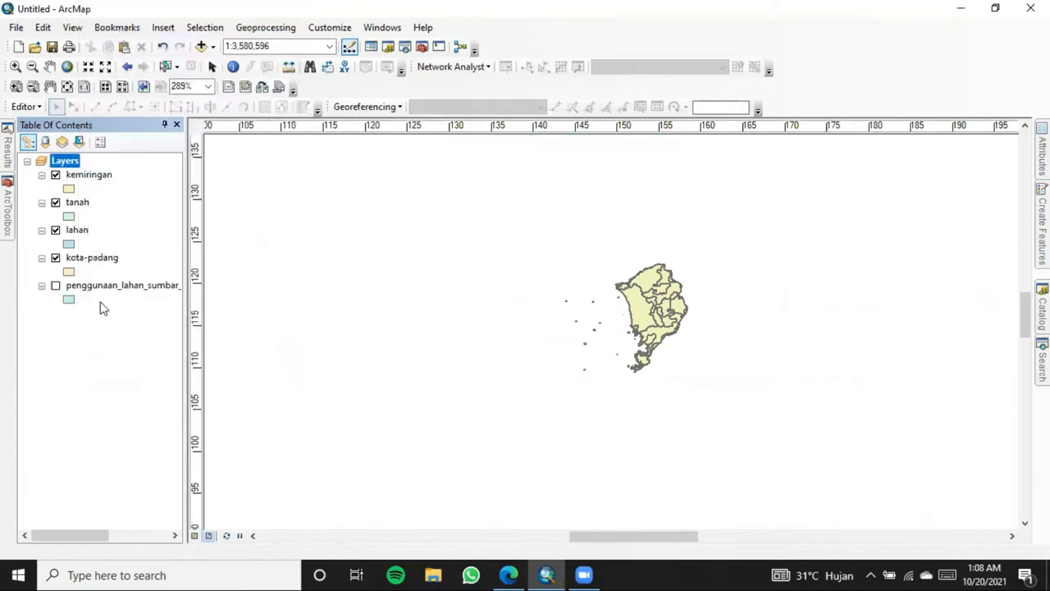
{"action": "right_click", "coordinate": [109, 284]}
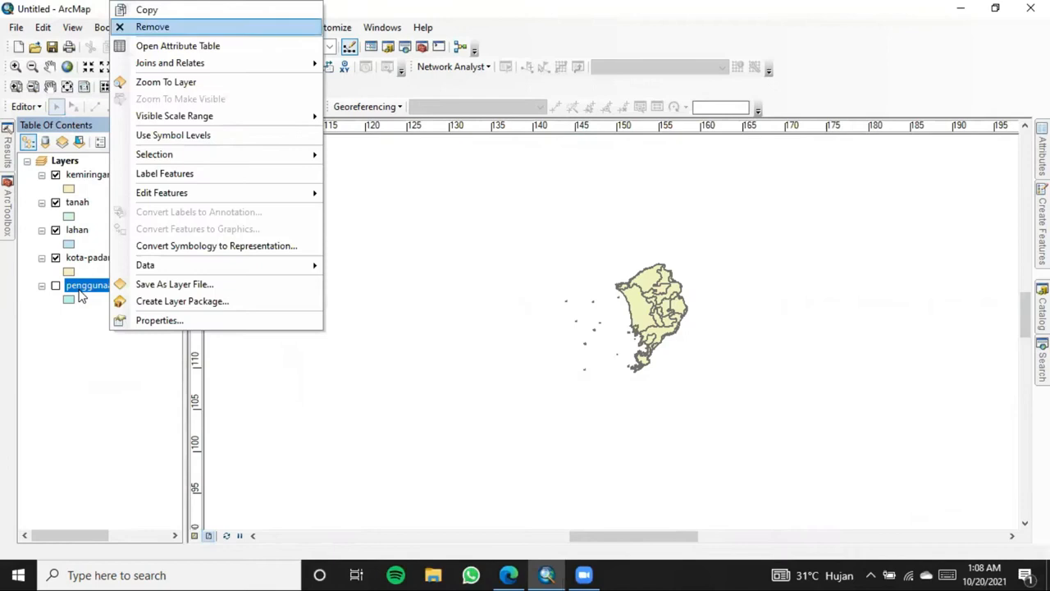
{"action": "left_click", "coordinate": [148, 27]}
Open the attribute table of the kemiringan layer.
{"action": "left_click", "coordinate": [32, 86]}
{"action": "left_click", "coordinate": [15, 86]}
{"action": "left_click_drag", "start_coordinate": [545, 220], "coordinate": [760, 450]}
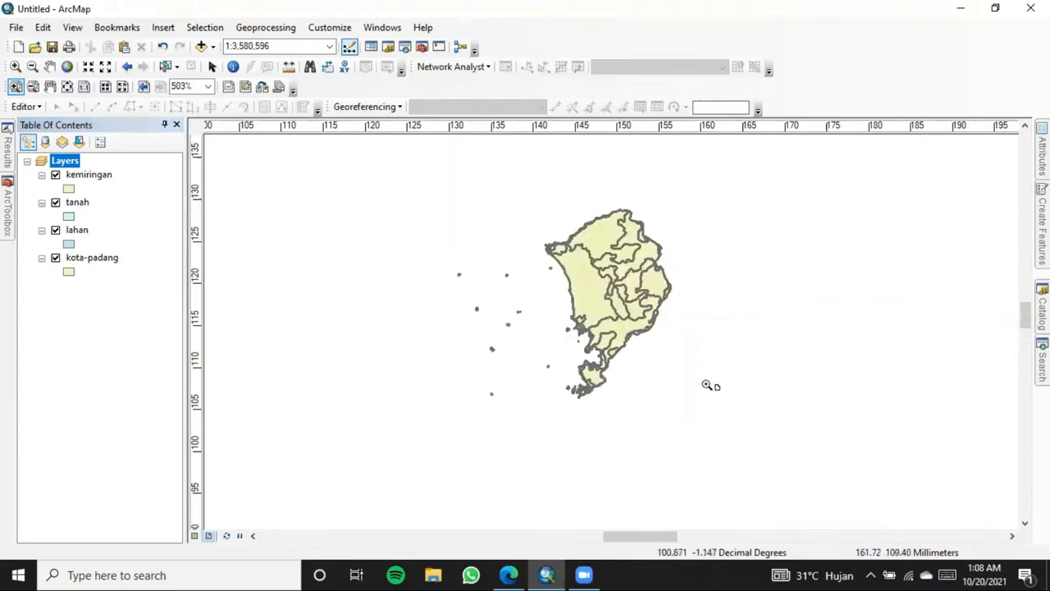
{"action": "left_click_drag", "start_coordinate": [385, 169], "coordinate": [730, 430]}
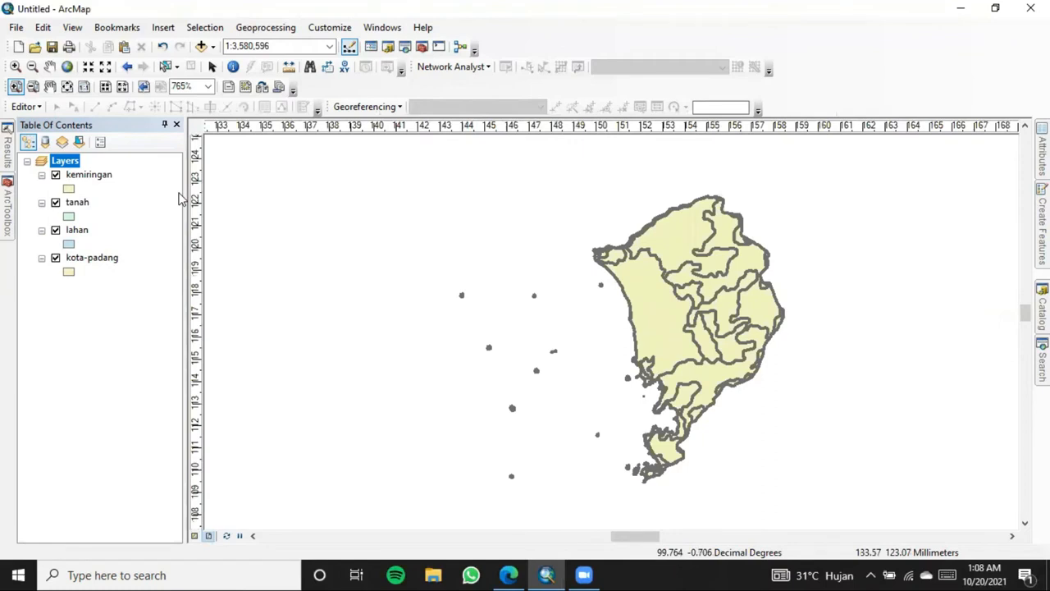
{"action": "left_click", "coordinate": [98, 177]}
{"action": "left_click", "coordinate": [78, 205]}
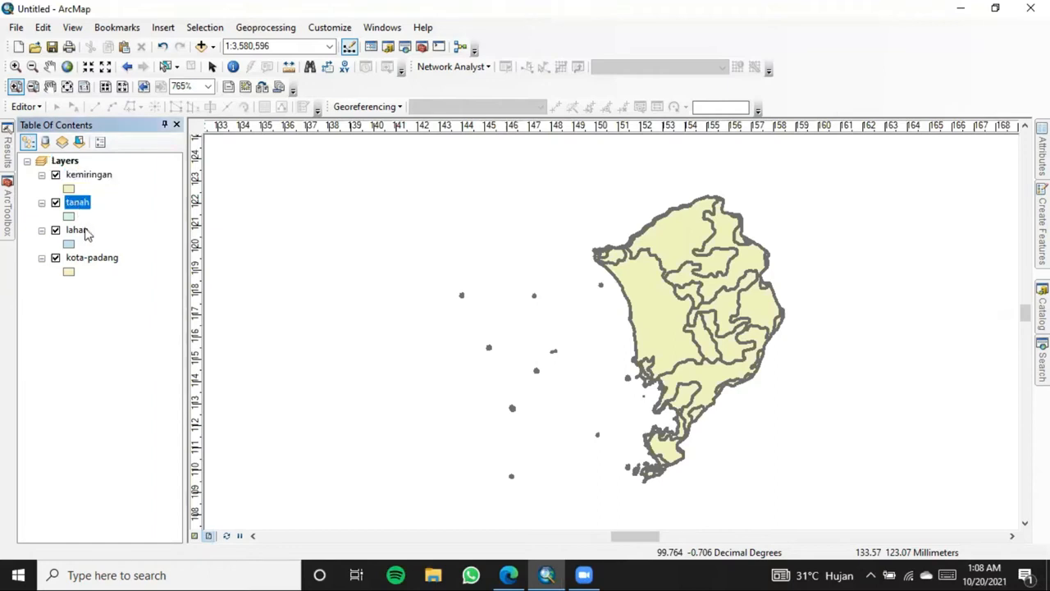
{"action": "right_click", "coordinate": [95, 175]}
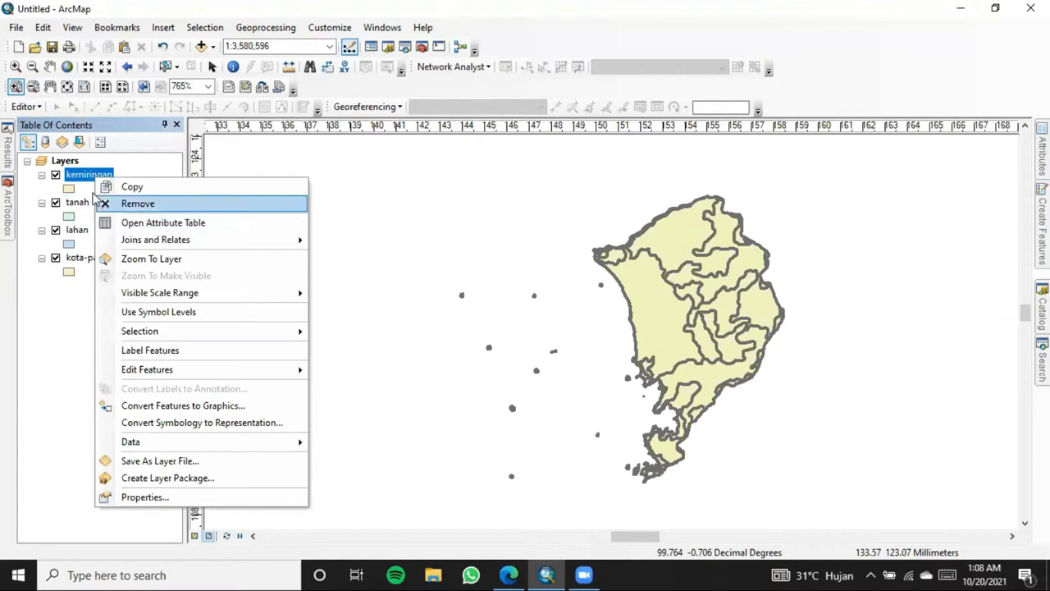
{"action": "left_click", "coordinate": [141, 224]}
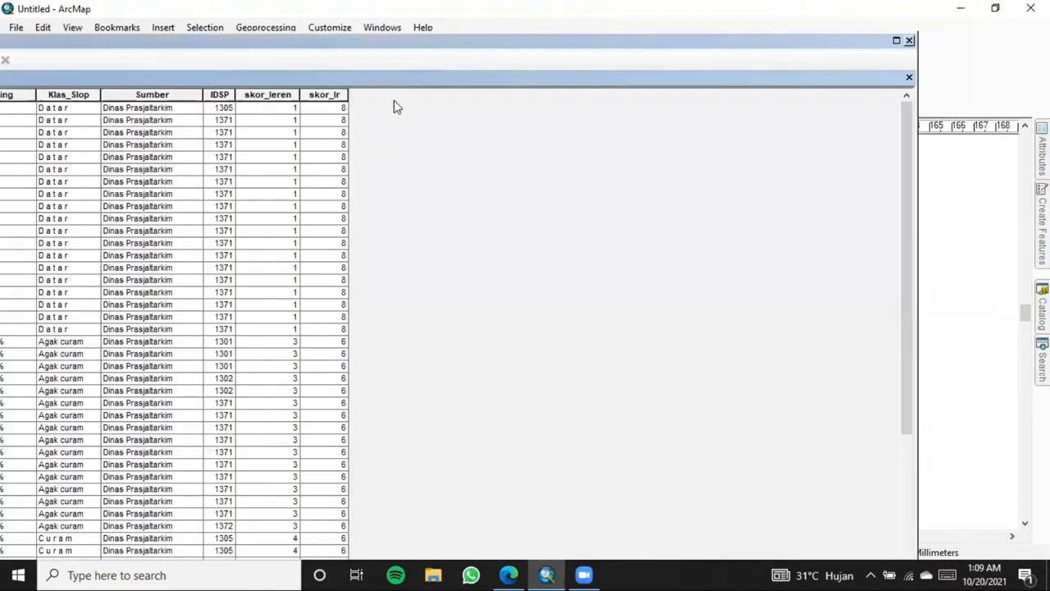
Resize and reposition the kemiringan table window so all its fields and controls fit on the screen.
{"action": "left_click_drag", "start_coordinate": [907, 156], "coordinate": [465, 2]}
{"action": "left_click_drag", "start_coordinate": [353, 38], "coordinate": [554, 2]}
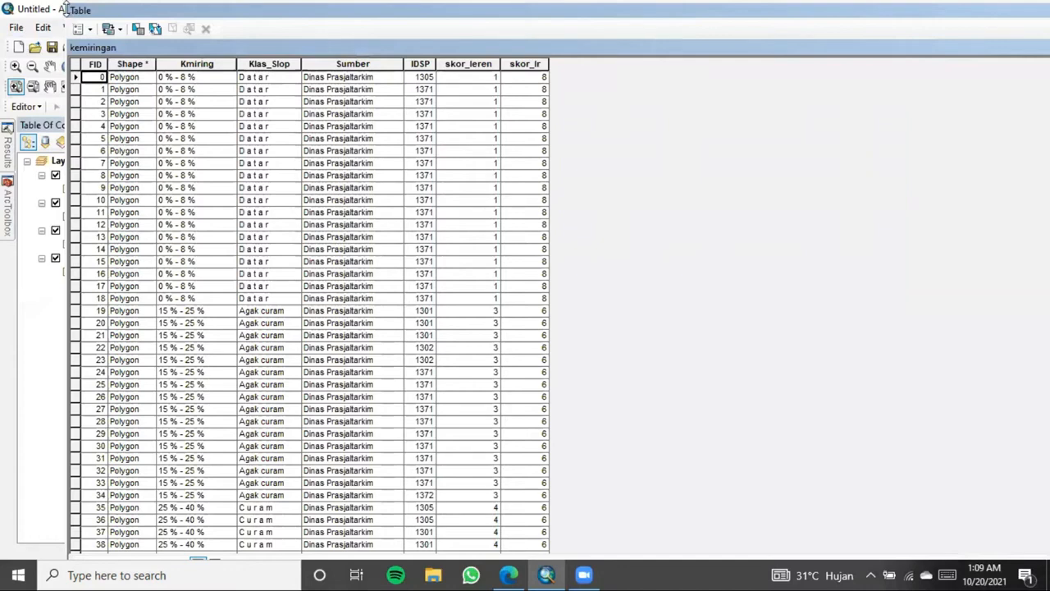
{"action": "double_click", "coordinate": [64, 8]}
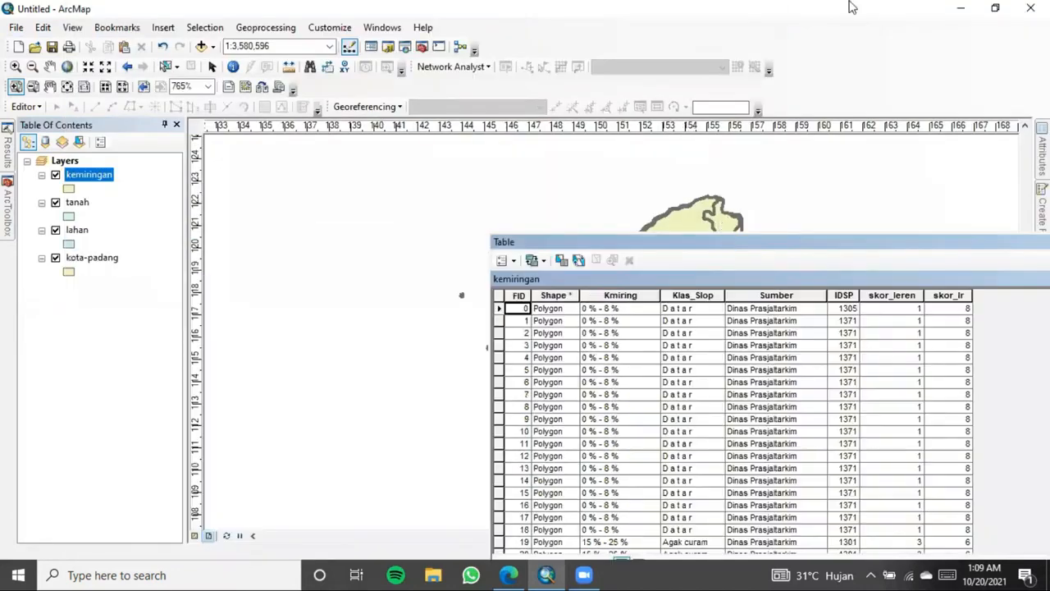
{"action": "left_click_drag", "start_coordinate": [852, 7], "coordinate": [837, 56]}
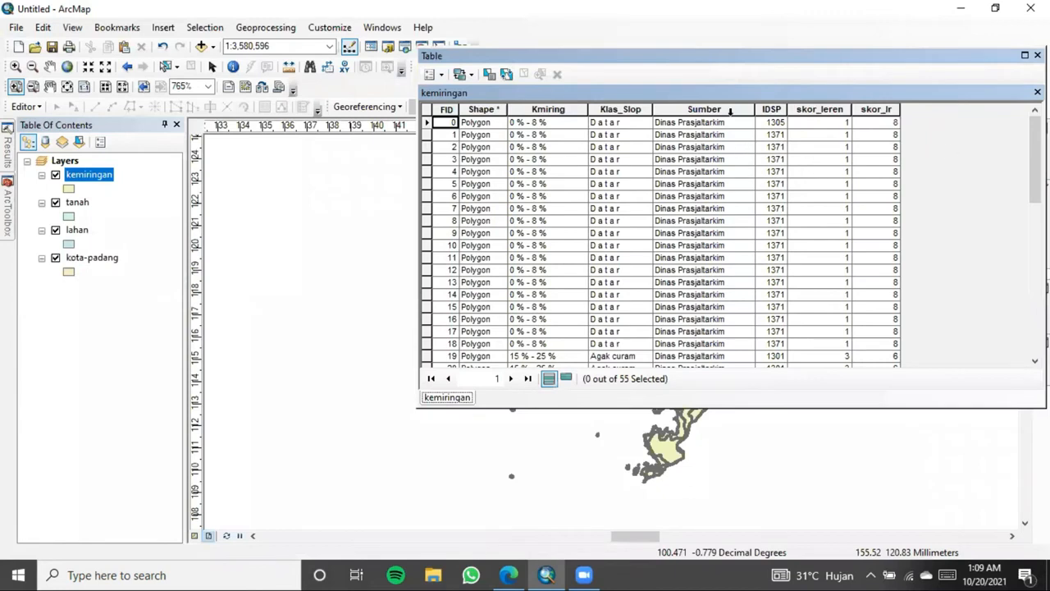
{"action": "left_click_drag", "start_coordinate": [734, 57], "coordinate": [722, 119]}
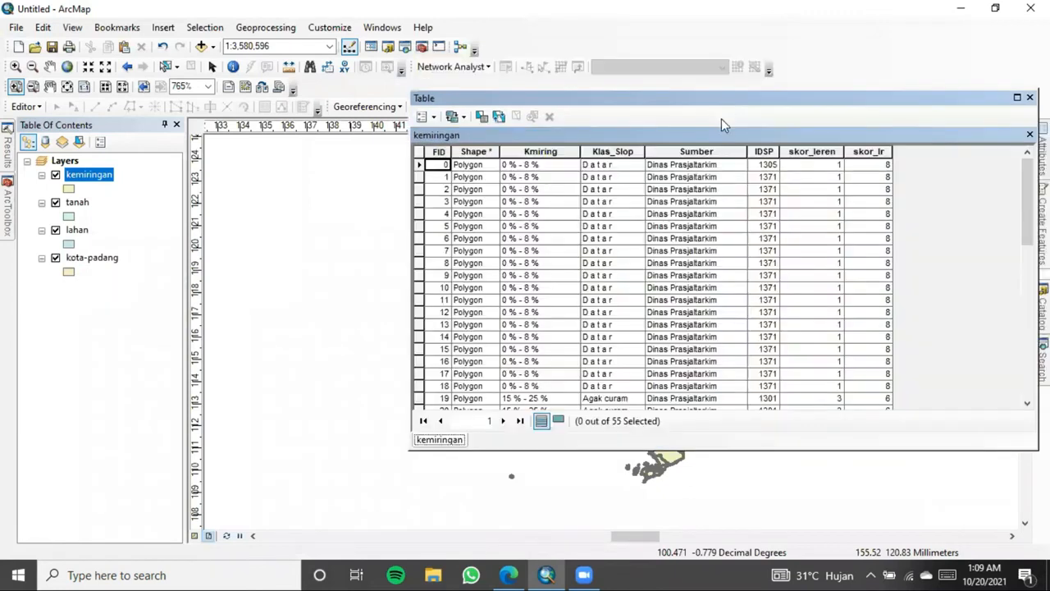
Add a Short Integer field named harkat_kemiringan to the kemiringan table, accepting the shortened name harkat_kem.
{"action": "left_click", "coordinate": [430, 137]}
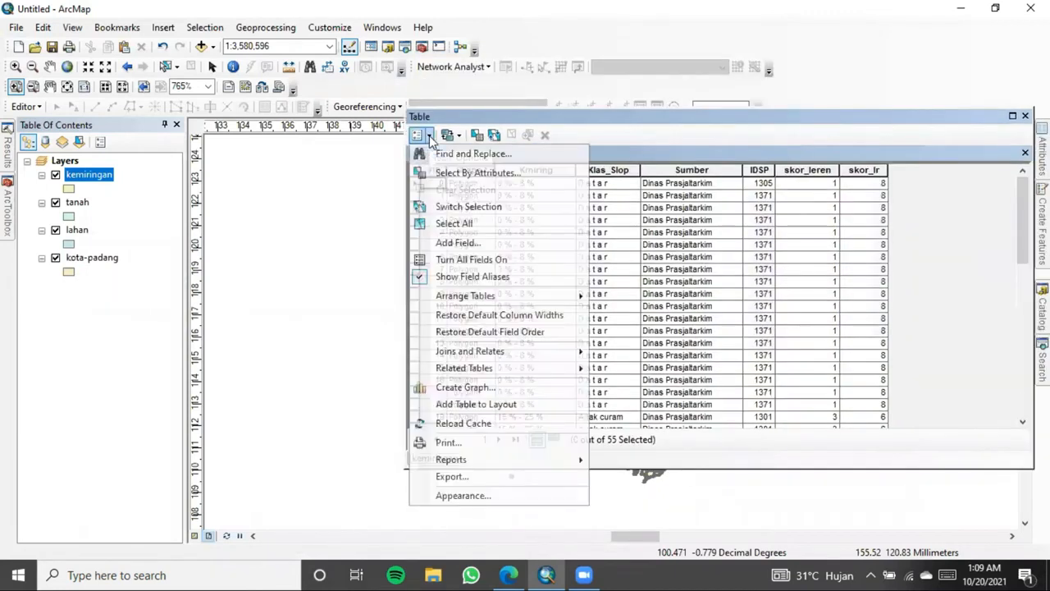
{"action": "left_click", "coordinate": [446, 244]}
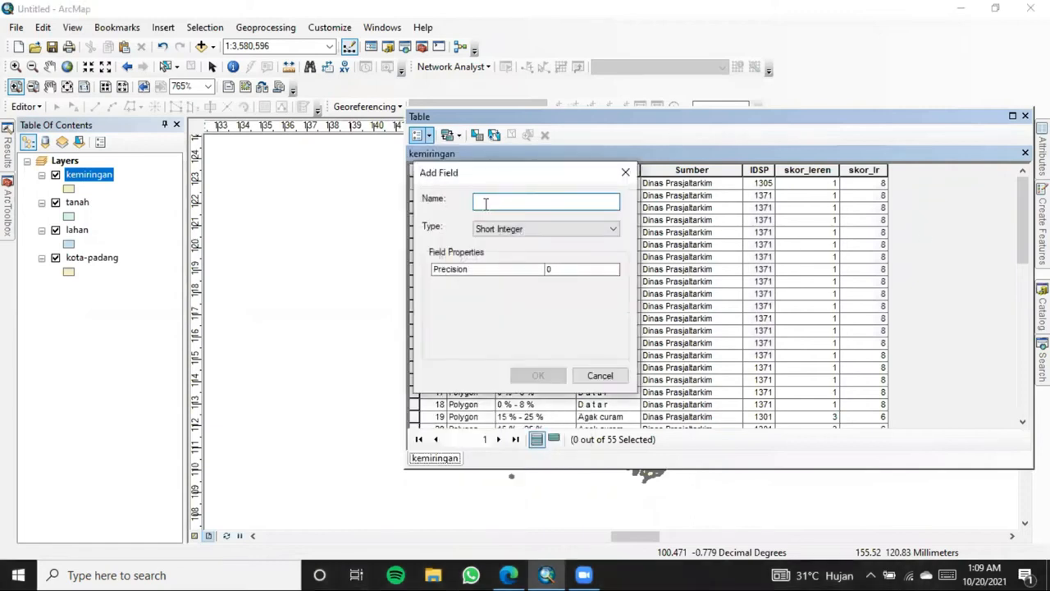
{"action": "type", "text": "ha"}
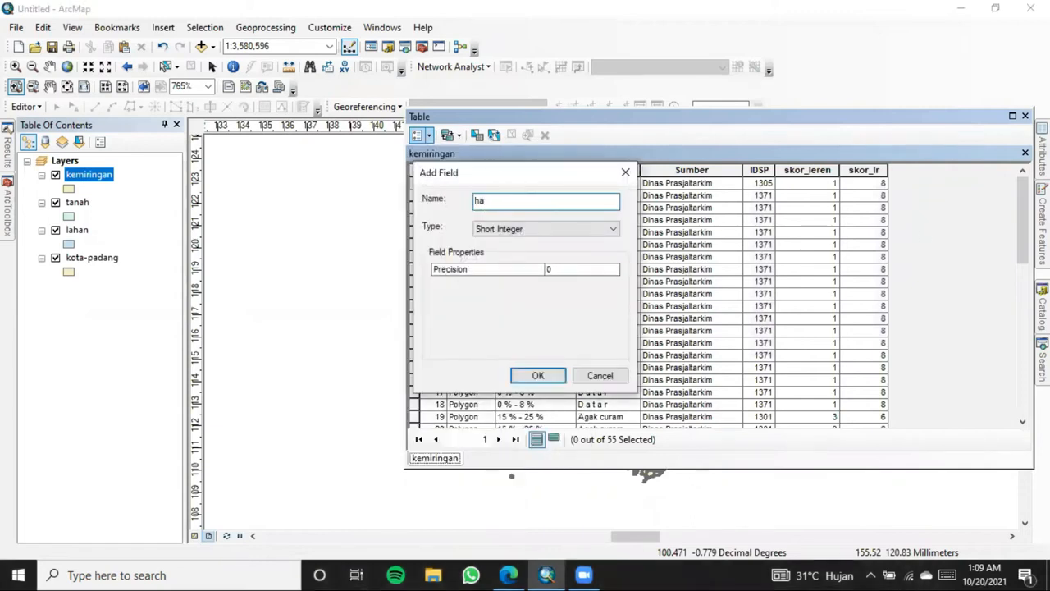
{"action": "type", "text": "rkiat_kemiringan"}
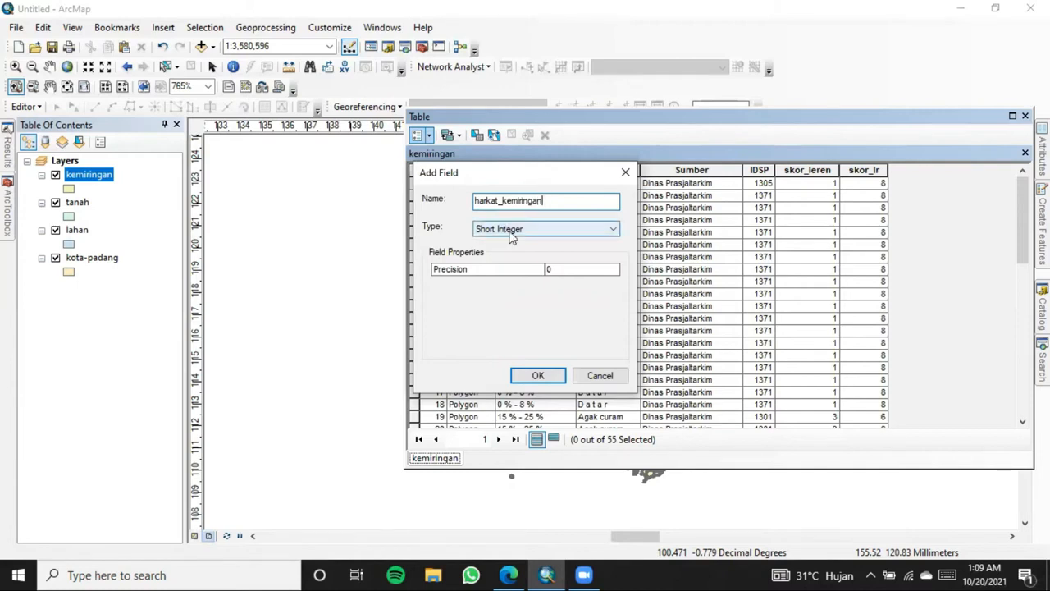
{"action": "left_click", "coordinate": [540, 378]}
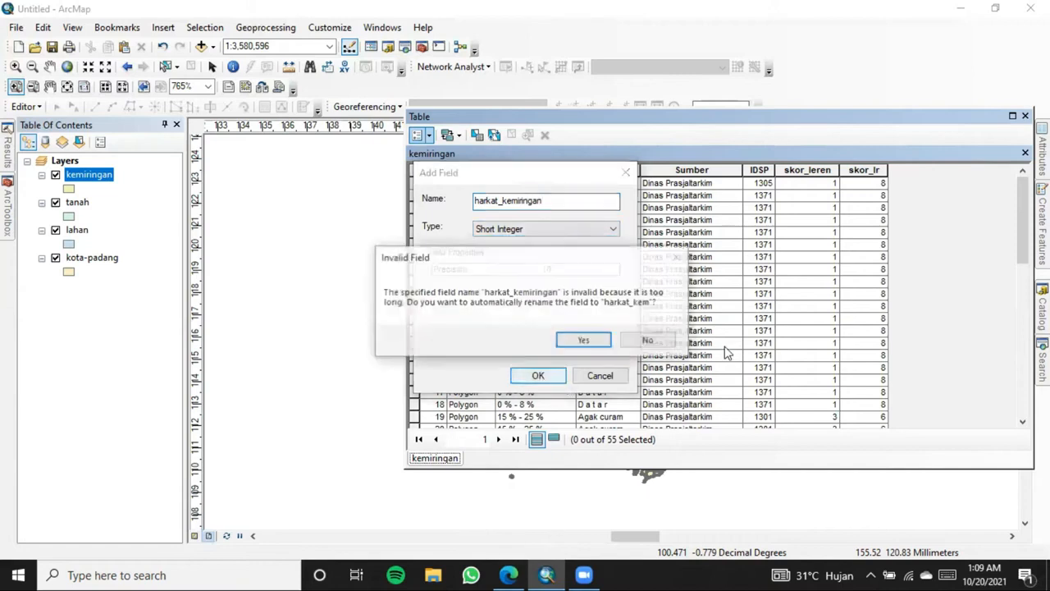
{"action": "left_click", "coordinate": [594, 343]}
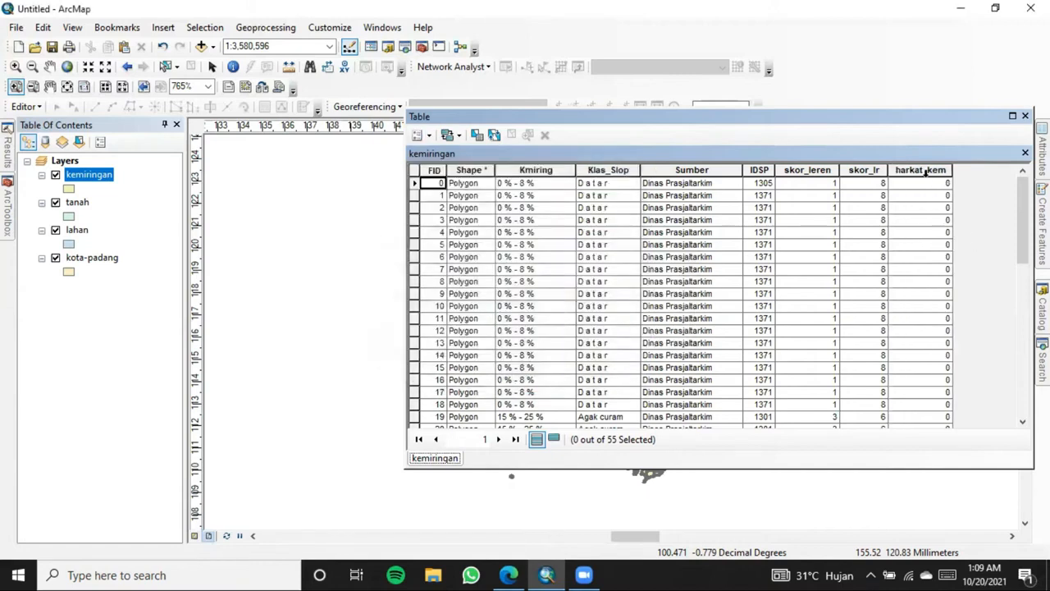
Move the harkat_kem column directly after the Kmiring column and look through the table's slope classes.
{"action": "left_click", "coordinate": [925, 171]}
{"action": "left_click_drag", "start_coordinate": [926, 170], "coordinate": [595, 177]}
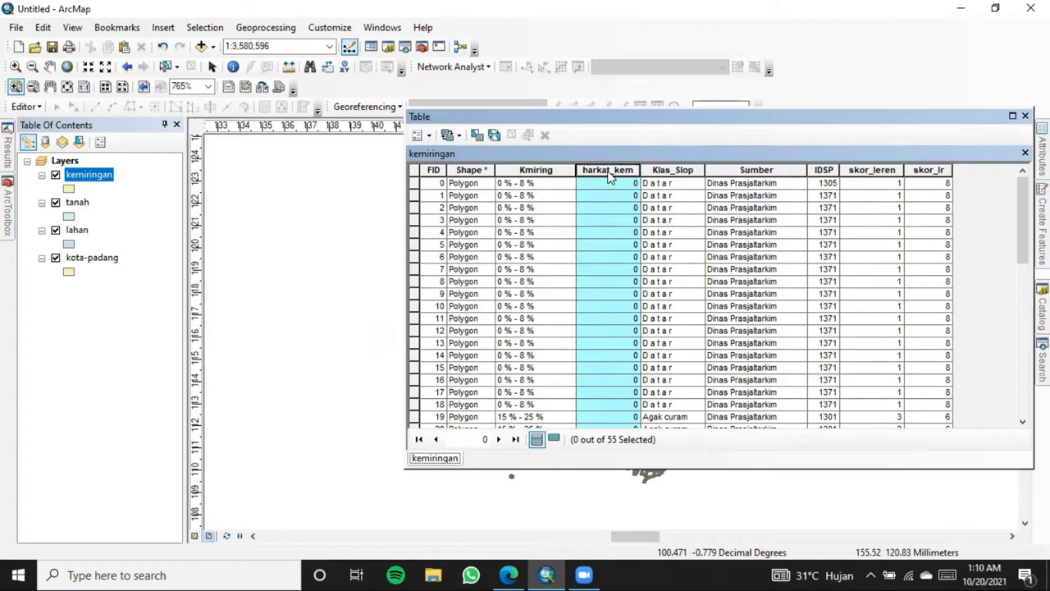
{"action": "scroll", "coordinate": [622, 205], "scroll_direction": "down", "scroll_amount": 7}
{"action": "scroll", "coordinate": [617, 271], "scroll_direction": "up", "scroll_amount": 7}
Show the reference PDF in Edge beside the kemiringan table, with its Kemiringan Lereng score table on page 4 readable.
{"action": "left_click", "coordinate": [509, 575]}
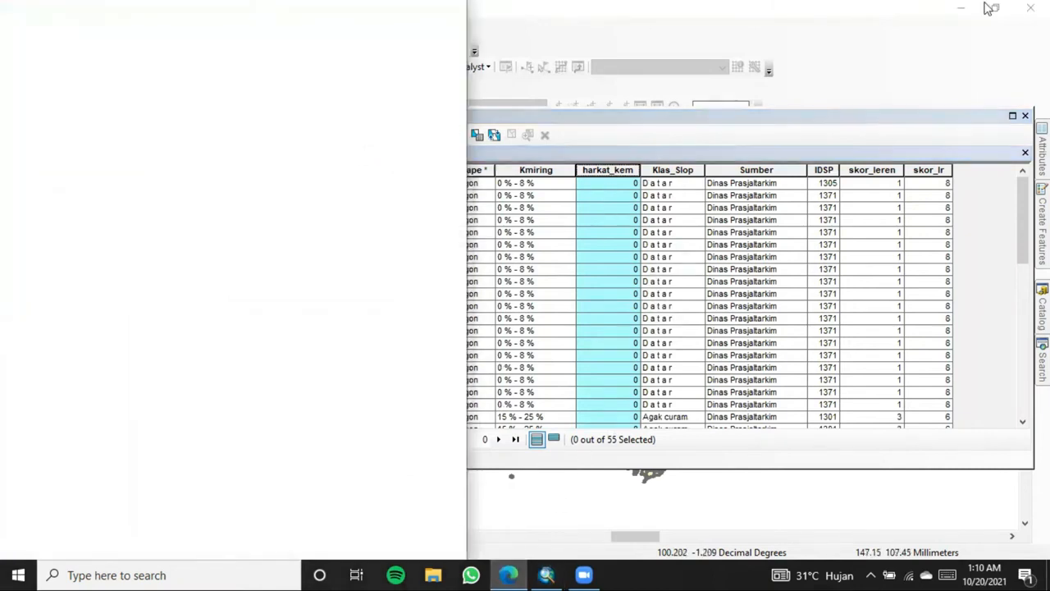
{"action": "left_click", "coordinate": [990, 8]}
{"action": "scroll", "coordinate": [288, 259], "scroll_direction": "up", "scroll_amount": 10}
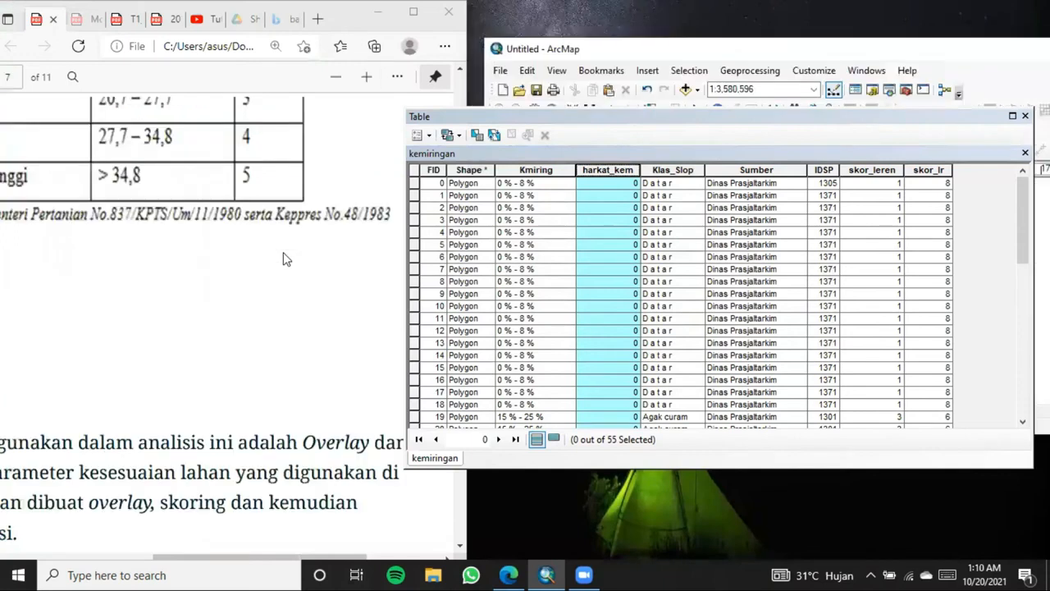
{"action": "left_click", "coordinate": [336, 77]}
{"action": "left_click", "coordinate": [336, 77]}
{"action": "left_click", "coordinate": [336, 76]}
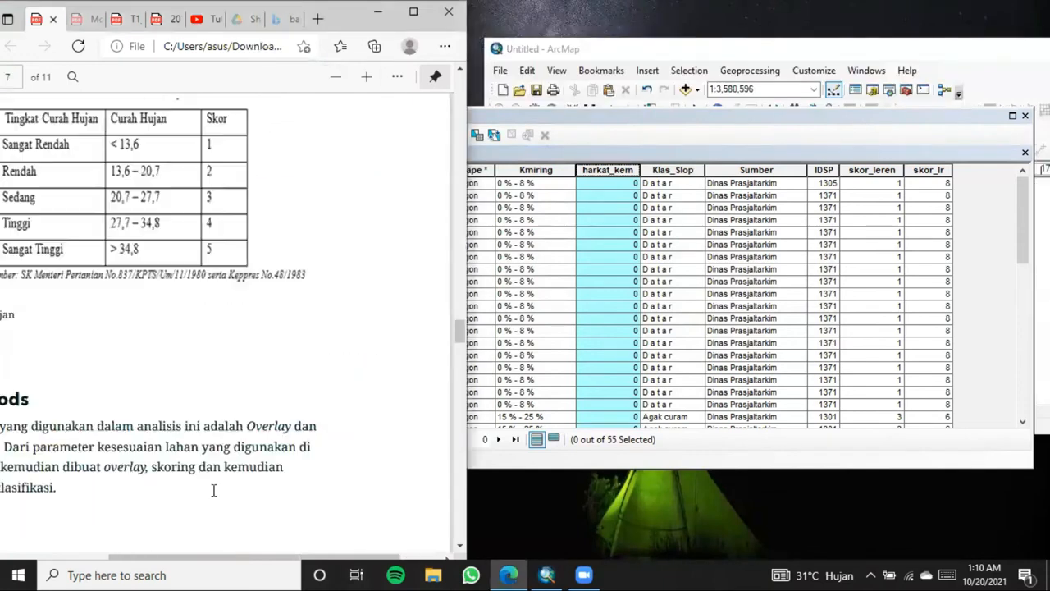
{"action": "scroll", "coordinate": [176, 558], "scroll_direction": "left", "scroll_amount": 1}
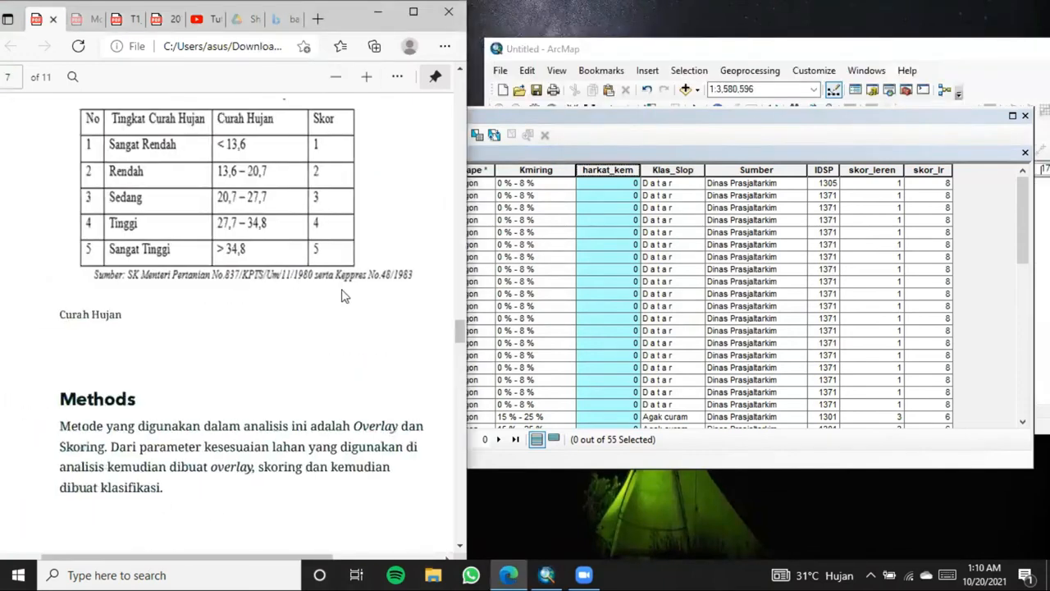
{"action": "scroll", "coordinate": [346, 286], "scroll_direction": "up", "scroll_amount": 5}
{"action": "scroll", "coordinate": [347, 287], "scroll_direction": "up", "scroll_amount": 20}
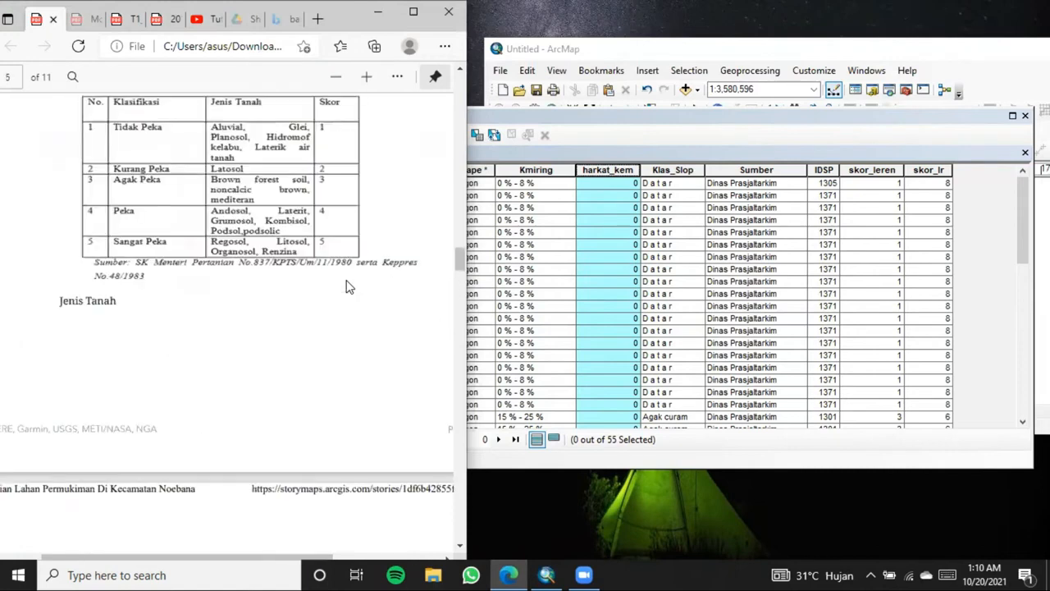
{"action": "scroll", "coordinate": [346, 286], "scroll_direction": "up", "scroll_amount": 5}
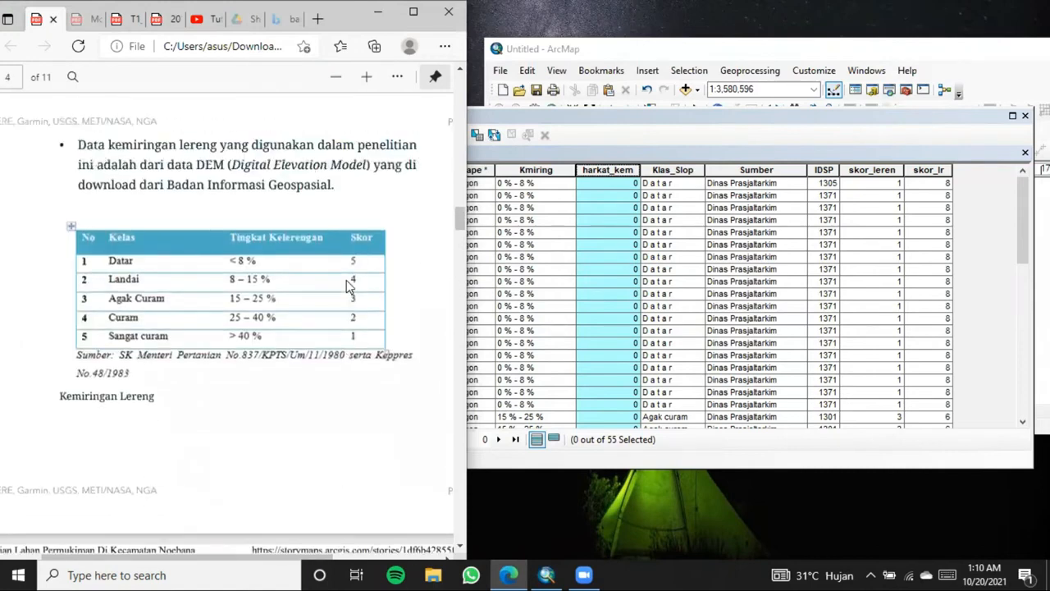
{"action": "left_click", "coordinate": [615, 185]}
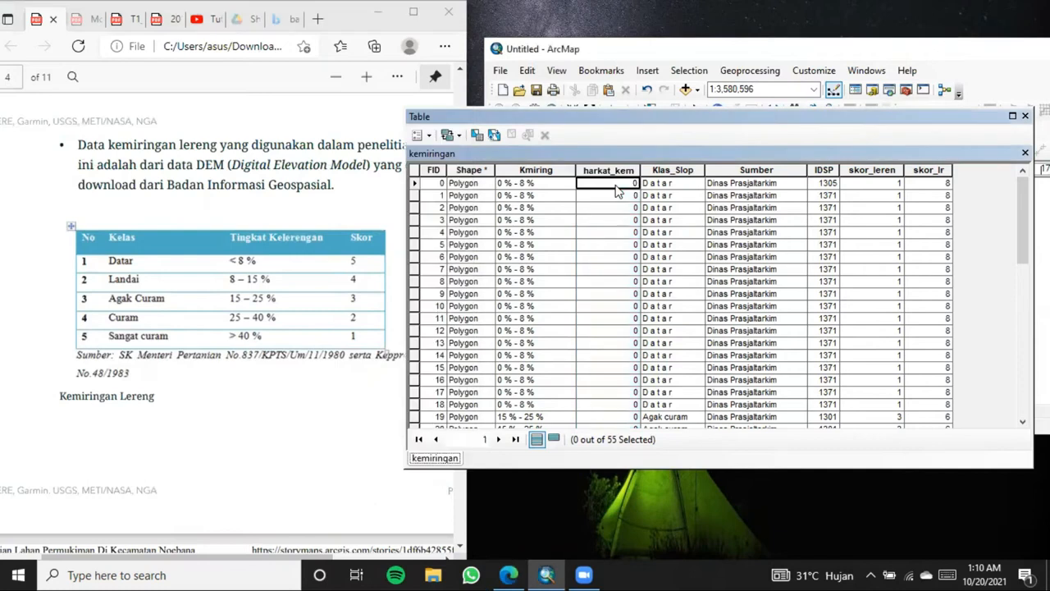
{"action": "left_click_drag", "start_coordinate": [733, 109], "coordinate": [747, 104]}
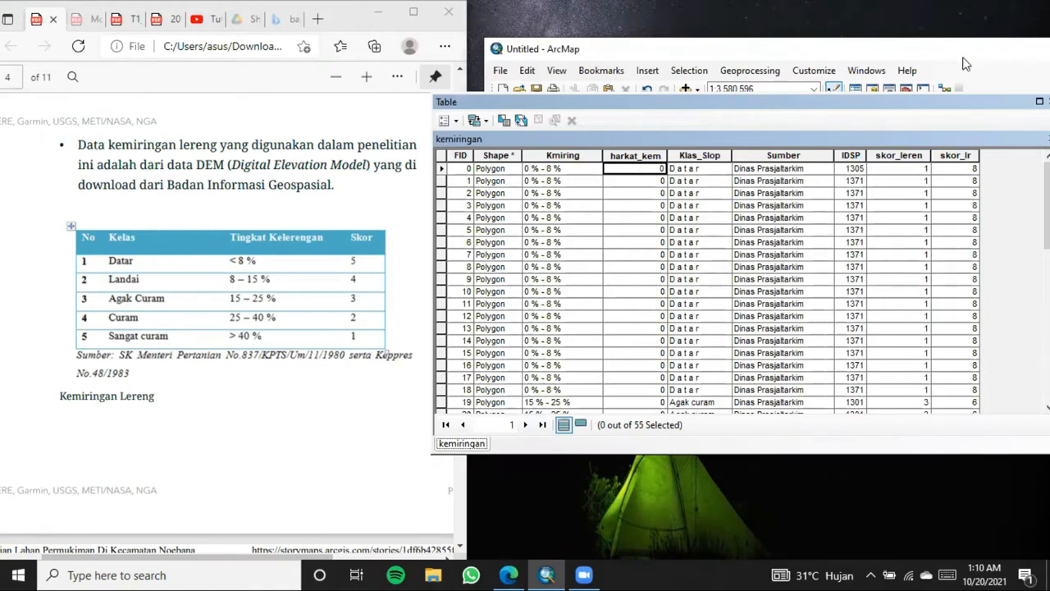
Start an edit session so that the kemiringan table's values can be changed.
{"action": "double_click", "coordinate": [968, 54]}
{"action": "left_click", "coordinate": [23, 107]}
{"action": "left_click", "coordinate": [51, 123]}
{"action": "left_click", "coordinate": [614, 170]}
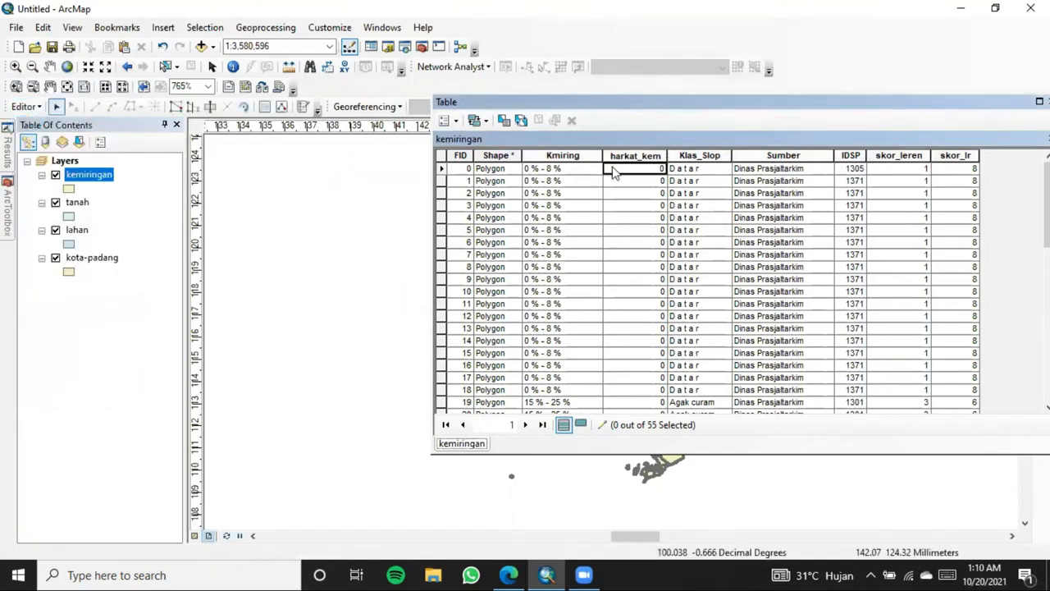
Set harkat_kem to 5 for the first two 0 % - 8 % rows, FID 0 and 1.
{"action": "left_click", "coordinate": [649, 182]}
{"action": "left_click", "coordinate": [649, 183]}
{"action": "left_click", "coordinate": [649, 169]}
{"action": "type", "text": "5"}
{"action": "left_click", "coordinate": [648, 179]}
{"action": "type", "text": "5"}
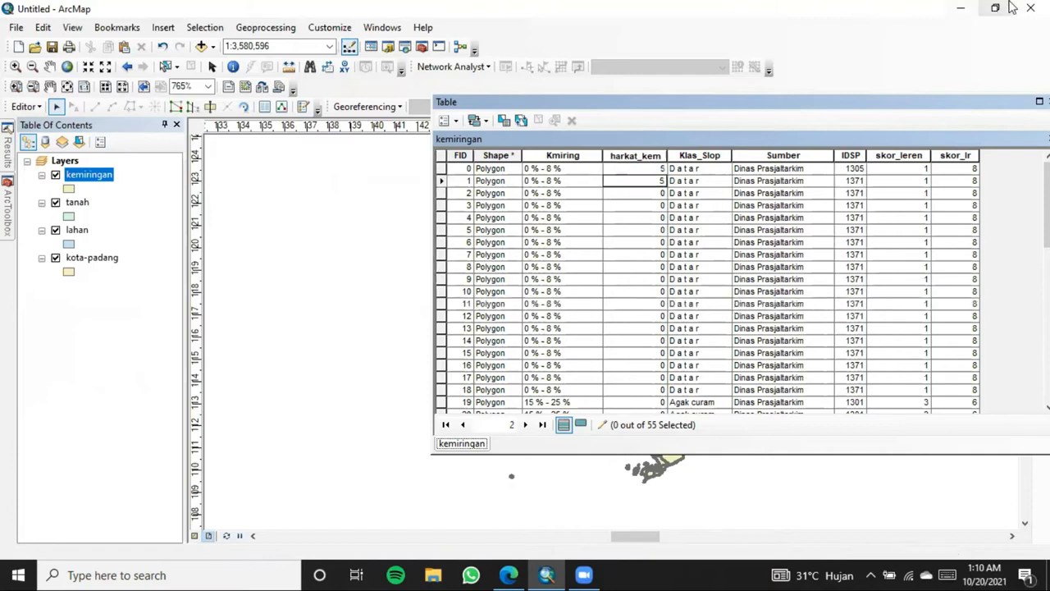
Bring the PDF score table back beside the attribute table and set harkat_kem to 5 for FID 2 to 18.
{"action": "left_click", "coordinate": [995, 8]}
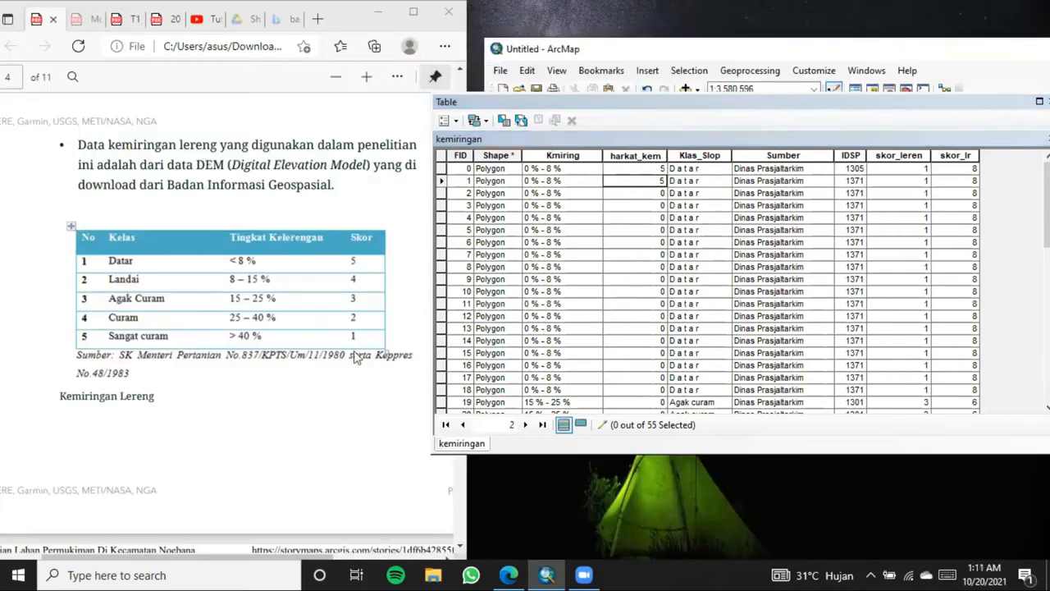
{"action": "left_click", "coordinate": [640, 198]}
{"action": "type", "text": "5"}
{"action": "key", "text": "Return"}
{"action": "type", "text": "5"}
{"action": "key", "text": "Return"}
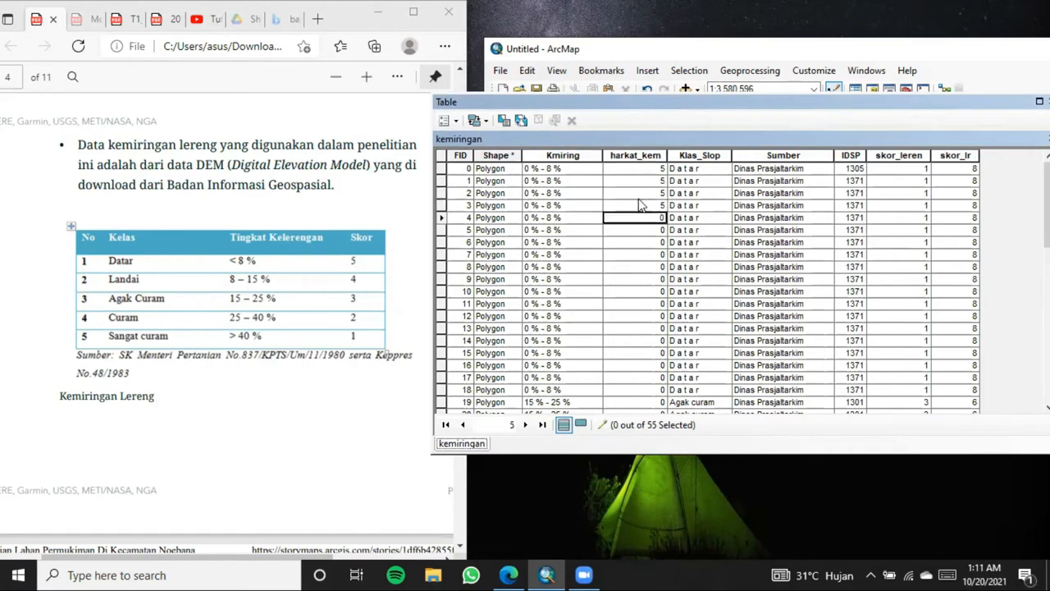
{"action": "type", "text": "5 5 5 5 5 5 5 5 5 5 5 5 "}
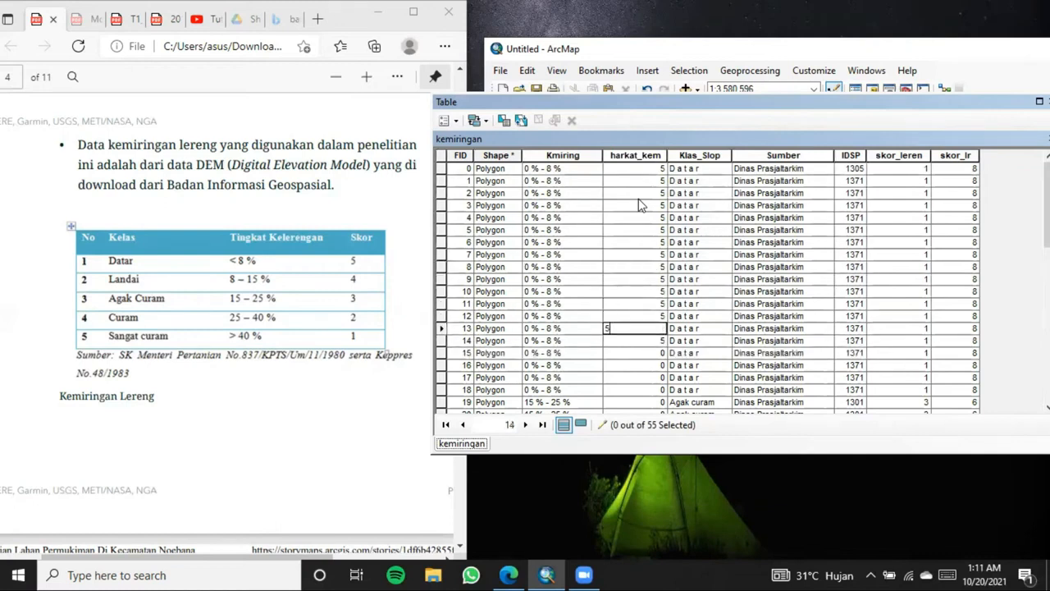
{"action": "type", "text": "5"}
{"action": "key", "text": "Return"}
{"action": "type", "text": "5"}
{"action": "key", "text": "Return"}
{"action": "type", "text": "5"}
{"action": "key", "text": "Return"}
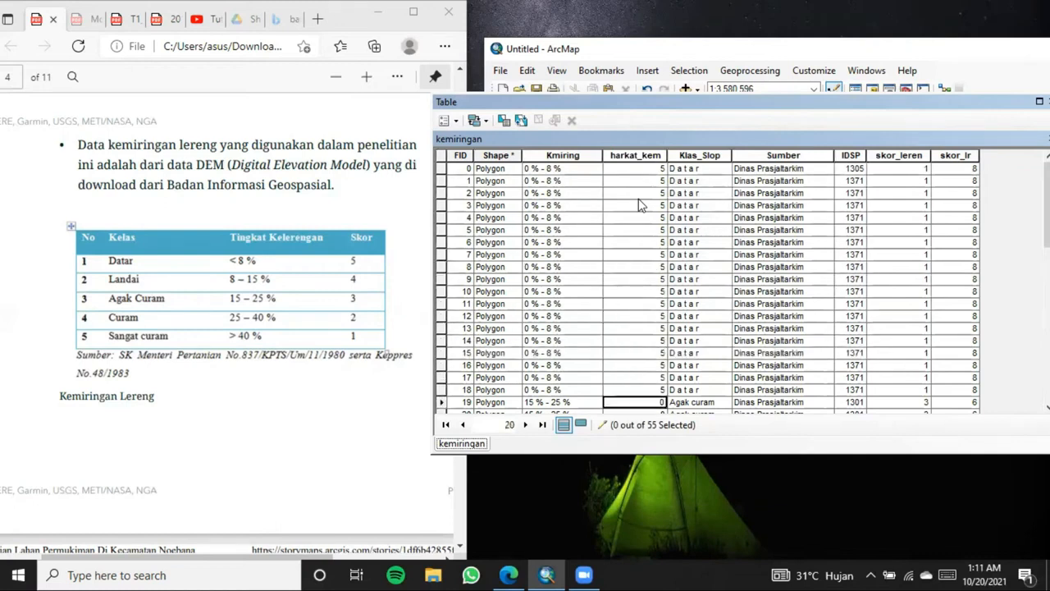
Set harkat_kem to 3 for the 15 % - 25 % rows from FID 20 to 34.
{"action": "key", "text": "Return"}
{"action": "type", "text": "3 3 3 3 3 3"}
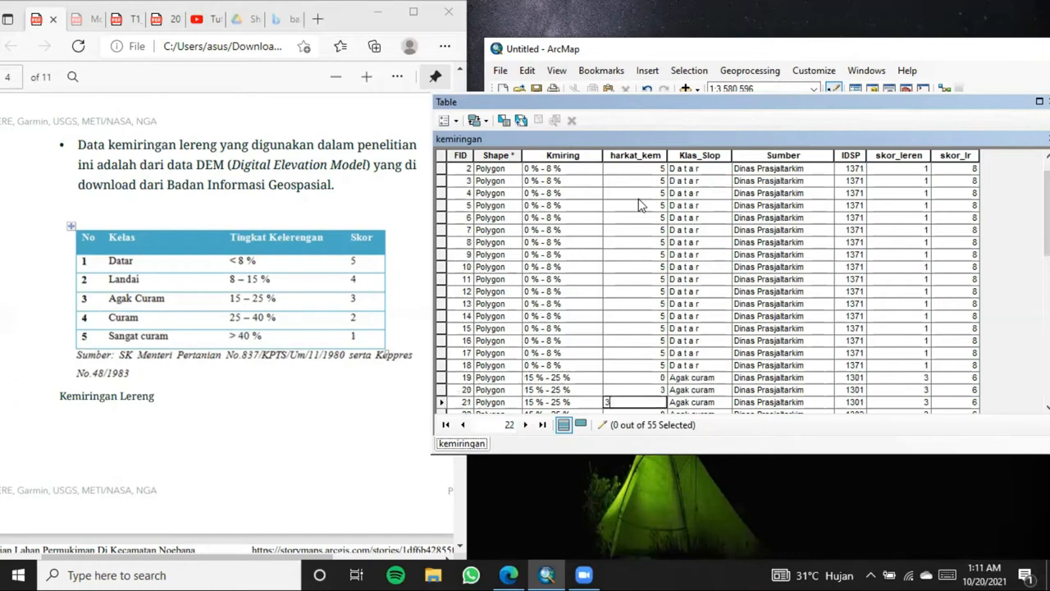
{"action": "key", "text": "Return"}
{"action": "type", "text": "3 3 3 3 3 3 3 3 "}
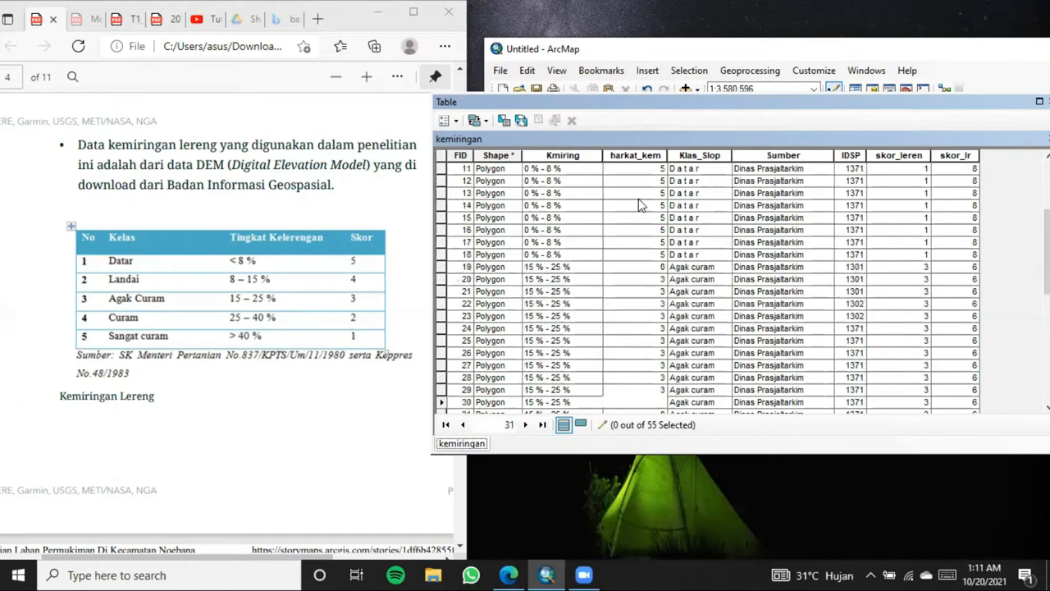
{"action": "type", "text": "3"}
{"action": "key", "text": "Return"}
{"action": "type", "text": "3"}
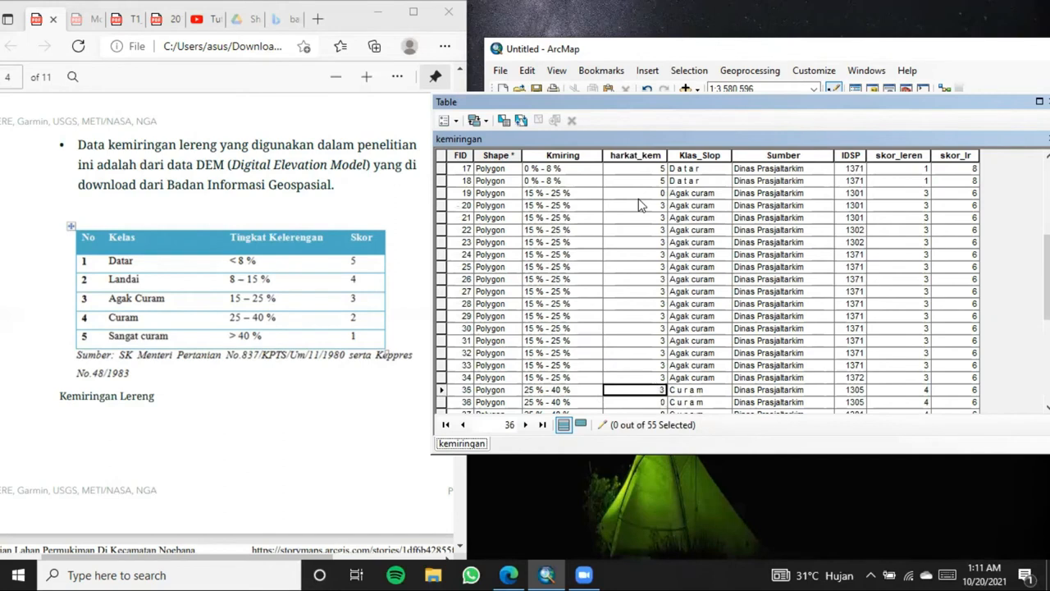
Set harkat_kem to 2 for the 25 % - 40 % rows, FID 35 to 44, and to 1 for FID 46.
{"action": "key", "text": "BackSpace"}
{"action": "type", "text": "2 2 2 2 2 "}
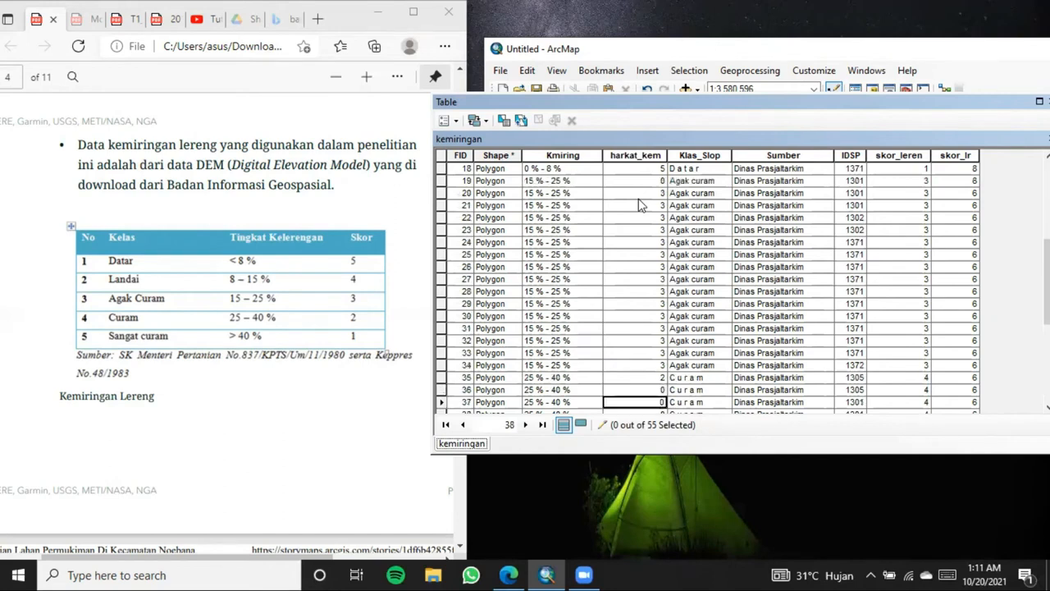
{"action": "type", "text": "2"}
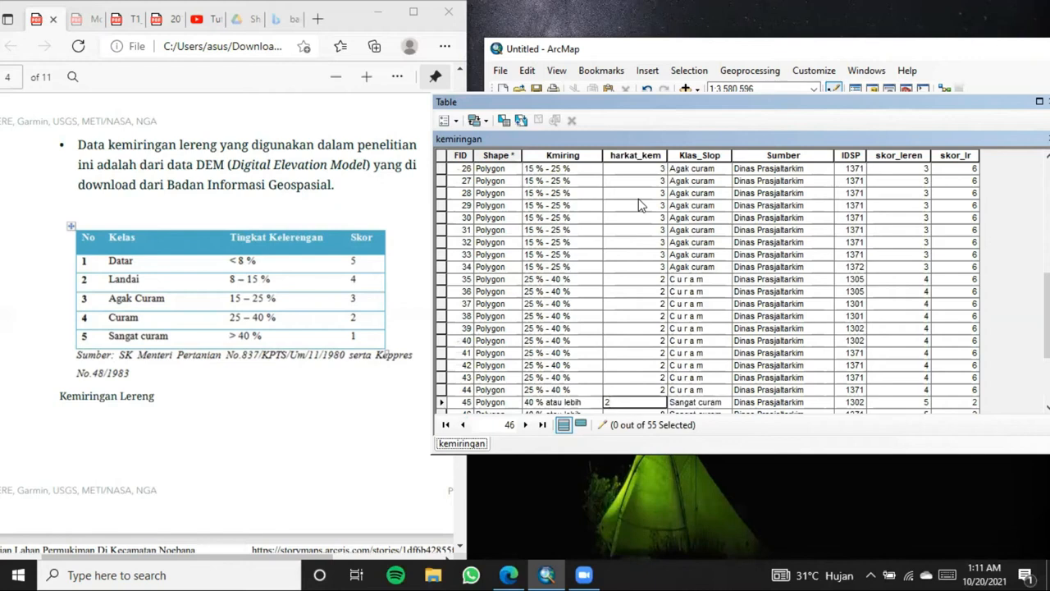
{"action": "type", "text": " 2 2 2 2 21 1 "}
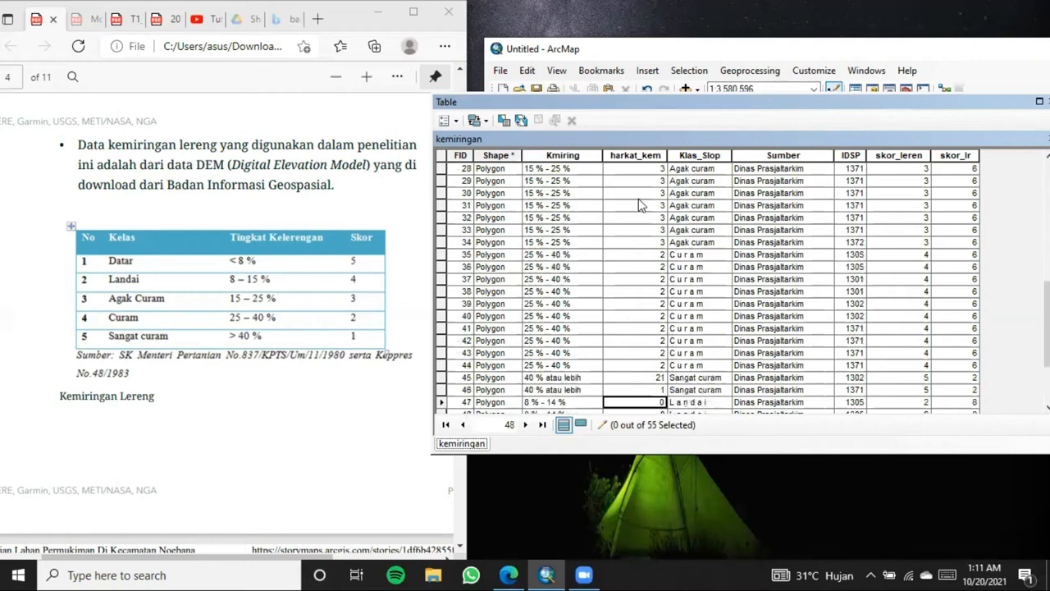
Set harkat_kem to 5 for the 8 % - 14 % rows, FID 47 to 54, and correct FID 45 to 1.
{"action": "type", "text": "5"}
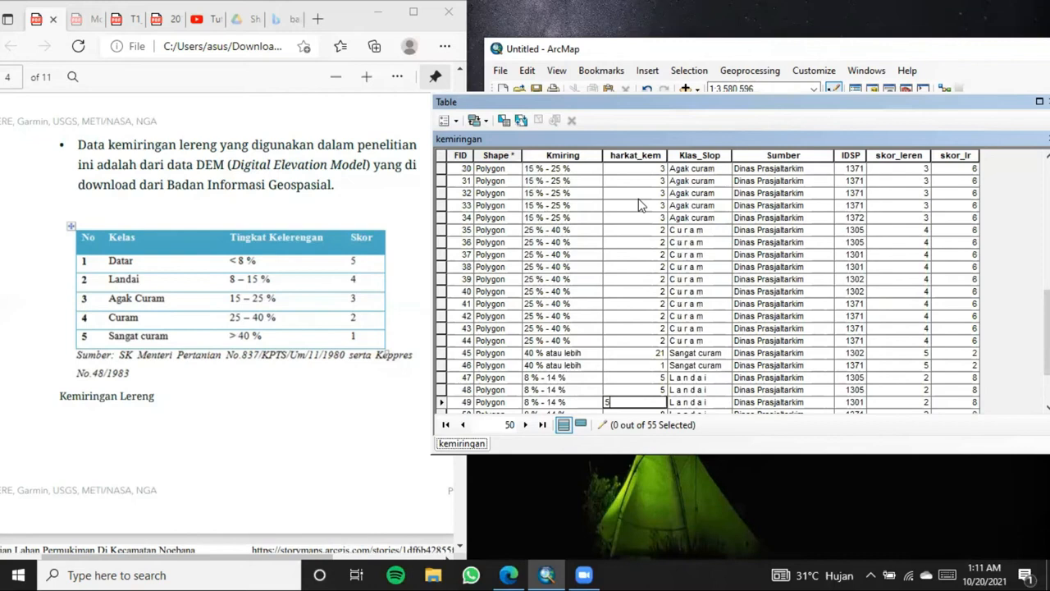
{"action": "type", "text": " 5 5 5 5 5 5 5"}
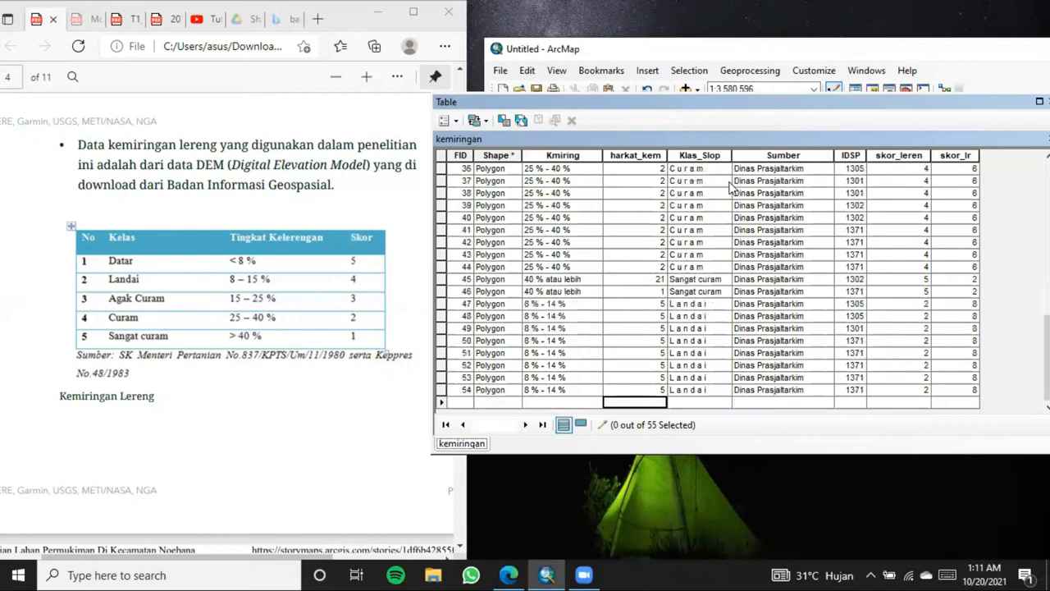
{"action": "left_click", "coordinate": [655, 279]}
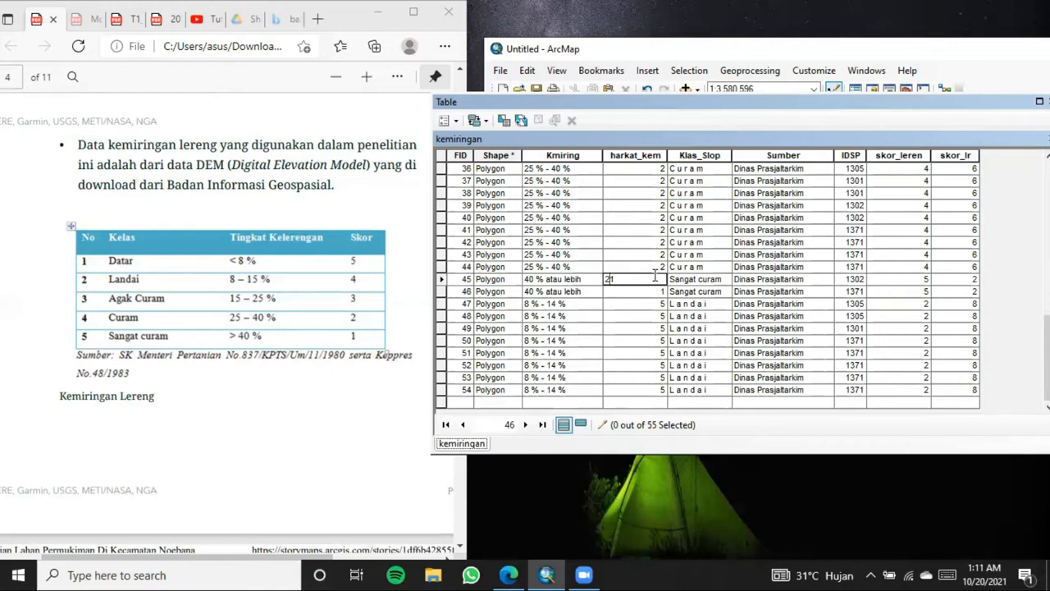
{"action": "left_click_drag", "start_coordinate": [878, 52], "coordinate": [792, 14]}
{"action": "left_click", "coordinate": [979, 21]}
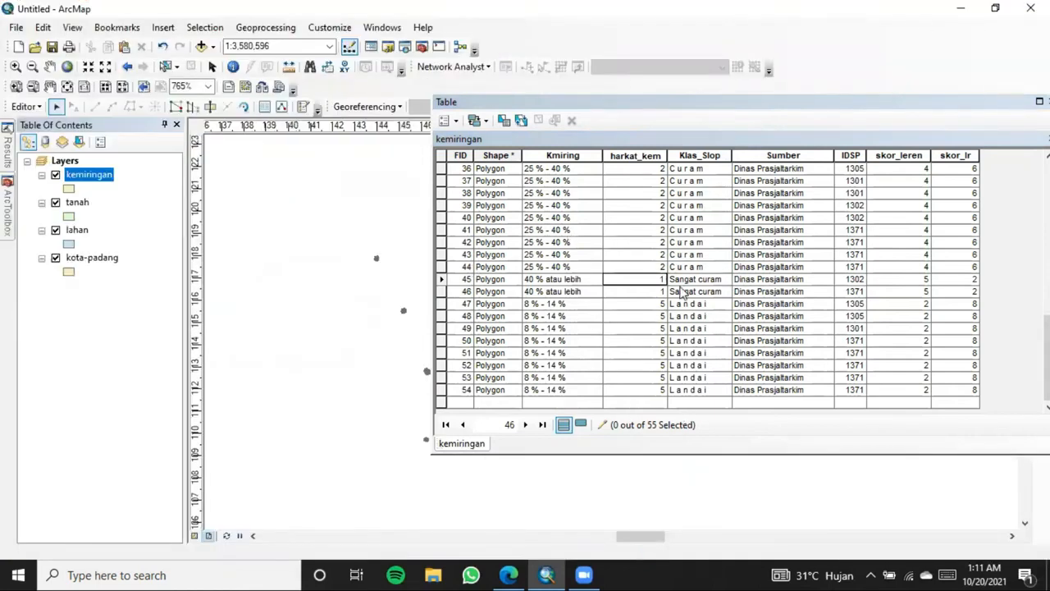
Review the harkat_kem values from the first row, and close and reopen the kemiringan attribute table.
{"action": "scroll", "coordinate": [673, 305], "scroll_direction": "up", "scroll_amount": 12}
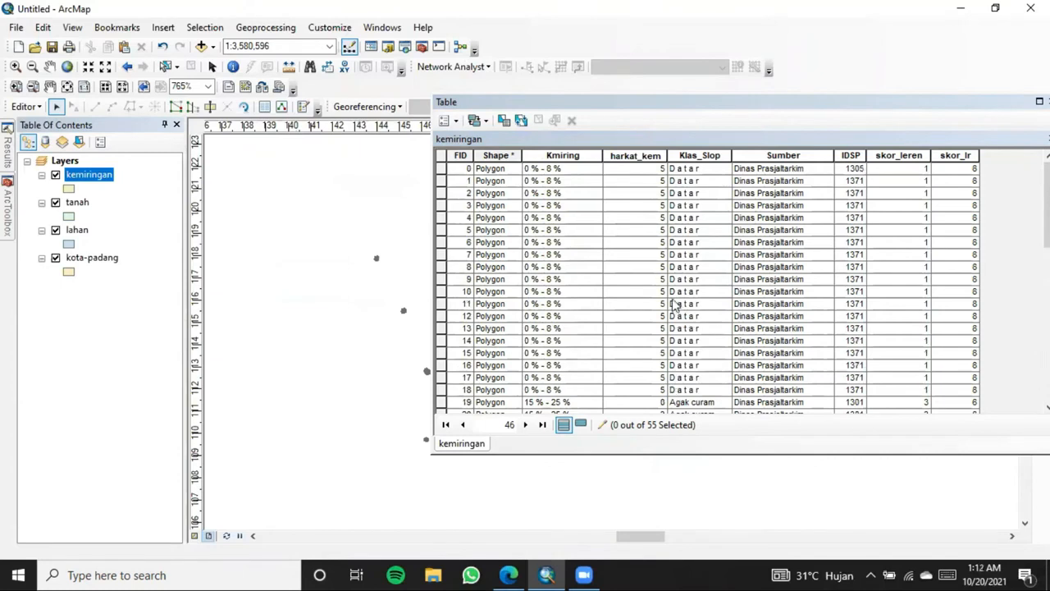
{"action": "left_click", "coordinate": [850, 105]}
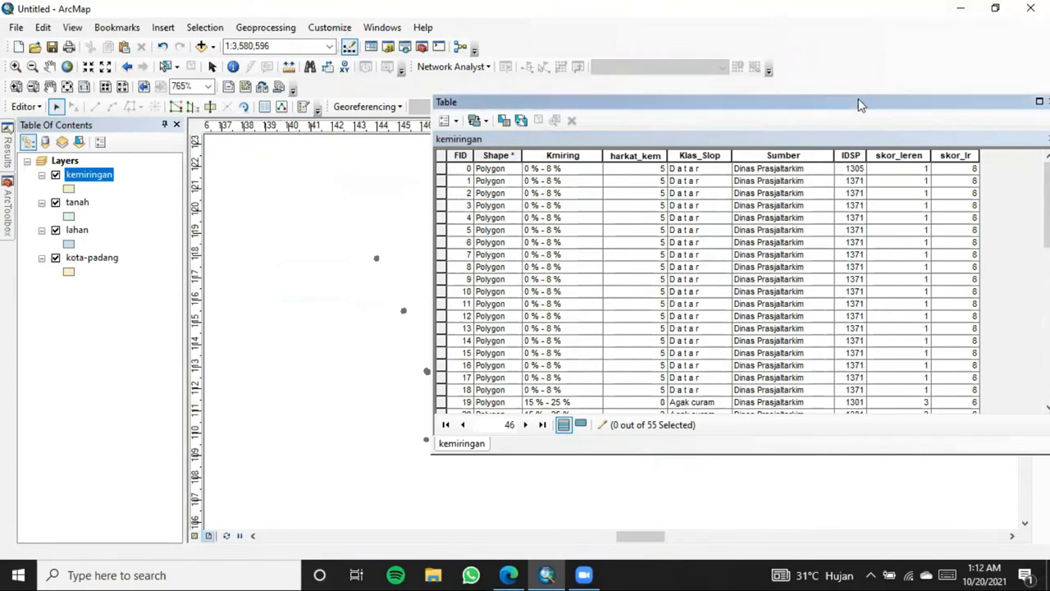
{"action": "left_click", "coordinate": [857, 100]}
{"action": "right_click", "coordinate": [84, 175]}
{"action": "left_click", "coordinate": [152, 217]}
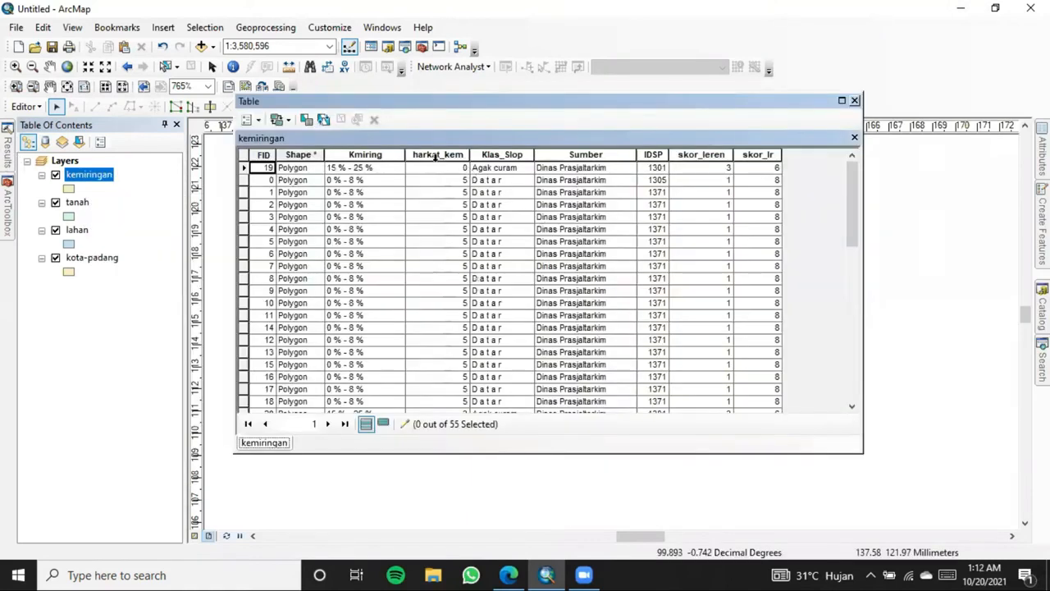
Set harkat_kem to 3 for FID 19 according to the PDF score table, review the remaining rows and close the table.
{"action": "left_click", "coordinate": [466, 169]}
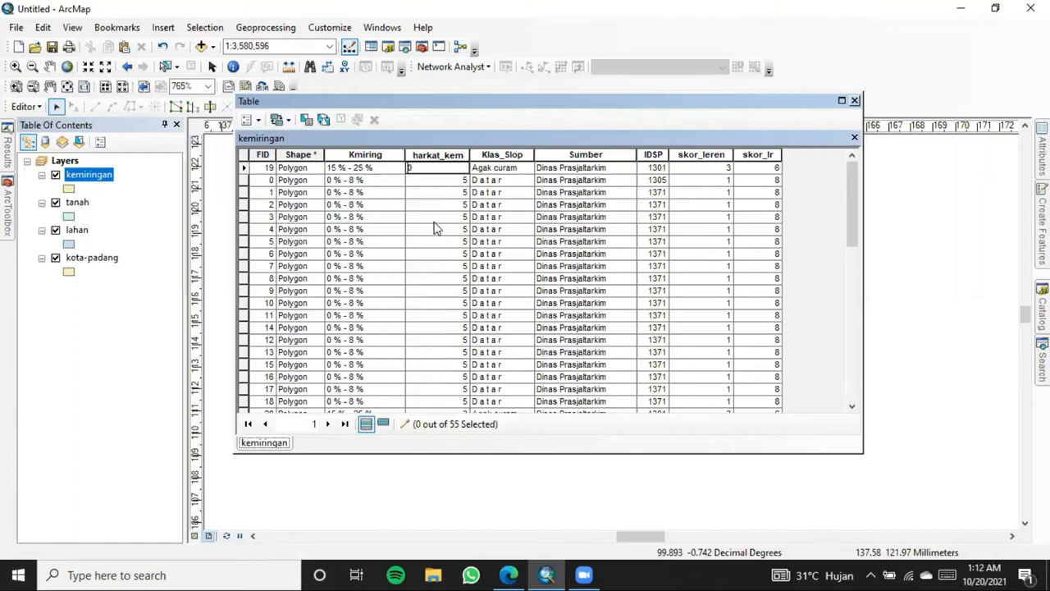
{"action": "left_click", "coordinate": [508, 575]}
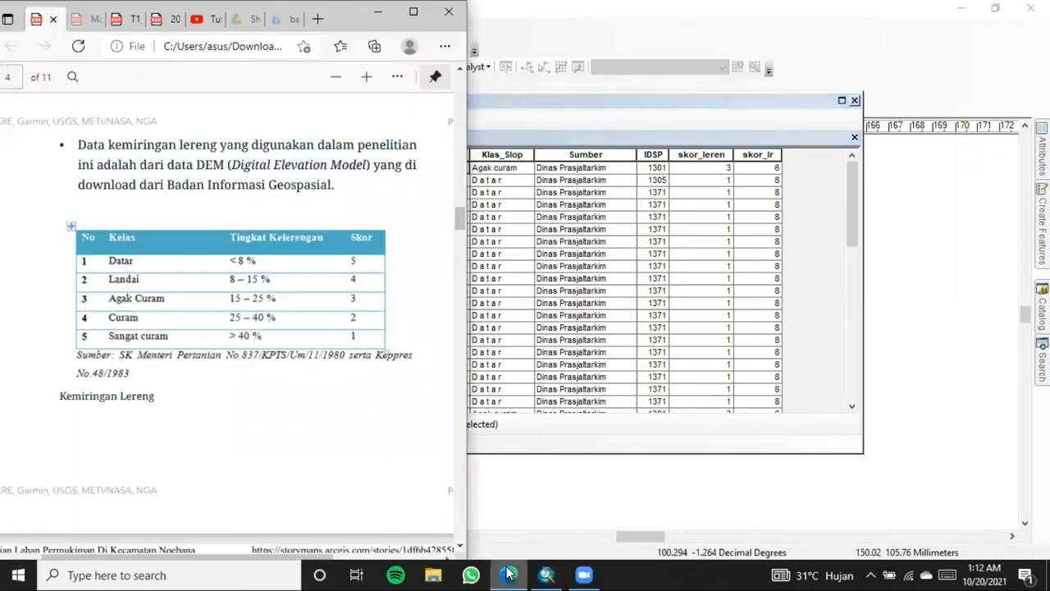
{"action": "left_click", "coordinate": [509, 575]}
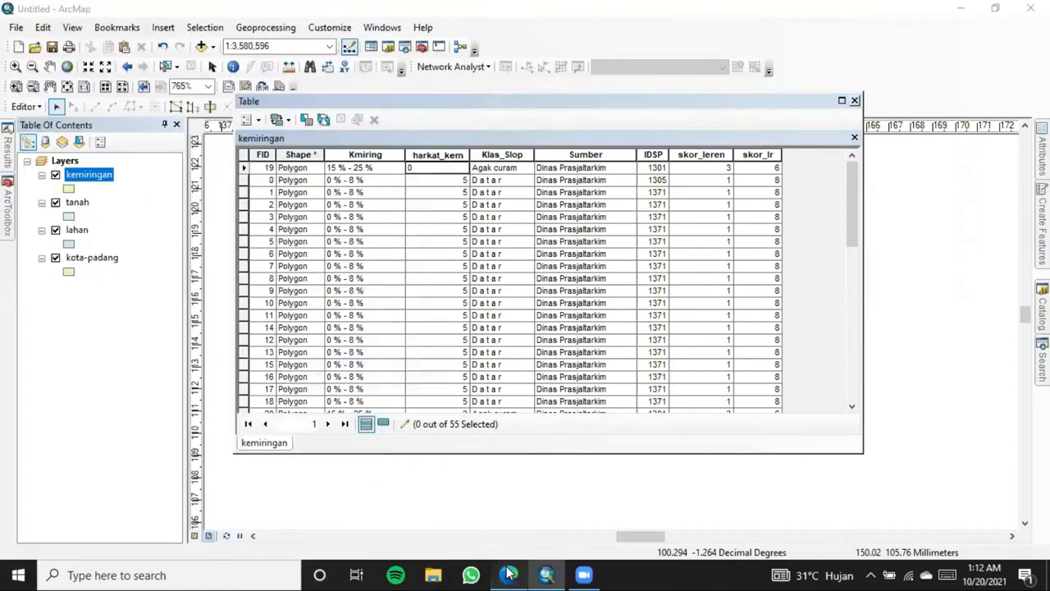
{"action": "left_click", "coordinate": [509, 575]}
{"action": "left_click", "coordinate": [445, 168]}
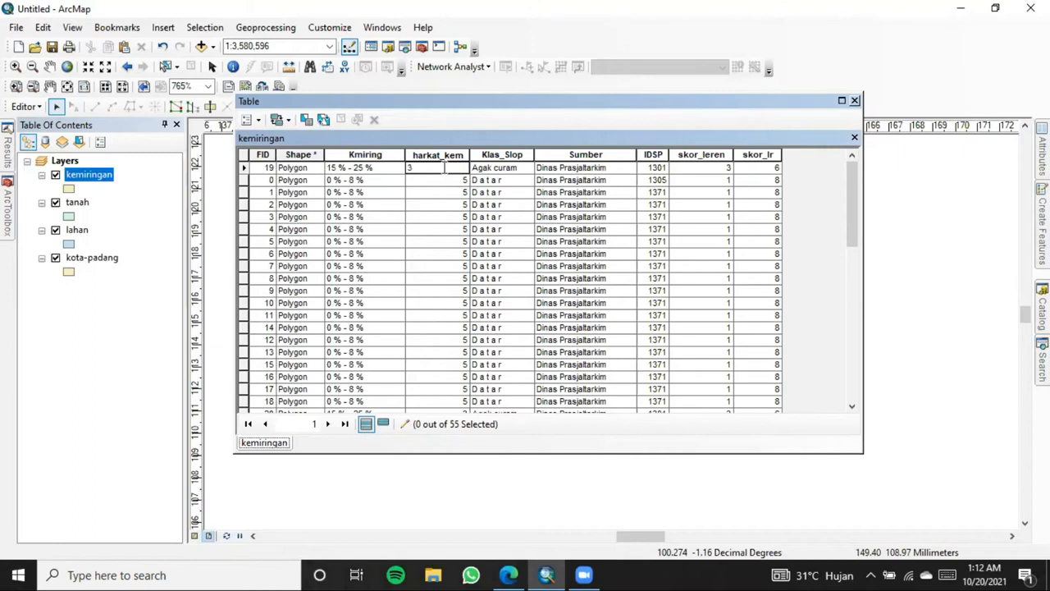
{"action": "left_click_drag", "start_coordinate": [848, 184], "coordinate": [849, 413]}
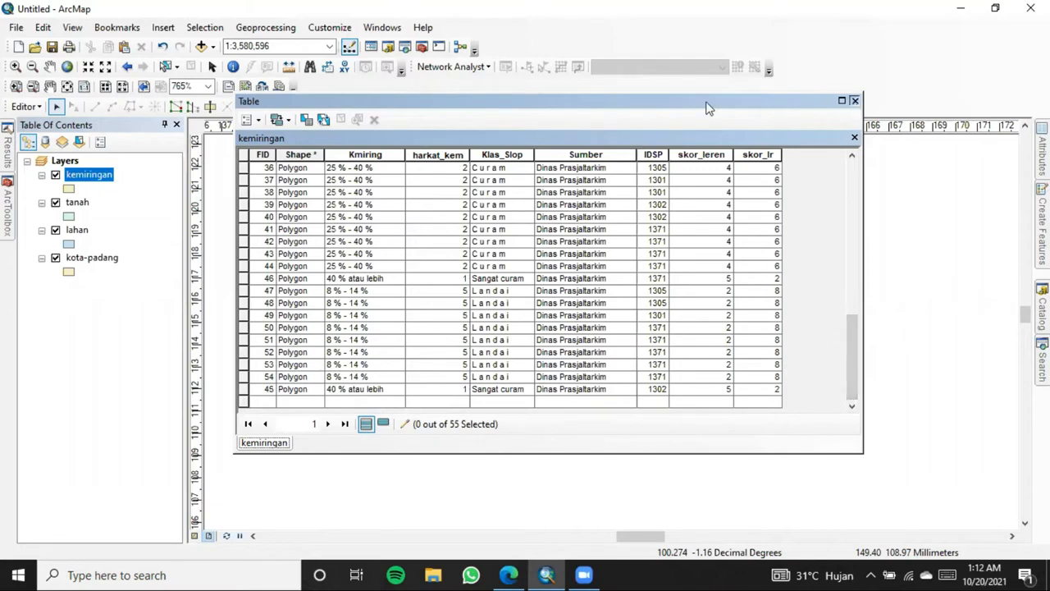
{"action": "left_click", "coordinate": [855, 101]}
Open the tanah attribute table and end the current edit session, saving the edits.
{"action": "right_click", "coordinate": [80, 205]}
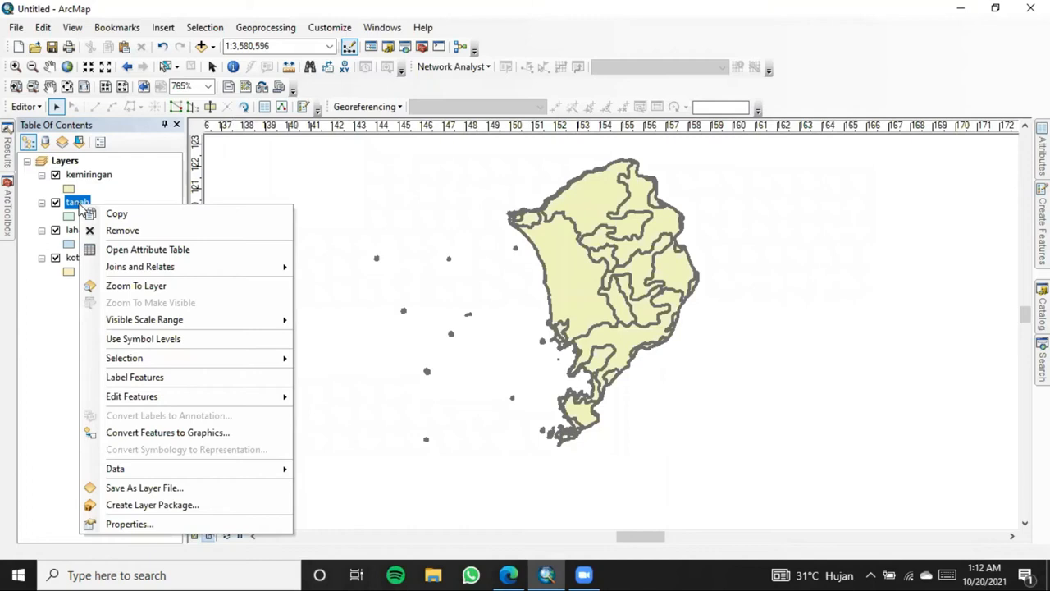
{"action": "left_click", "coordinate": [123, 253]}
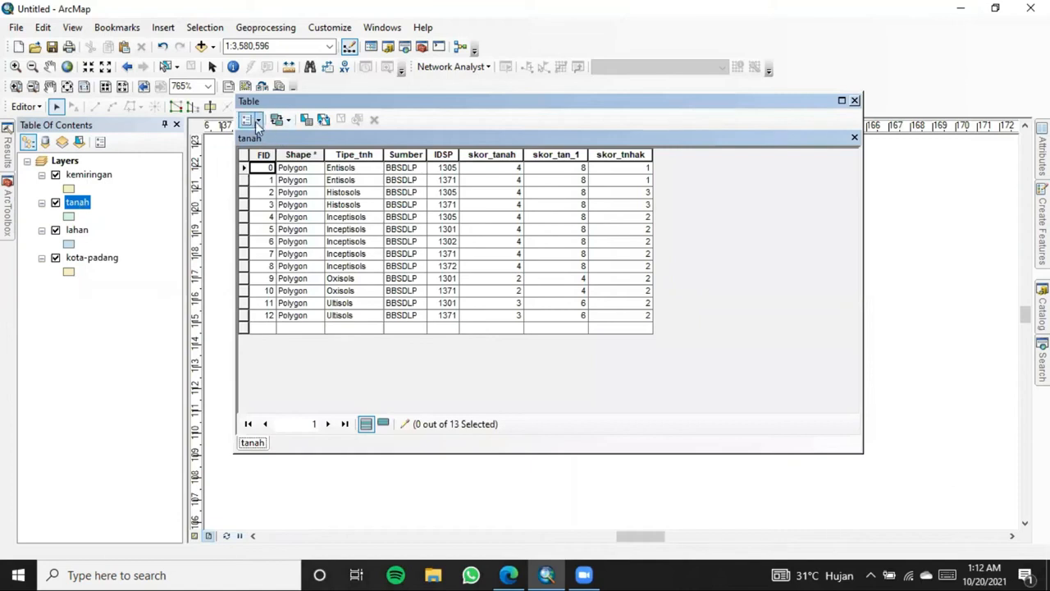
{"action": "left_click", "coordinate": [257, 120]}
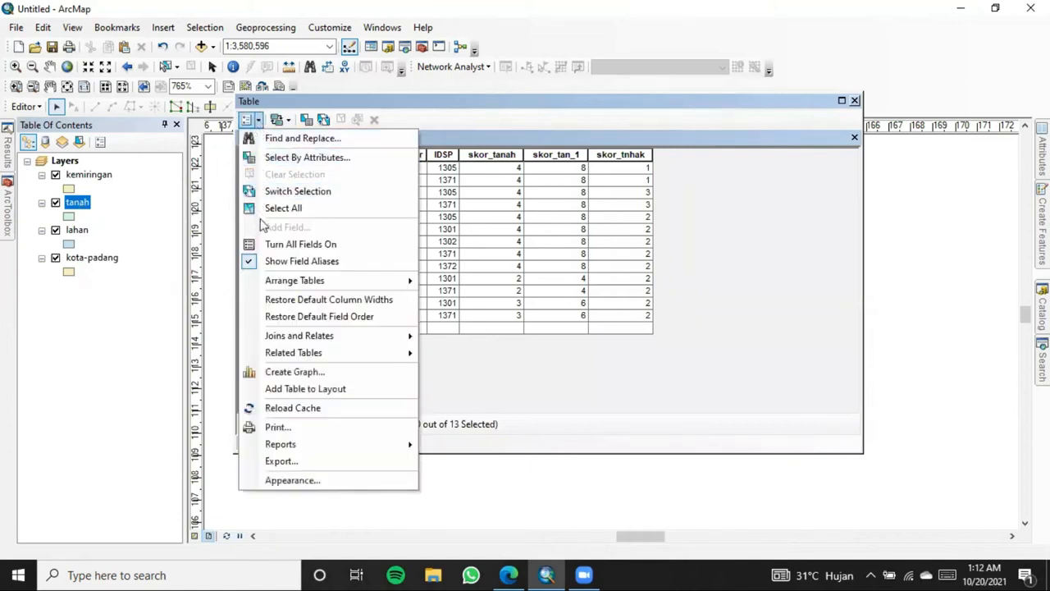
{"action": "left_click", "coordinate": [755, 353]}
{"action": "left_click", "coordinate": [24, 107]}
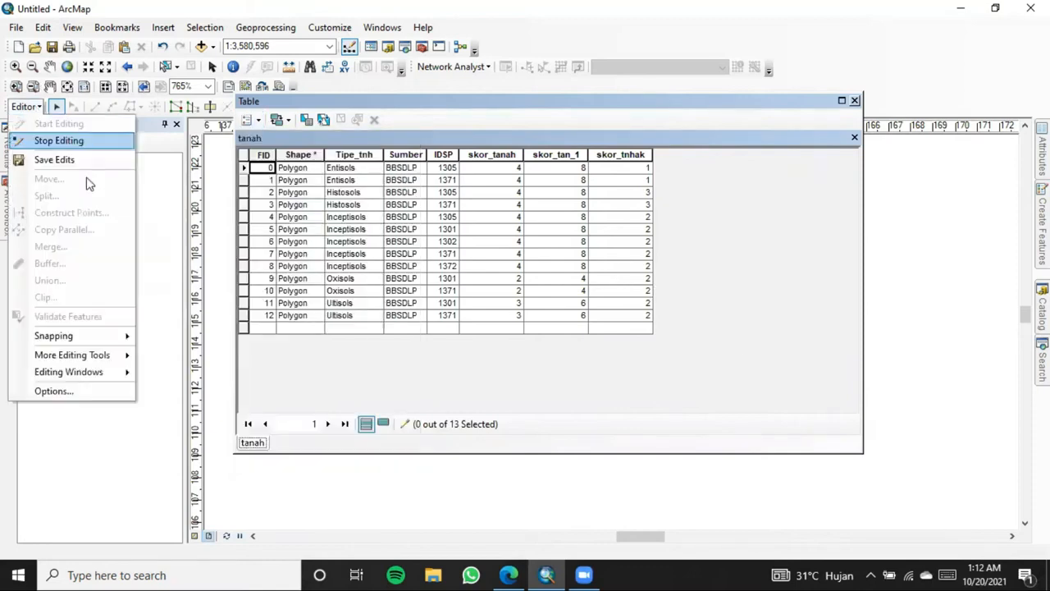
{"action": "left_click", "coordinate": [57, 142]}
{"action": "key", "text": "Return"}
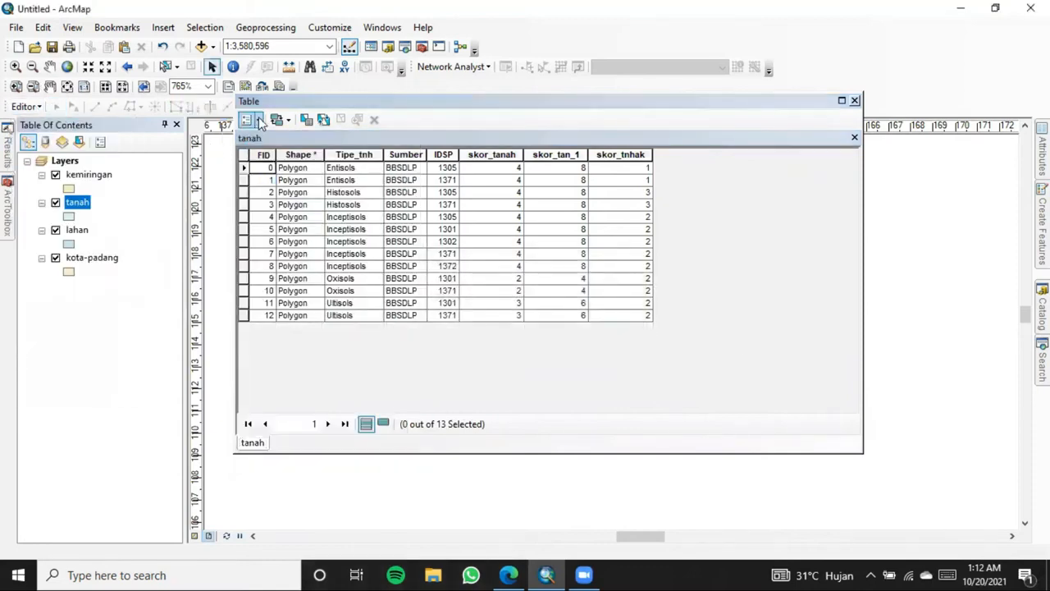
Add a short integer field named HARKAT_TANAH to the tanah table and place its column directly after Tipe_tnh.
{"action": "left_click", "coordinate": [247, 120]}
{"action": "left_click", "coordinate": [287, 224]}
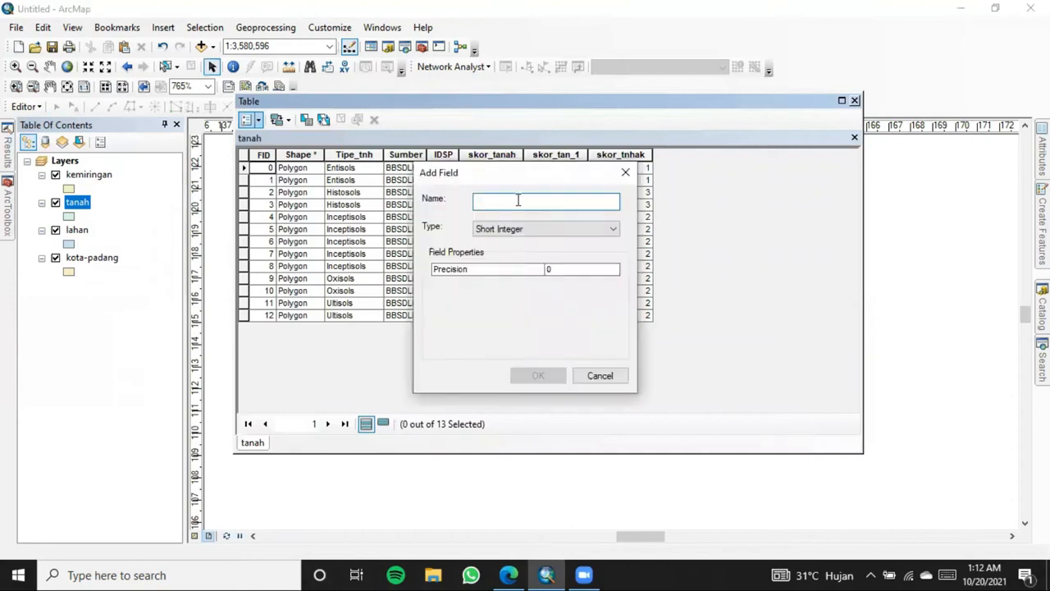
{"action": "type", "text": "h"}
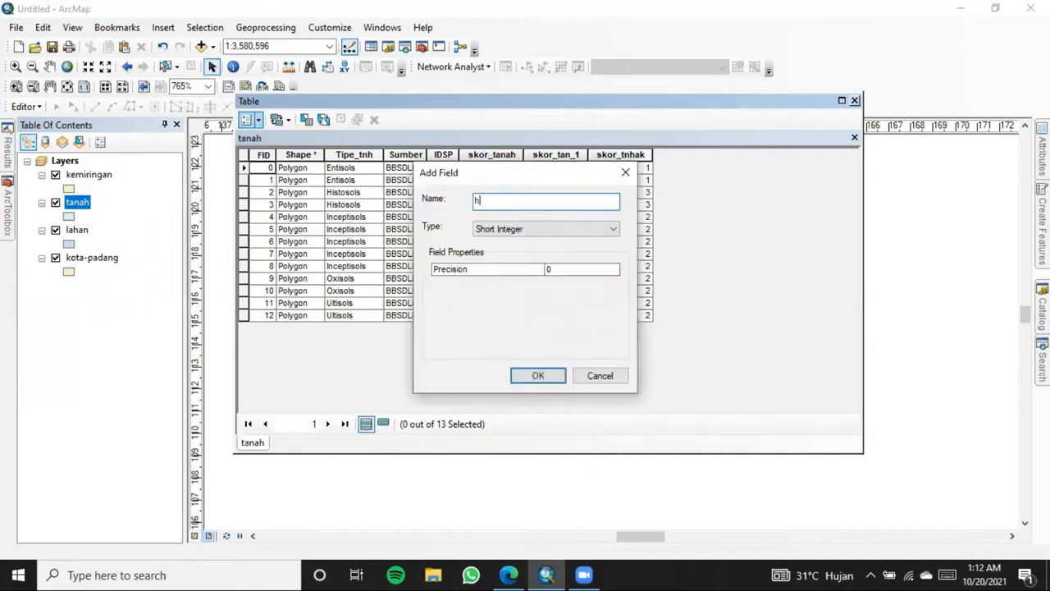
{"action": "type", "text": "ARKAT"}
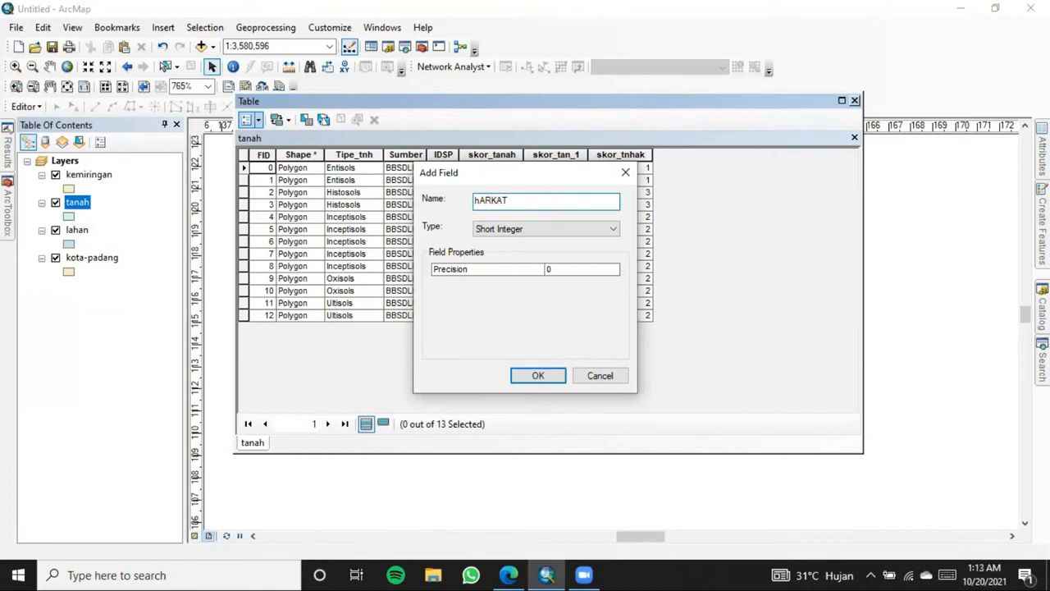
{"action": "key", "text": "BackSpace"}
{"action": "key", "text": "BackSpace"}
{"action": "key", "text": "BackSpace"}
{"action": "key", "text": "BackSpace"}
{"action": "key", "text": "BackSpace"}
{"action": "type", "text": "HARKAT_TANAH"}
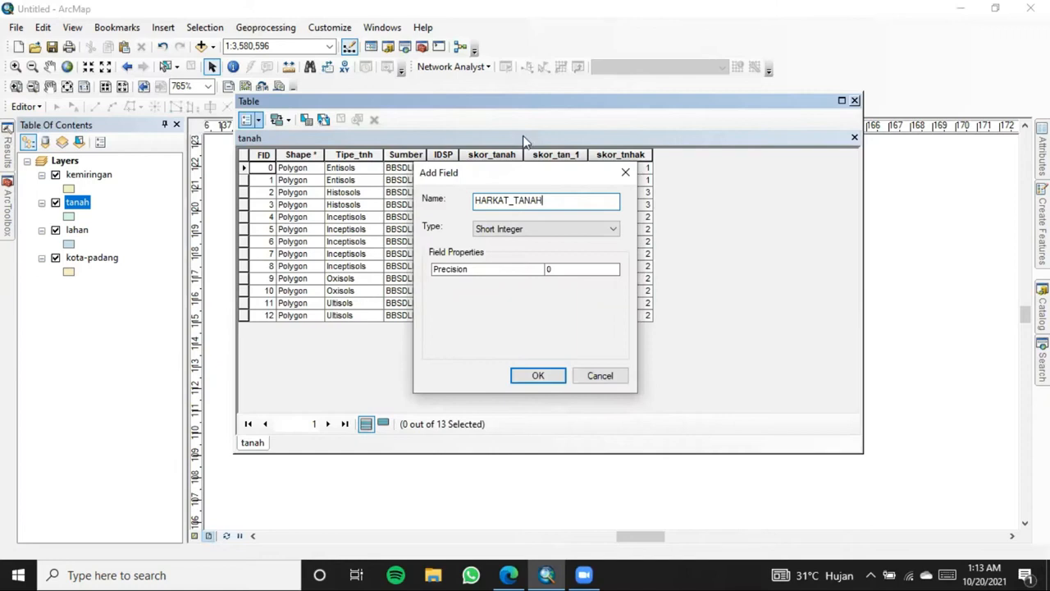
{"action": "left_click", "coordinate": [535, 374]}
{"action": "left_click", "coordinate": [590, 343]}
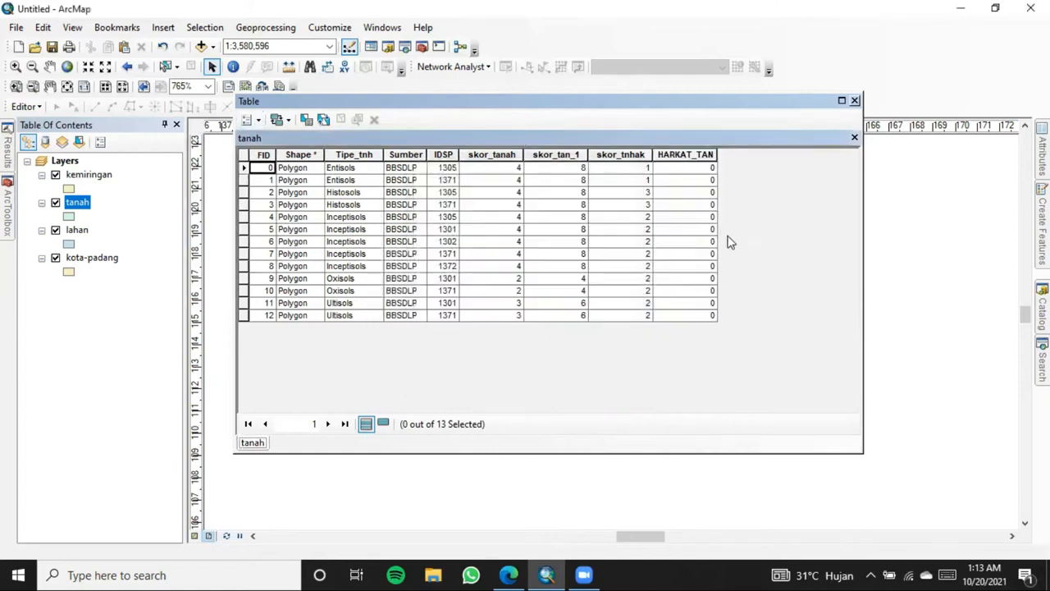
{"action": "left_click", "coordinate": [693, 155]}
{"action": "left_click_drag", "start_coordinate": [661, 159], "coordinate": [403, 157]}
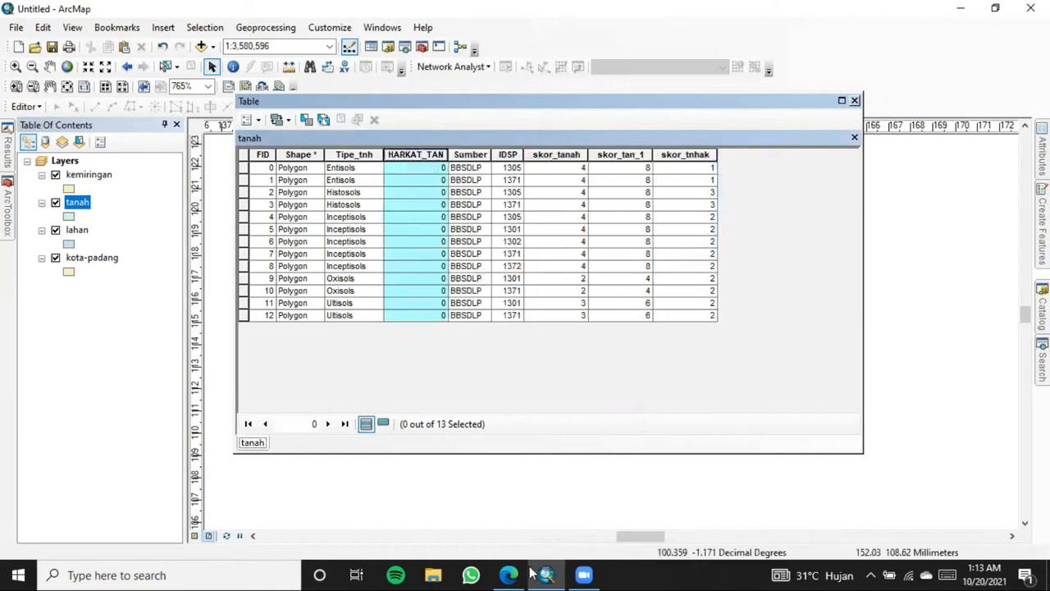
Switch to the PDF in the browser and find the Jenis Tanah score table on page 5.
{"action": "left_click", "coordinate": [961, 7]}
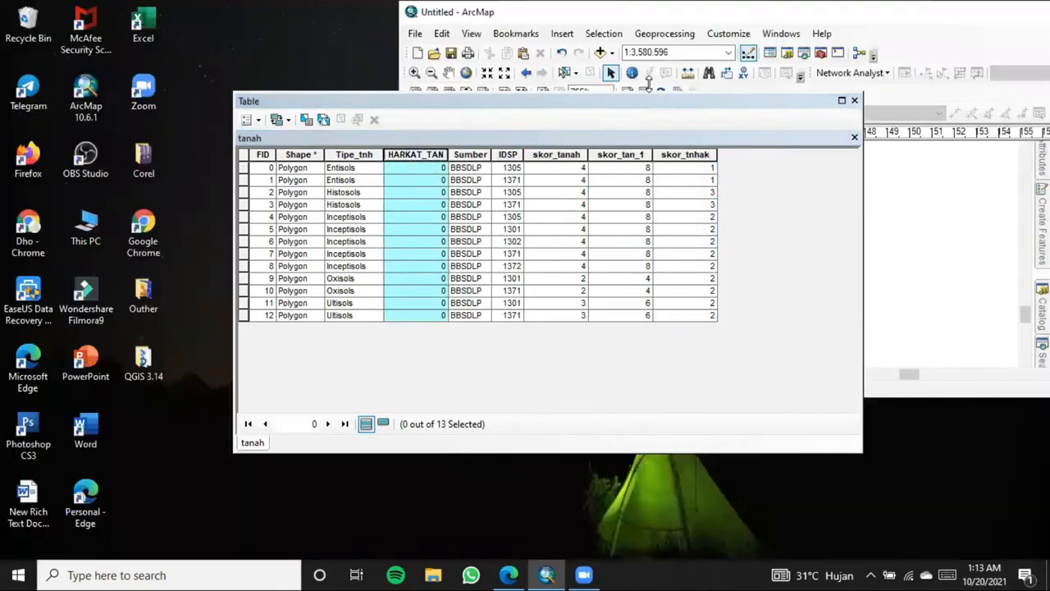
{"action": "left_click", "coordinate": [509, 575]}
{"action": "scroll", "coordinate": [310, 373], "scroll_direction": "down", "scroll_amount": 1}
{"action": "scroll", "coordinate": [311, 373], "scroll_direction": "down", "scroll_amount": 15}
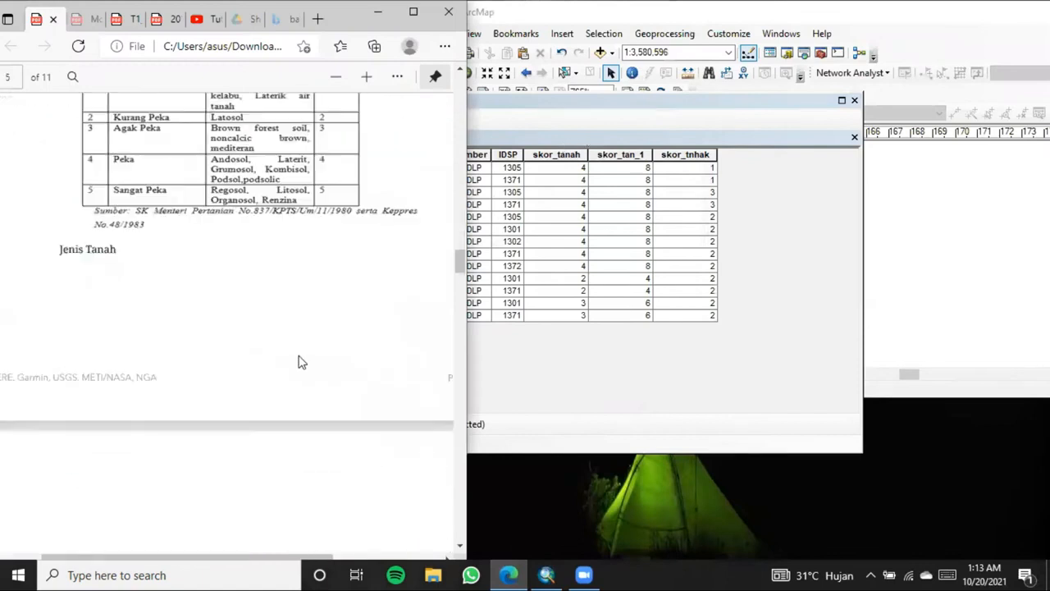
{"action": "scroll", "coordinate": [312, 357], "scroll_direction": "down", "scroll_amount": 8}
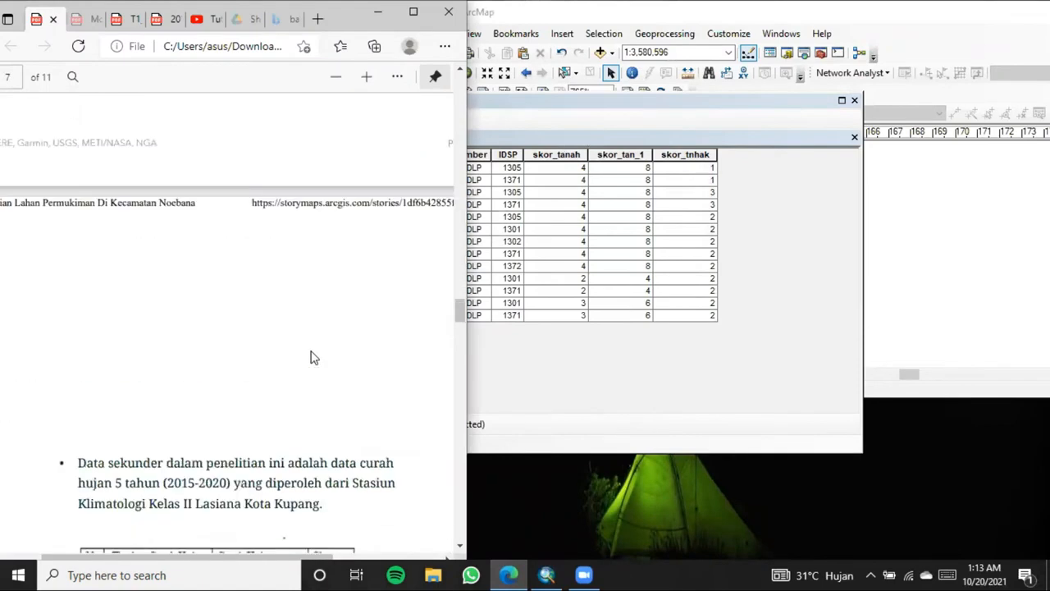
{"action": "scroll", "coordinate": [320, 351], "scroll_direction": "down", "scroll_amount": 5}
{"action": "scroll", "coordinate": [331, 344], "scroll_direction": "up", "scroll_amount": 15}
{"action": "scroll", "coordinate": [336, 340], "scroll_direction": "down", "scroll_amount": 4}
{"action": "scroll", "coordinate": [338, 341], "scroll_direction": "up", "scroll_amount": 5}
{"action": "scroll", "coordinate": [340, 340], "scroll_direction": "down", "scroll_amount": 3}
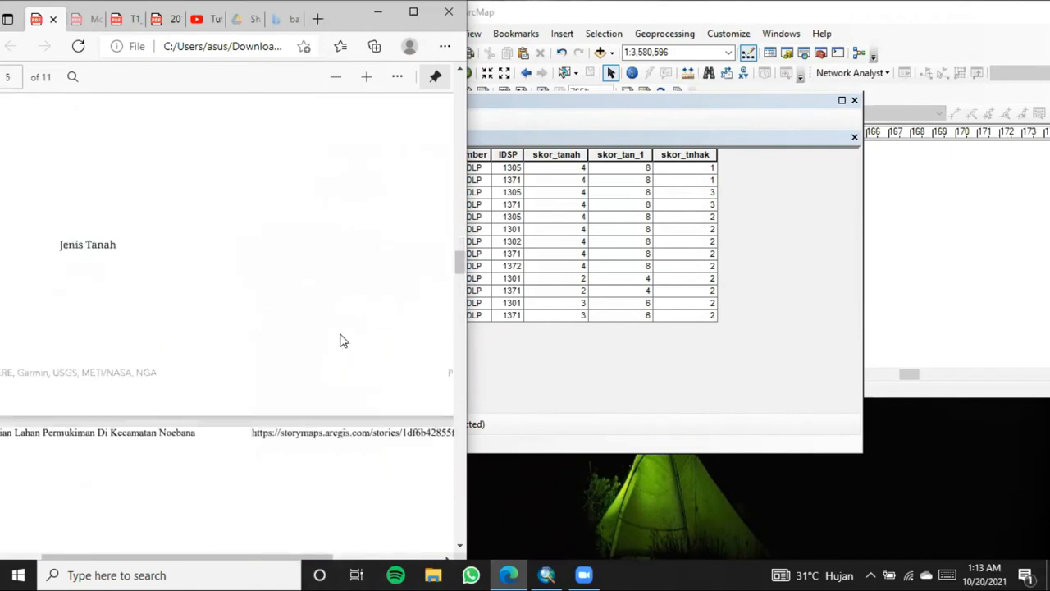
{"action": "scroll", "coordinate": [340, 341], "scroll_direction": "up", "scroll_amount": 2}
Place the tanah attribute table beside the PDF score table and start an edit session.
{"action": "left_click", "coordinate": [621, 267]}
{"action": "left_click_drag", "start_coordinate": [735, 107], "coordinate": [847, 107]}
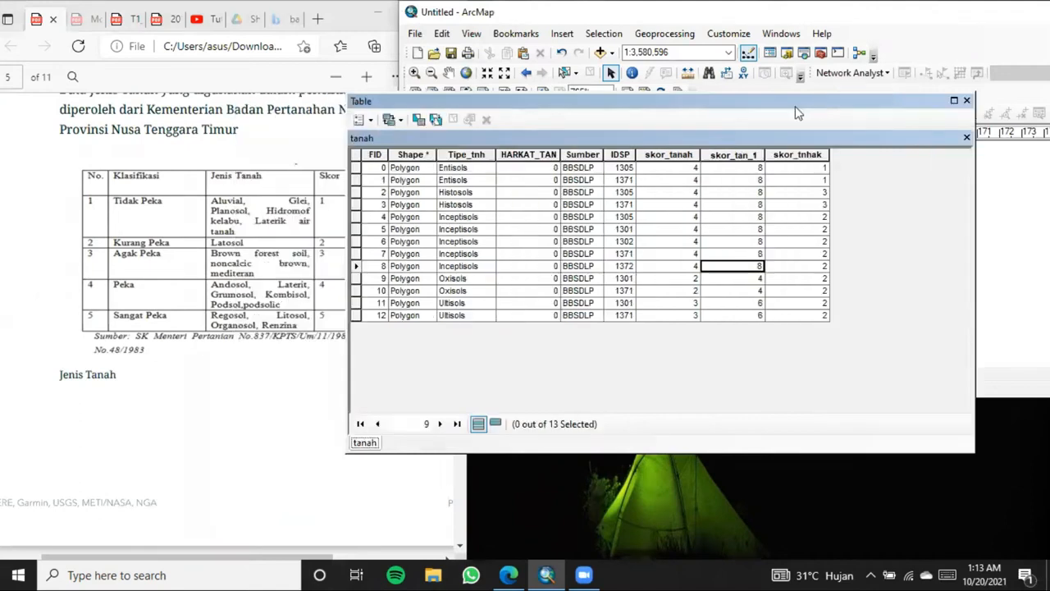
{"action": "left_click", "coordinate": [530, 170]}
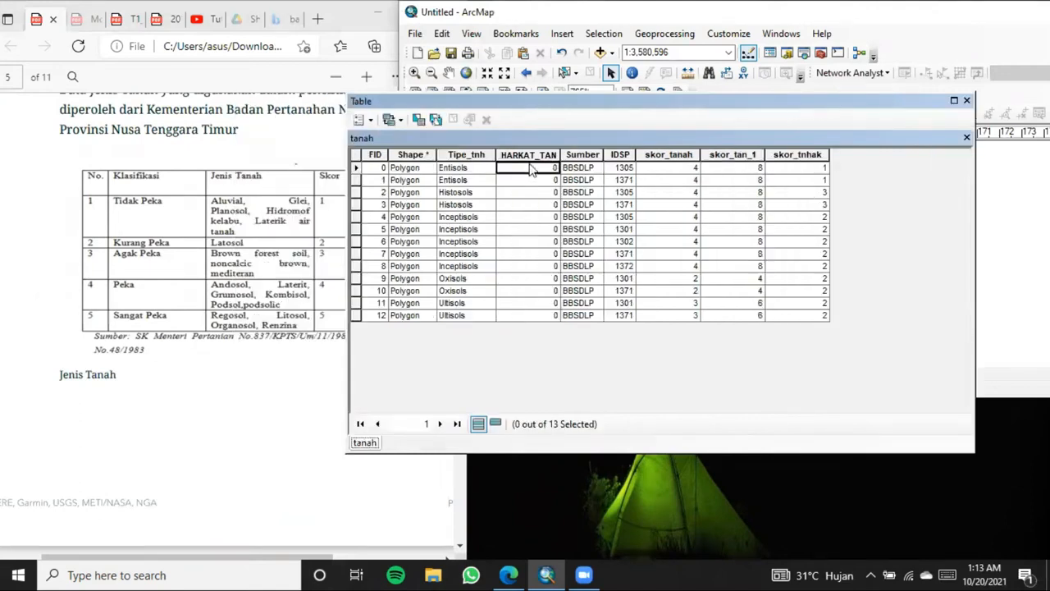
{"action": "key", "text": "Down"}
{"action": "key", "text": "Down"}
{"action": "left_click_drag", "start_coordinate": [443, 102], "coordinate": [539, 123]}
{"action": "left_click", "coordinate": [426, 114]}
{"action": "left_click", "coordinate": [448, 132]}
Set HARKAT_TAN to 4 for the Entisols, Histosols and Inceptisols rows, FID 0 to 8.
{"action": "left_click", "coordinate": [636, 188]}
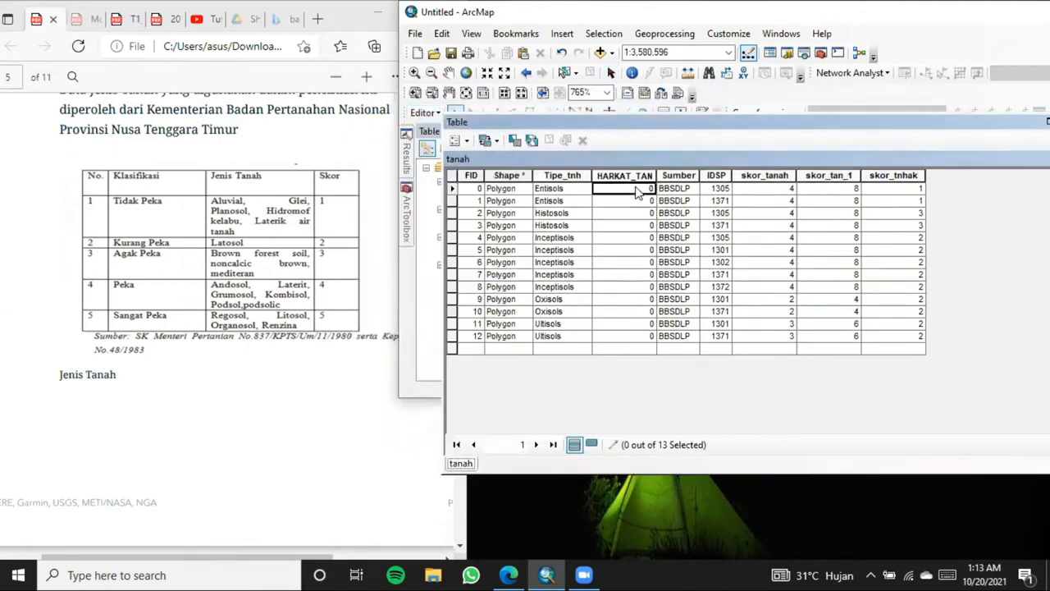
{"action": "type", "text": "4"}
{"action": "key", "text": "Return"}
{"action": "key", "text": "4"}
{"action": "key", "text": "Return"}
{"action": "key", "text": "4"}
{"action": "key", "text": "Return"}
{"action": "key", "text": "4"}
{"action": "key", "text": "Return"}
{"action": "key", "text": "4"}
{"action": "key", "text": "Return"}
{"action": "key", "text": "4"}
{"action": "key", "text": "Return"}
{"action": "key", "text": "4"}
{"action": "key", "text": "Return"}
{"action": "type", "text": "4"}
{"action": "key", "text": "Return"}
{"action": "type", "text": "4"}
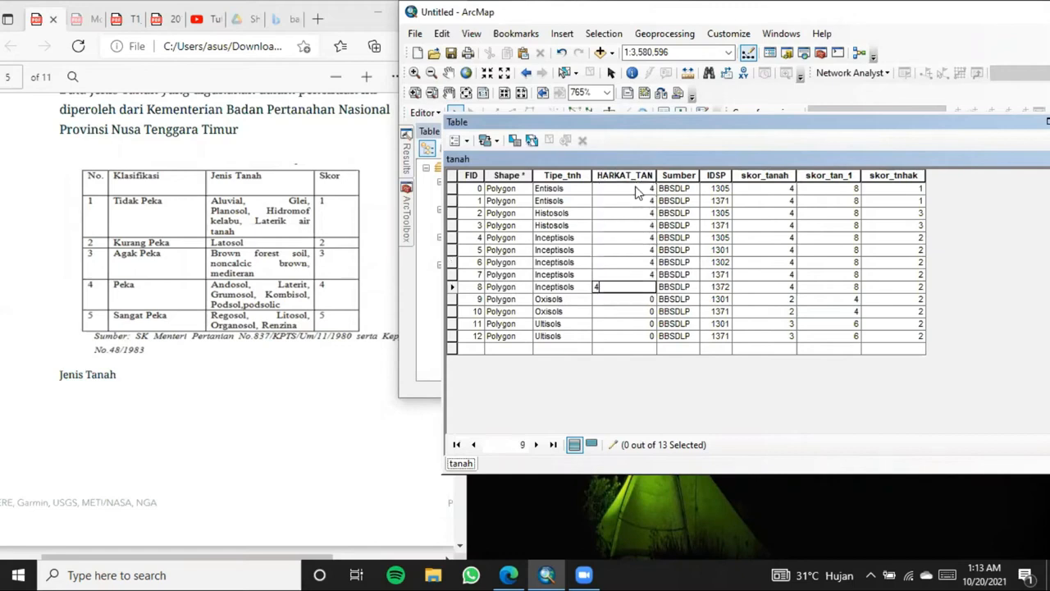
{"action": "key", "text": "Return"}
Set HARKAT_TAN to 2 for the Oxisols rows, FID 9 and 10, and to 3 for the Ultisols rows, FID 11 and 12.
{"action": "type", "text": "2"}
{"action": "key", "text": "Return"}
{"action": "type", "text": "2"}
{"action": "key", "text": "Return"}
{"action": "type", "text": "3"}
{"action": "key", "text": "Return"}
{"action": "type", "text": "3"}
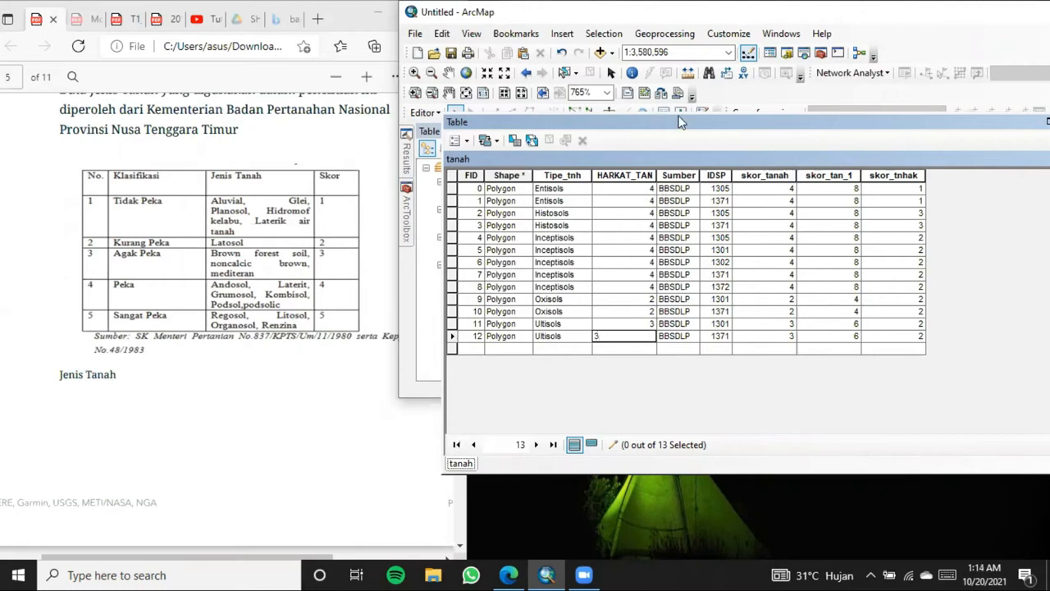
Maximize ArcMap, stop editing with the tanah edits saved, and close the tanah attribute table.
{"action": "left_click_drag", "start_coordinate": [653, 115], "coordinate": [470, 77]}
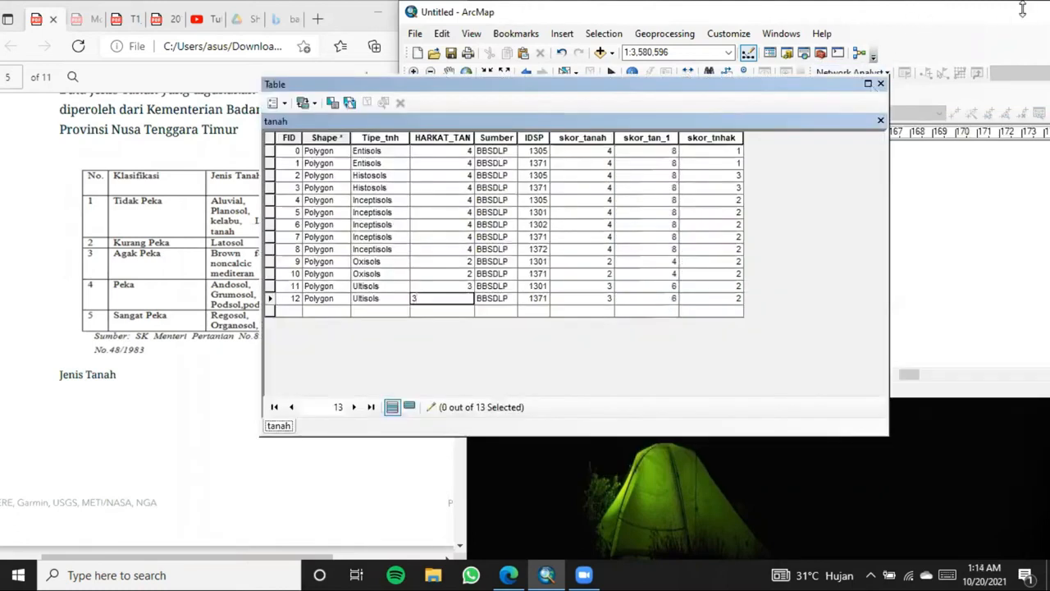
{"action": "double_click", "coordinate": [942, 7]}
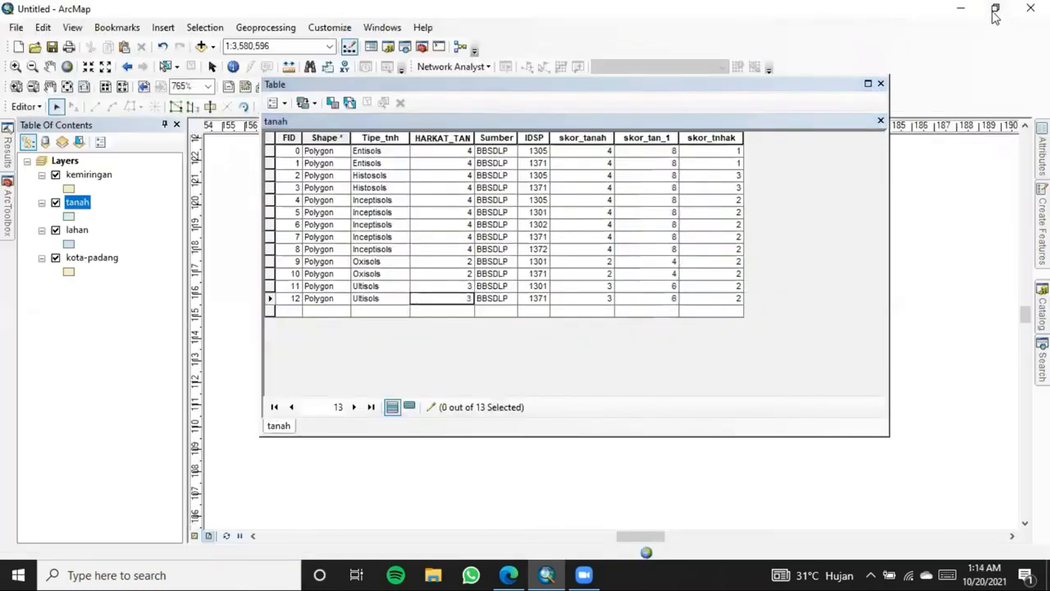
{"action": "left_click", "coordinate": [26, 106]}
{"action": "left_click", "coordinate": [49, 143]}
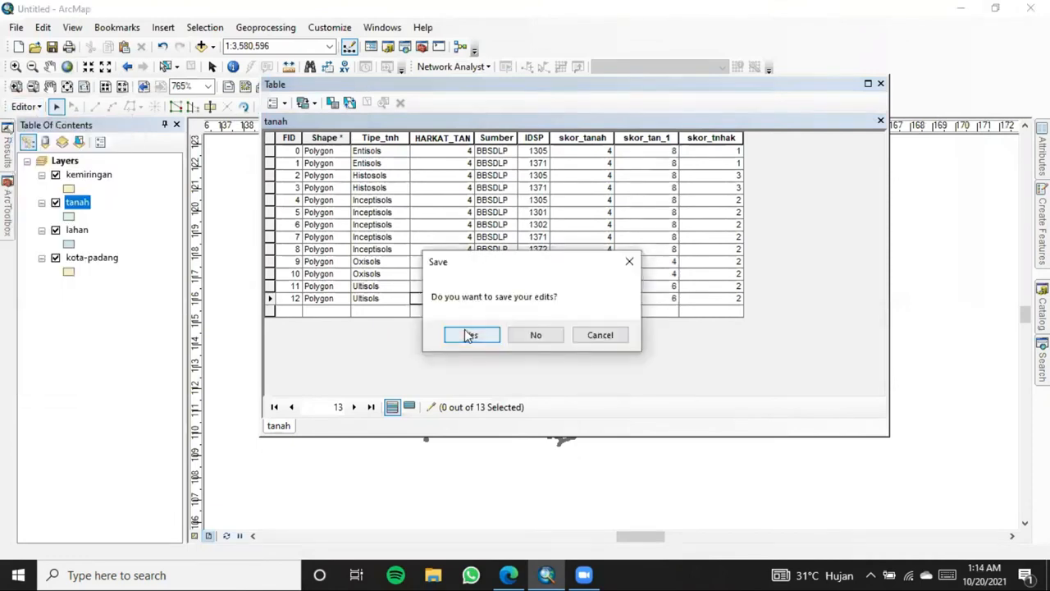
{"action": "left_click", "coordinate": [468, 332]}
{"action": "left_click", "coordinate": [881, 84]}
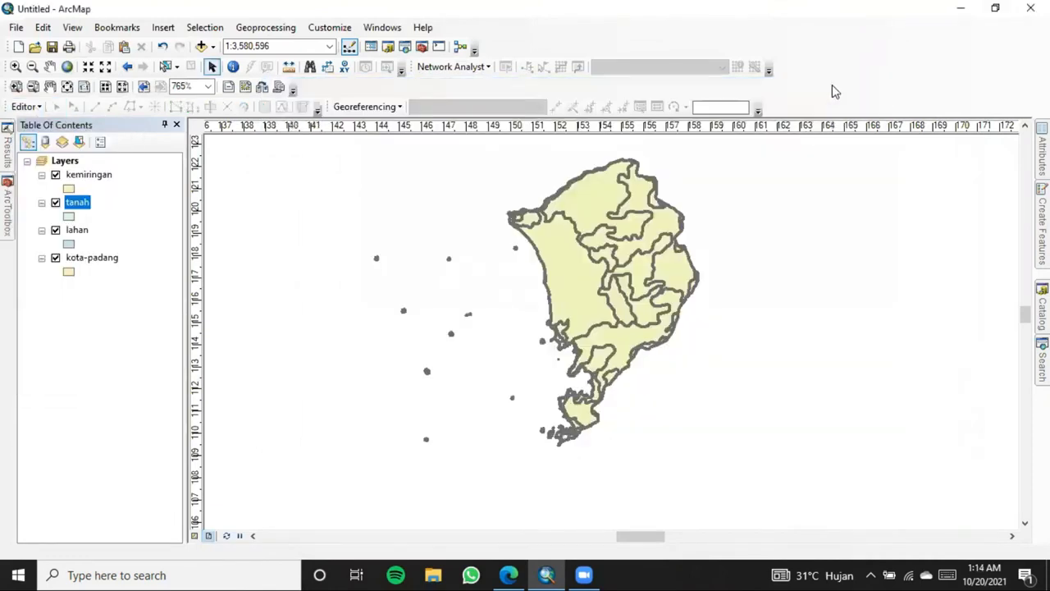
Open the attribute table of the lahan layer to look through its records.
{"action": "right_click", "coordinate": [80, 229]}
{"action": "left_click", "coordinate": [113, 271]}
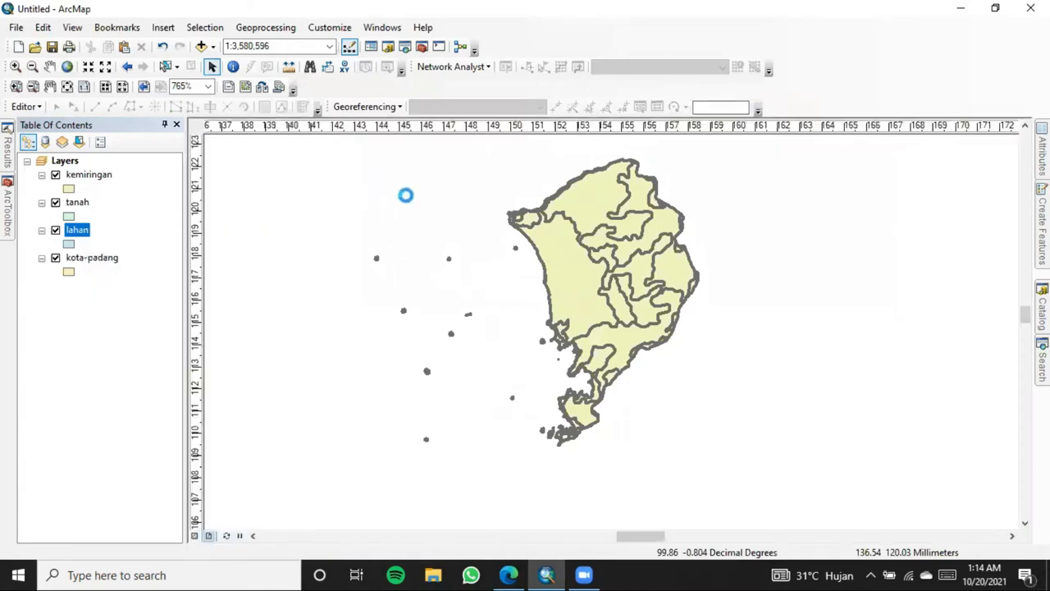
{"action": "scroll", "coordinate": [760, 251], "scroll_direction": "down", "scroll_amount": 12}
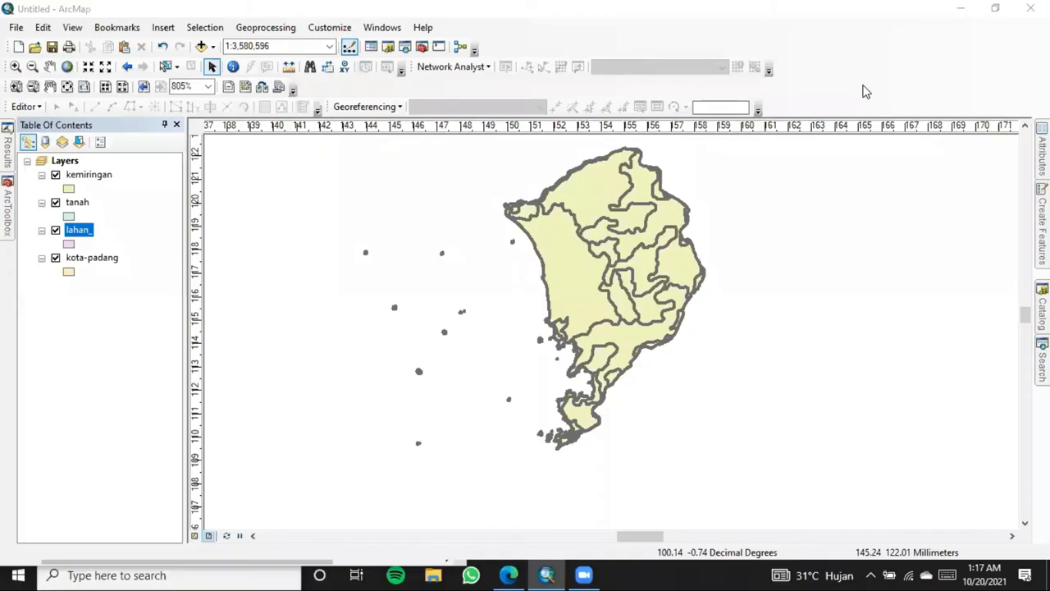
Open the lahan_ attribute table, review its land use rows and dismiss the Add Data dialog.
{"action": "right_click", "coordinate": [74, 231]}
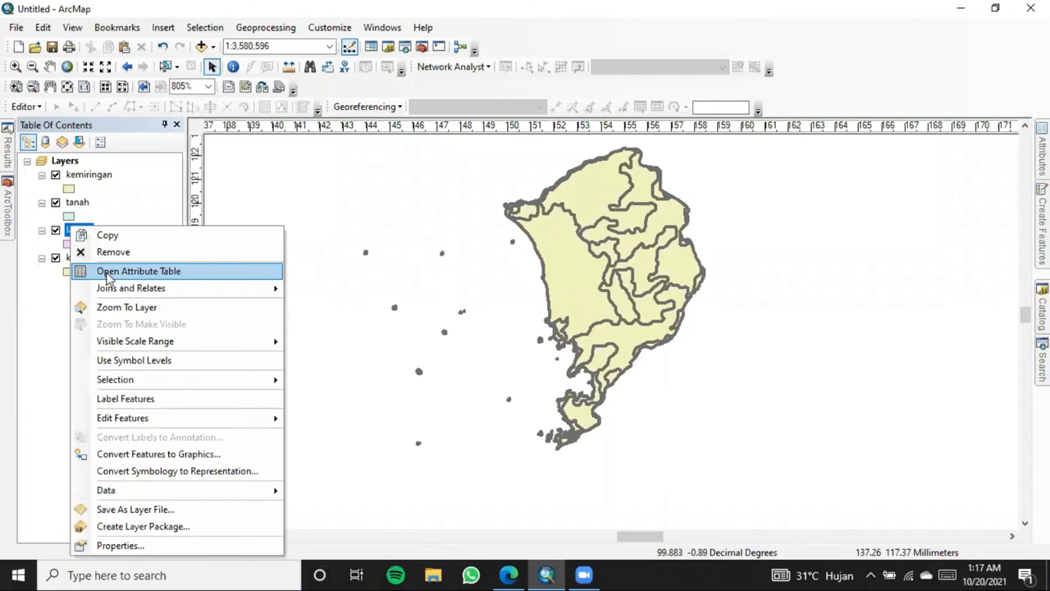
{"action": "left_click", "coordinate": [106, 271]}
{"action": "scroll", "coordinate": [589, 240], "scroll_direction": "down", "scroll_amount": 8}
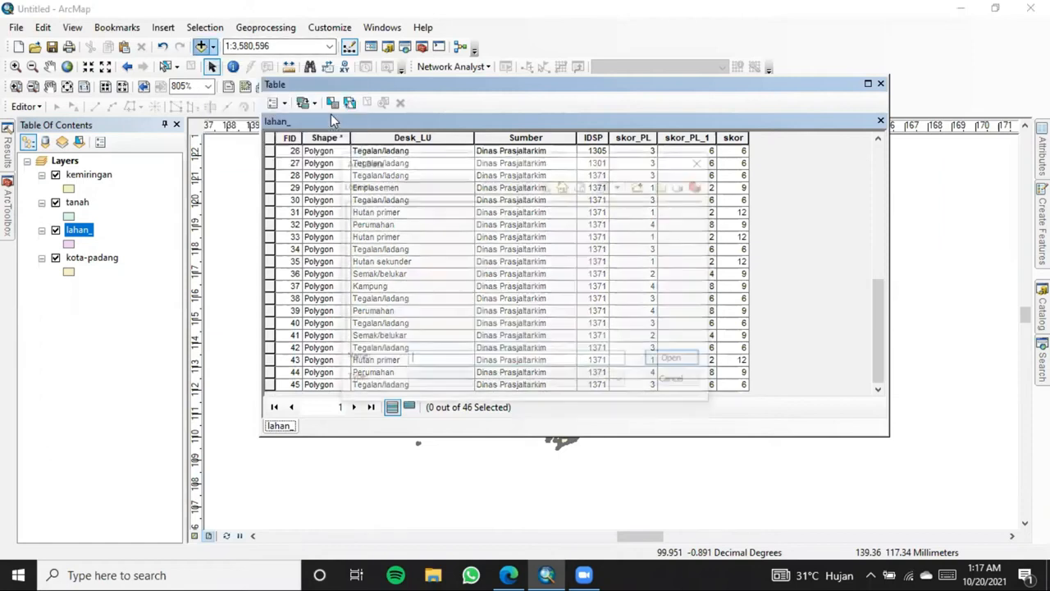
{"action": "left_click", "coordinate": [703, 165]}
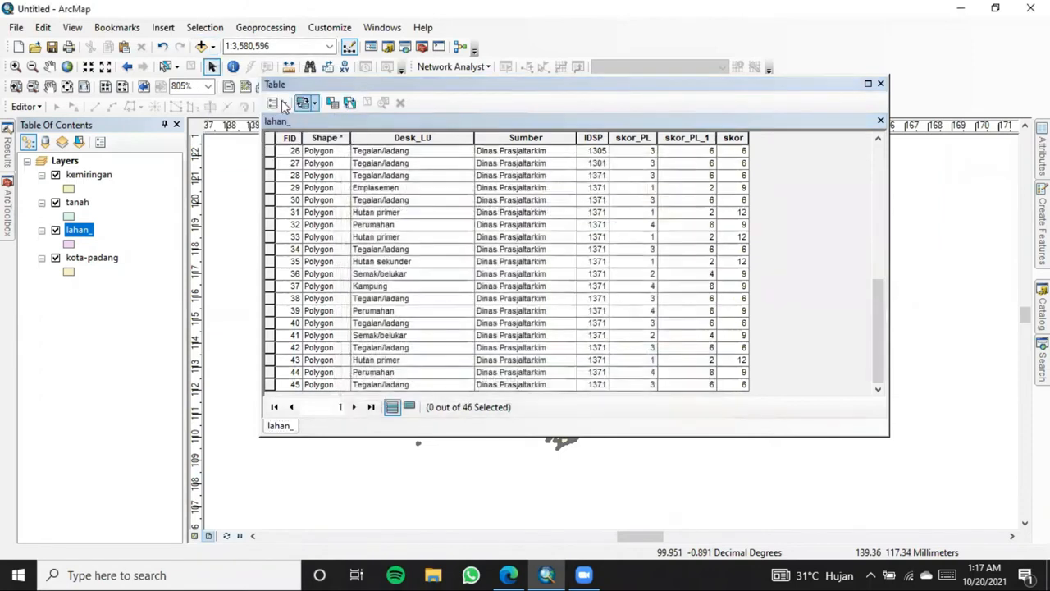
Add a short integer field named harkat_lhn to the lahan_ table and place its column directly after Desk_LU.
{"action": "left_click", "coordinate": [274, 103]}
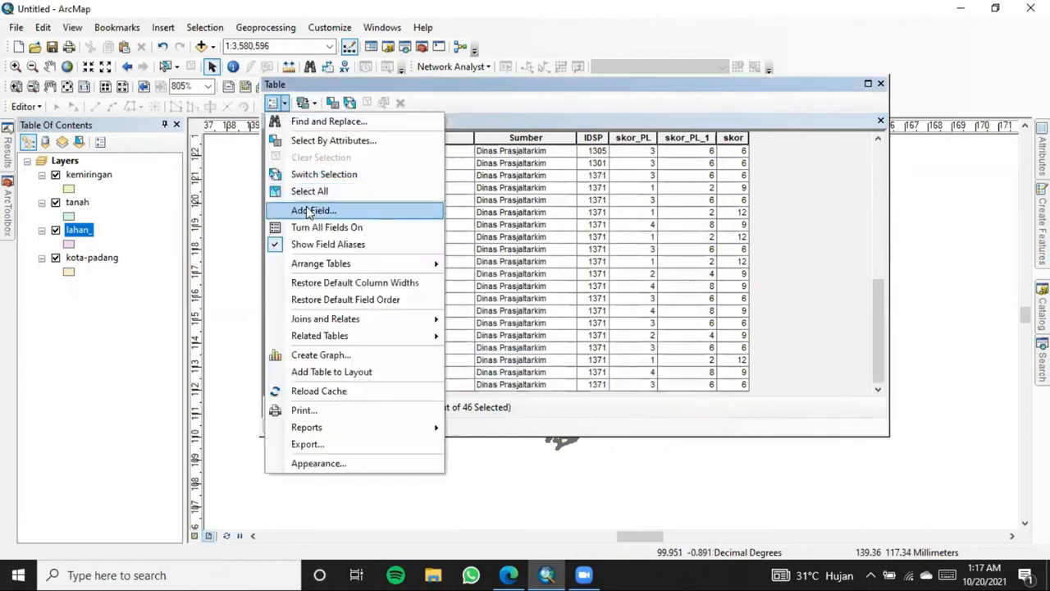
{"action": "left_click", "coordinate": [309, 210]}
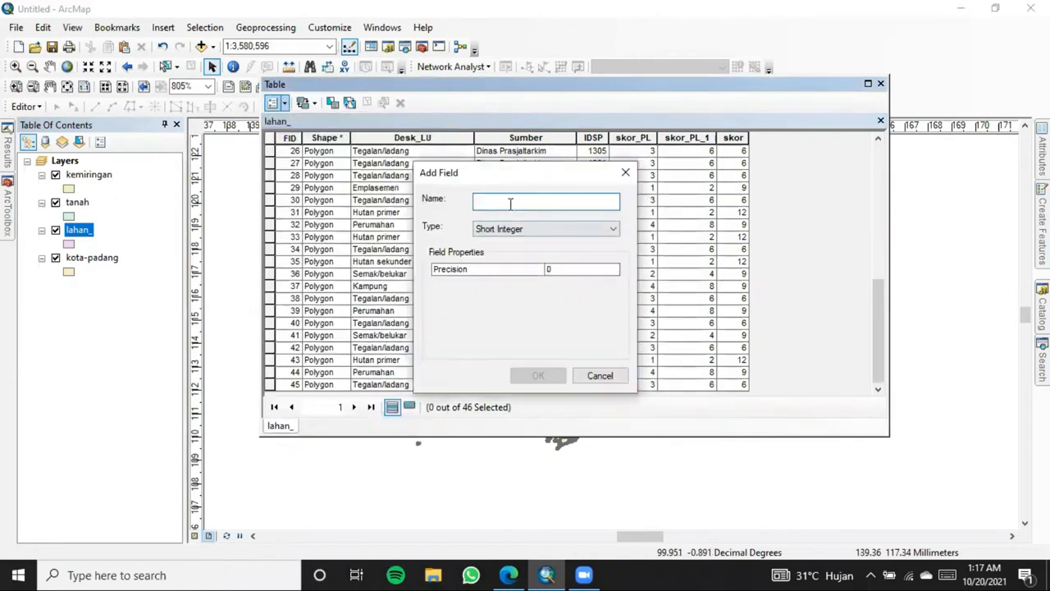
{"action": "type", "text": "harkat_lhn"}
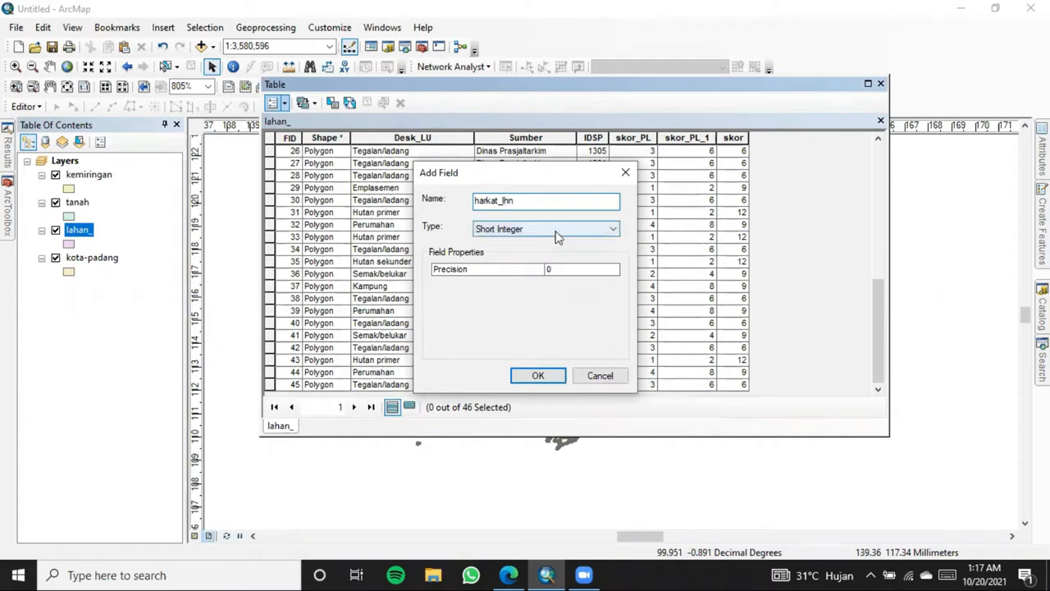
{"action": "left_click", "coordinate": [537, 376]}
{"action": "left_click", "coordinate": [786, 138]}
{"action": "left_click_drag", "start_coordinate": [786, 138], "coordinate": [503, 140]}
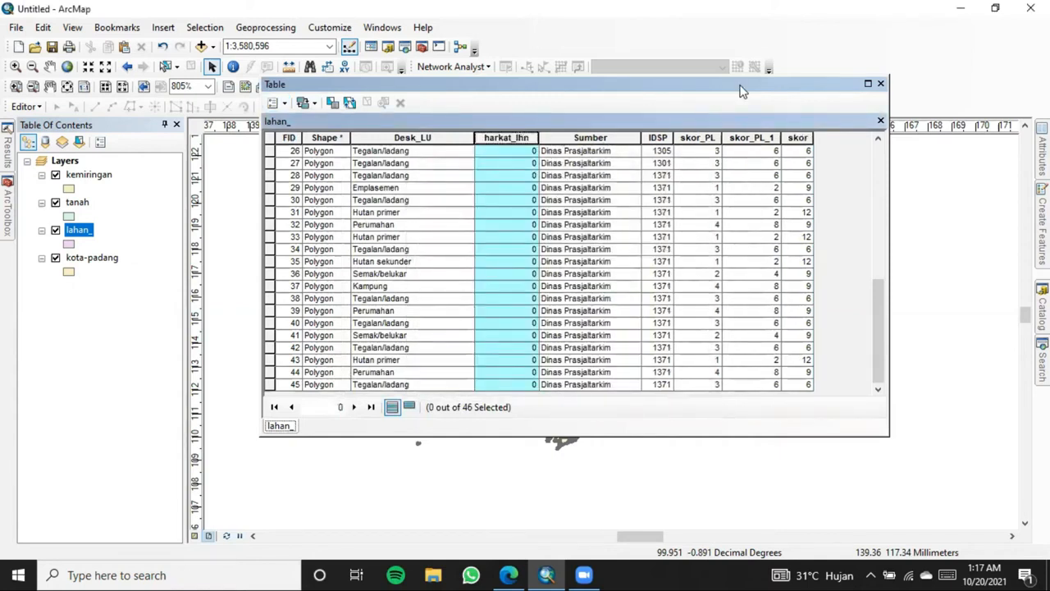
Restore the ArcMap window, move the lahan_ table aside and bring the PDF's Penggunaan Lahan score table to the front.
{"action": "left_click", "coordinate": [996, 9]}
{"action": "left_click_drag", "start_coordinate": [677, 87], "coordinate": [757, 86]}
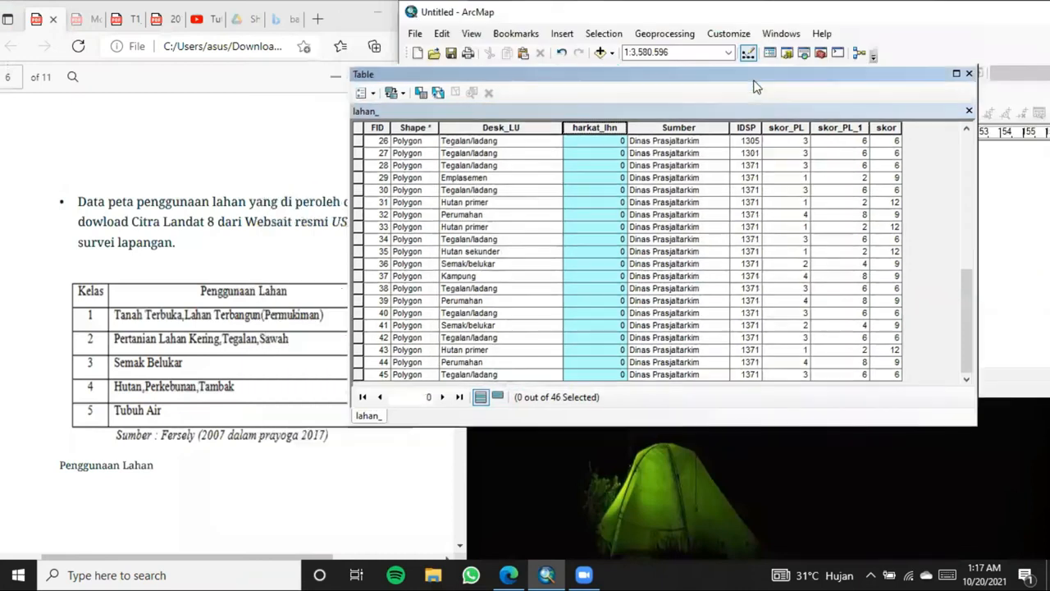
{"action": "left_click", "coordinate": [216, 184]}
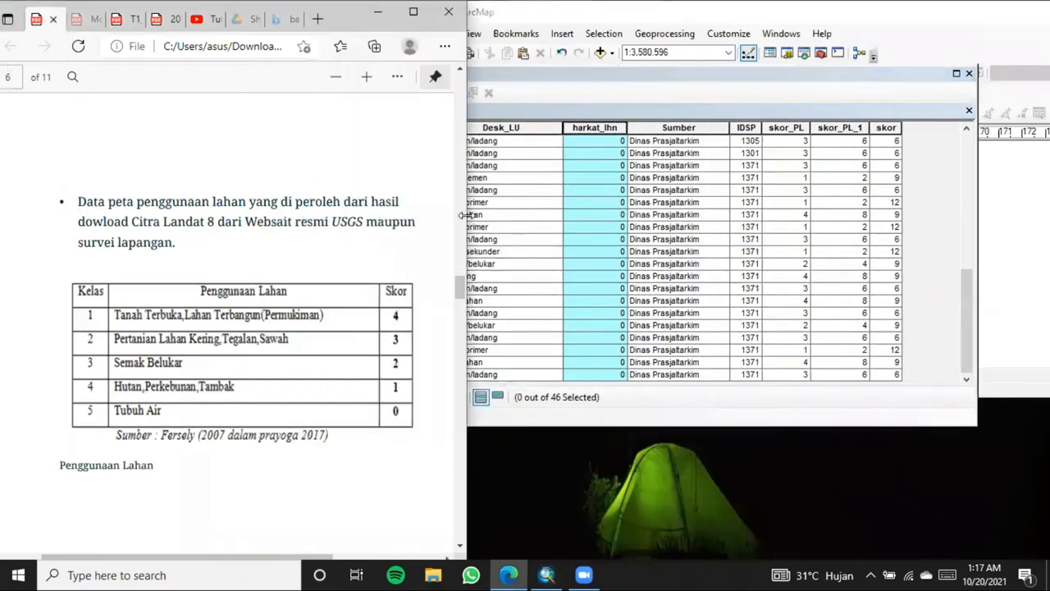
Arrange the ArcMap window and lahan_ table beside the PDF score table and go to the table's first records.
{"action": "left_click_drag", "start_coordinate": [464, 215], "coordinate": [422, 215]}
{"action": "left_click_drag", "start_coordinate": [678, 72], "coordinate": [745, 79]}
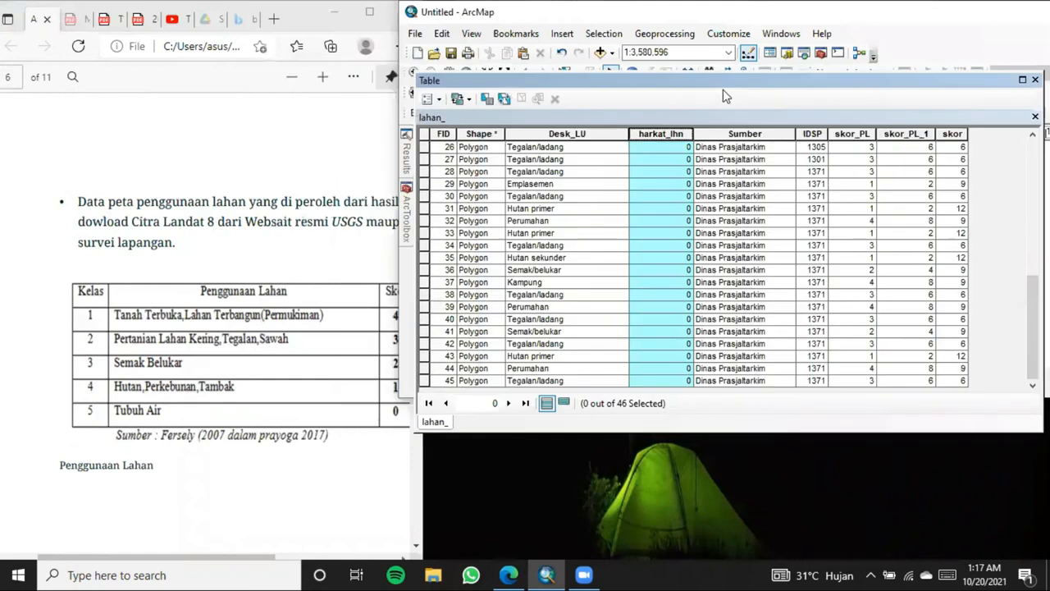
{"action": "left_click", "coordinate": [659, 147]}
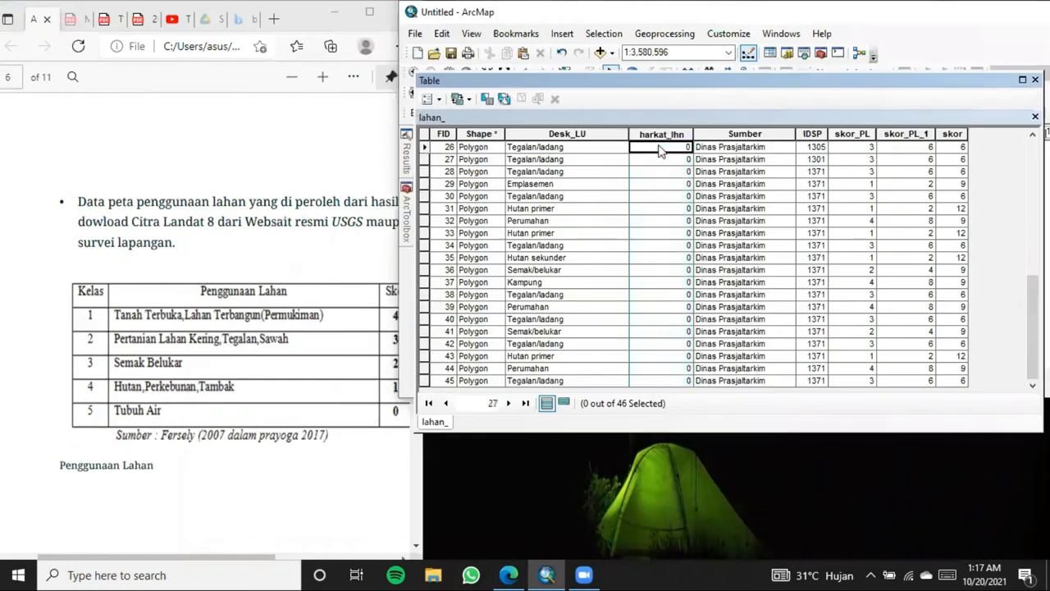
{"action": "scroll", "coordinate": [659, 148], "scroll_direction": "up", "scroll_amount": 9}
{"action": "left_click", "coordinate": [644, 148]}
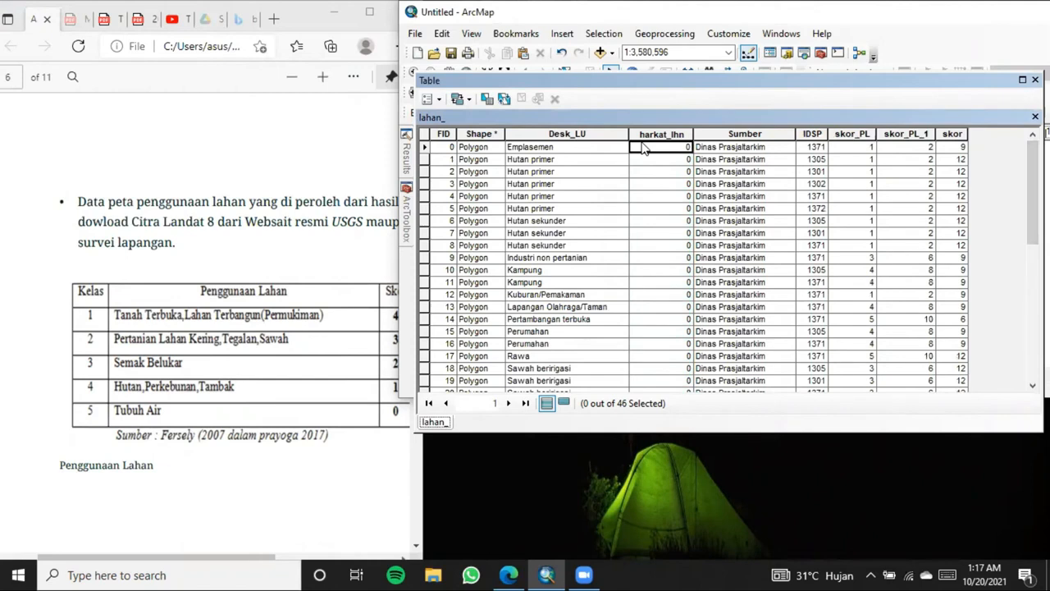
{"action": "key", "text": "Down"}
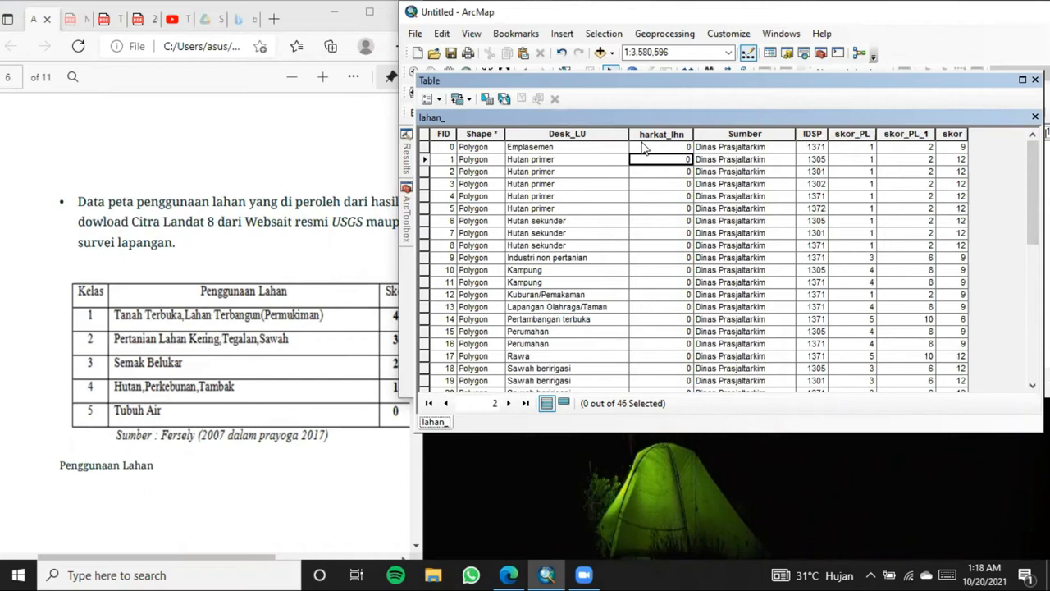
{"action": "key", "text": "Down"}
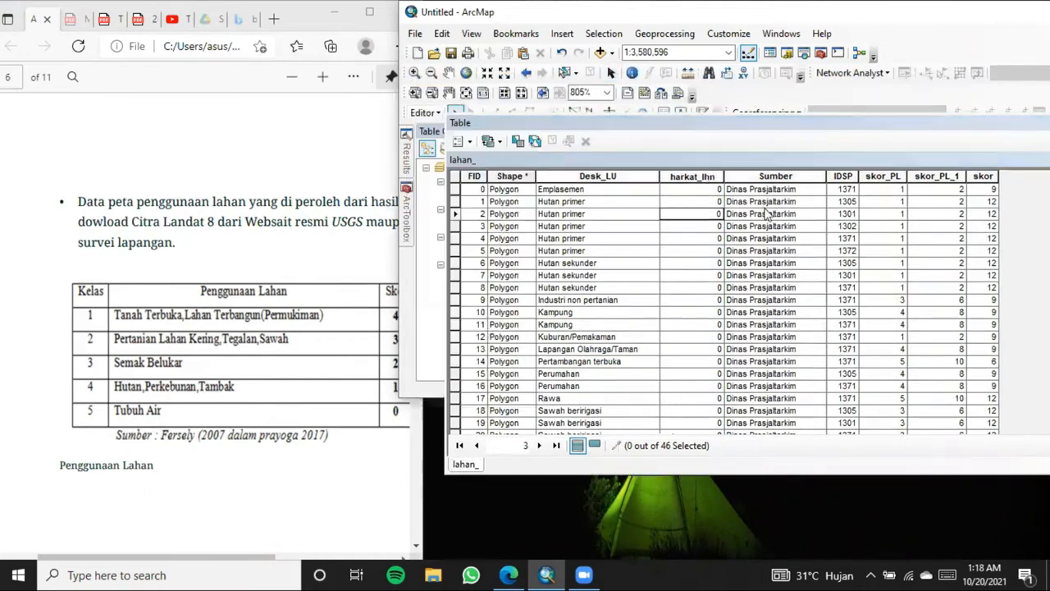
Enter harkat_lhn 4 for the first Emplasemen record and 1 for the Hutan primer and Hutan sekunder records, FID 1 to 8.
{"action": "left_click", "coordinate": [714, 190]}
{"action": "type", "text": "1"}
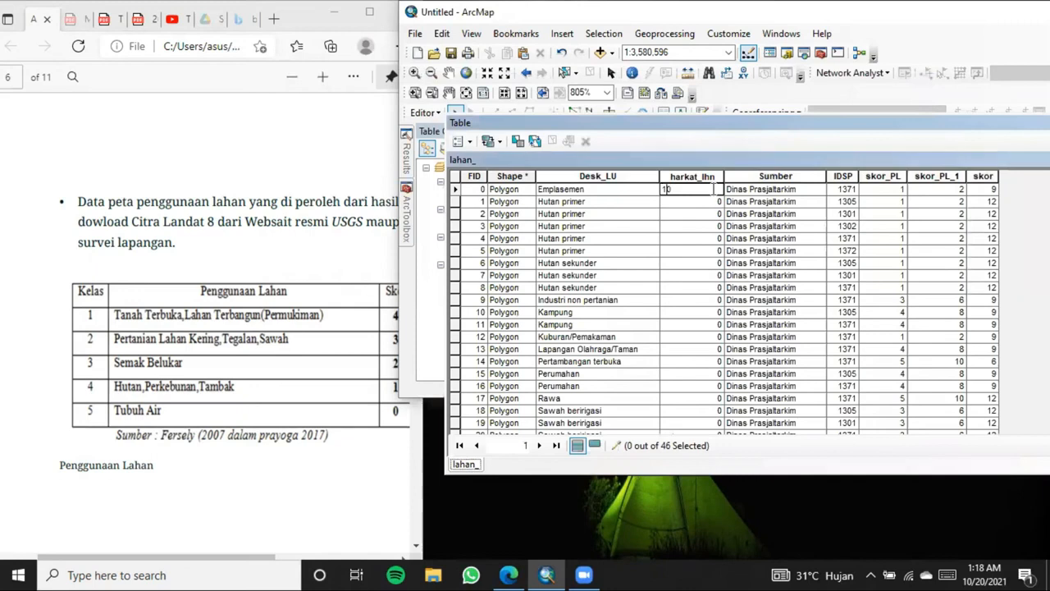
{"action": "key", "text": "BackSpace"}
{"action": "key", "text": "BackSpace"}
{"action": "type", "text": "4"}
{"action": "key", "text": "Return"}
{"action": "type", "text": "1"}
{"action": "key", "text": "Return"}
{"action": "type", "text": "1"}
{"action": "key", "text": "Return"}
{"action": "type", "text": "1"}
{"action": "key", "text": "Return"}
{"action": "type", "text": "1"}
{"action": "key", "text": "Return"}
{"action": "type", "text": "1"}
{"action": "key", "text": "Return"}
{"action": "type", "text": "1"}
{"action": "key", "text": "Return"}
Enter harkat_lhn 4 for the records FID 9 to 16, from Industri non pertanian through Perumahan.
{"action": "type", "text": "4"}
{"action": "key", "text": "Return"}
{"action": "type", "text": "4"}
{"action": "key", "text": "Return"}
{"action": "type", "text": "4"}
{"action": "key", "text": "Return"}
{"action": "type", "text": "4"}
{"action": "key", "text": "Return"}
{"action": "type", "text": "4"}
{"action": "key", "text": "Return"}
{"action": "type", "text": "4"}
{"action": "key", "text": "Return"}
{"action": "type", "text": "4"}
{"action": "key", "text": "Return"}
{"action": "type", "text": "4"}
{"action": "key", "text": "Return"}
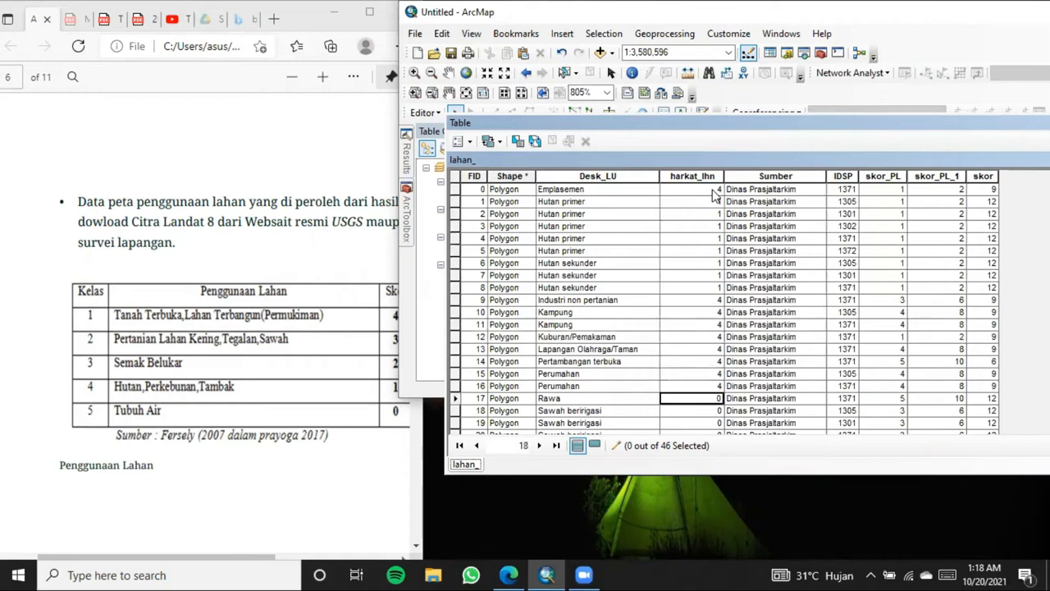
Set harkat_lhn to 2 for the Rawa record, FID 17.
{"action": "type", "text": "3"}
{"action": "key", "text": "Return"}
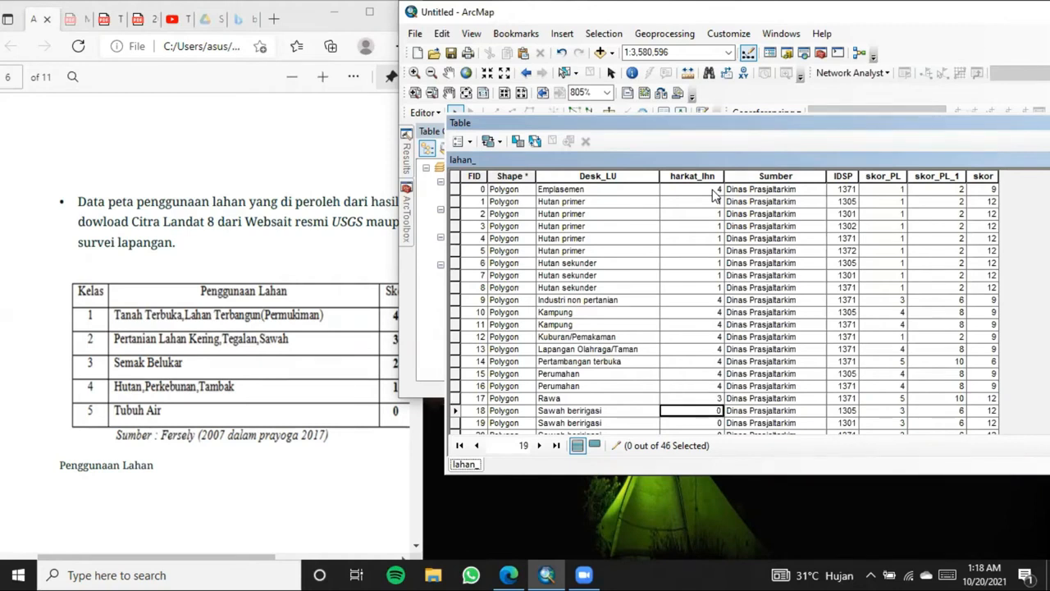
{"action": "key", "text": "Up"}
{"action": "type", "text": "2"}
{"action": "key", "text": "Return"}
Enter harkat_lhn 3 for the three Sawah beririgasi records, FID 18 to 20.
{"action": "type", "text": "3"}
{"action": "key", "text": "Return"}
{"action": "type", "text": "3"}
{"action": "key", "text": "Return"}
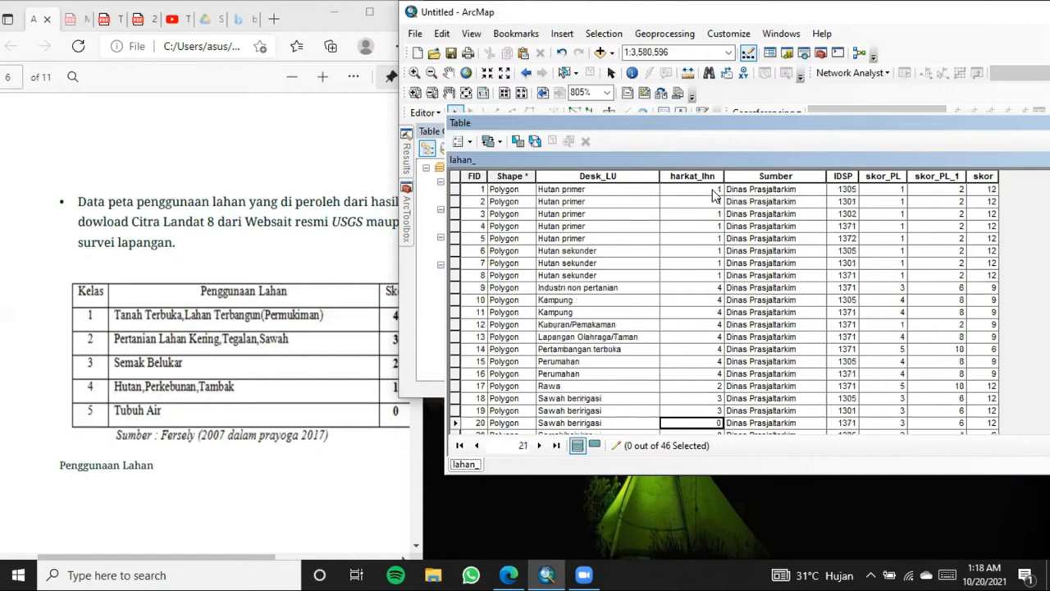
{"action": "type", "text": "3"}
{"action": "key", "text": "Up"}
{"action": "key", "text": "Up"}
{"action": "type", "text": "23"}
{"action": "key", "text": "Return"}
{"action": "key", "text": "Up"}
{"action": "type", "text": "3"}
{"action": "key", "text": "Return"}
Enter harkat_lhn 2 for the Semak/belukar records FID 21 to 23 and 4 for Tanah rusak and Tanah terbuka sementara.
{"action": "type", "text": "2"}
{"action": "key", "text": "Return"}
{"action": "type", "text": "2"}
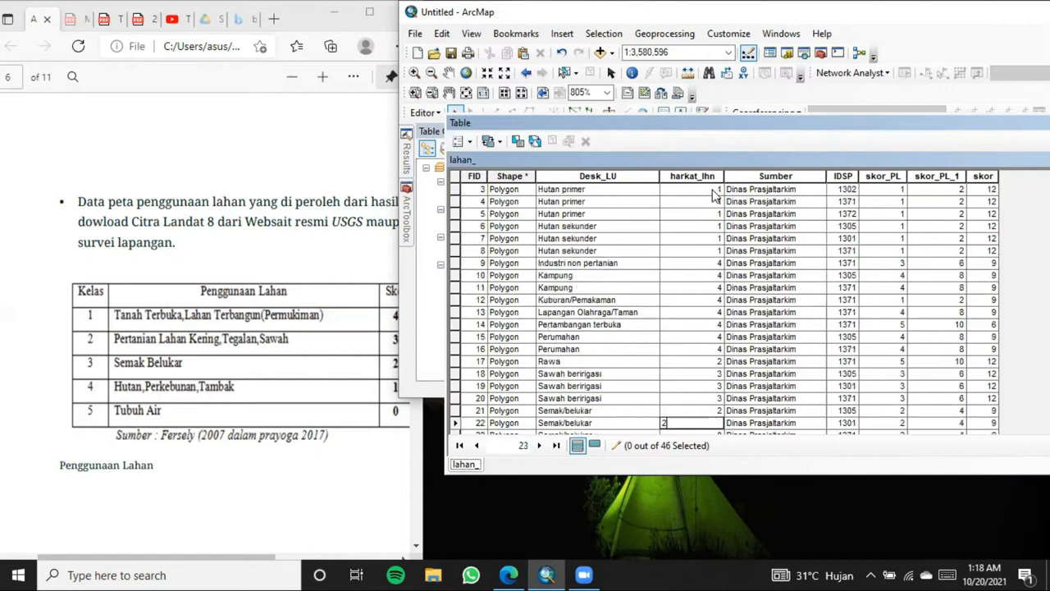
{"action": "key", "text": "Return"}
{"action": "type", "text": "2"}
{"action": "key", "text": "Return"}
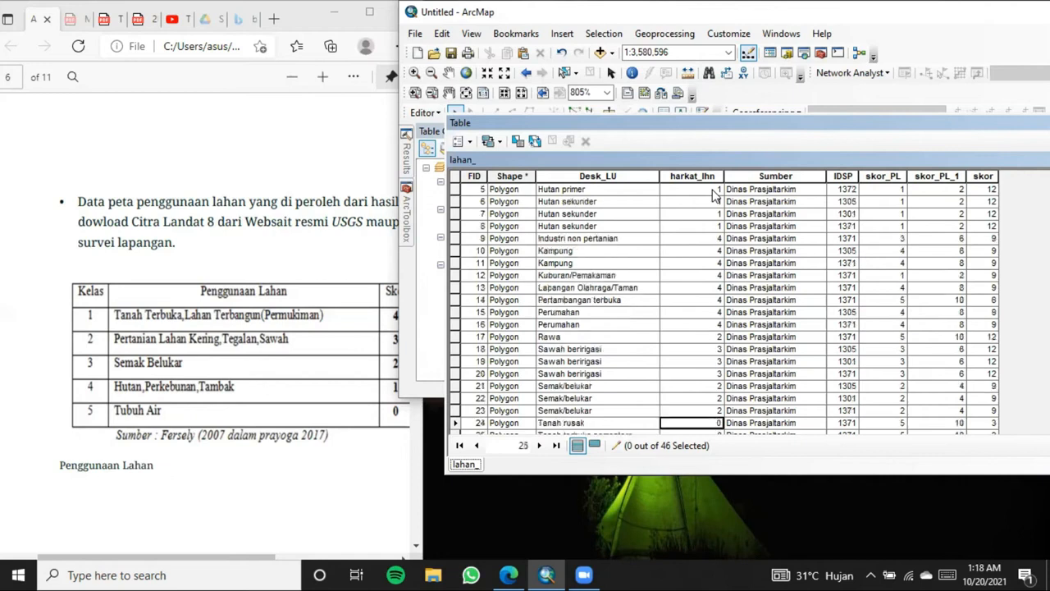
{"action": "type", "text": "4"}
{"action": "key", "text": "Return"}
{"action": "type", "text": "4"}
{"action": "key", "text": "Return"}
Enter harkat_lhn 3 for the Tegalan/ladang records FID 26 to 28.
{"action": "type", "text": "4"}
{"action": "key", "text": "BackSpace"}
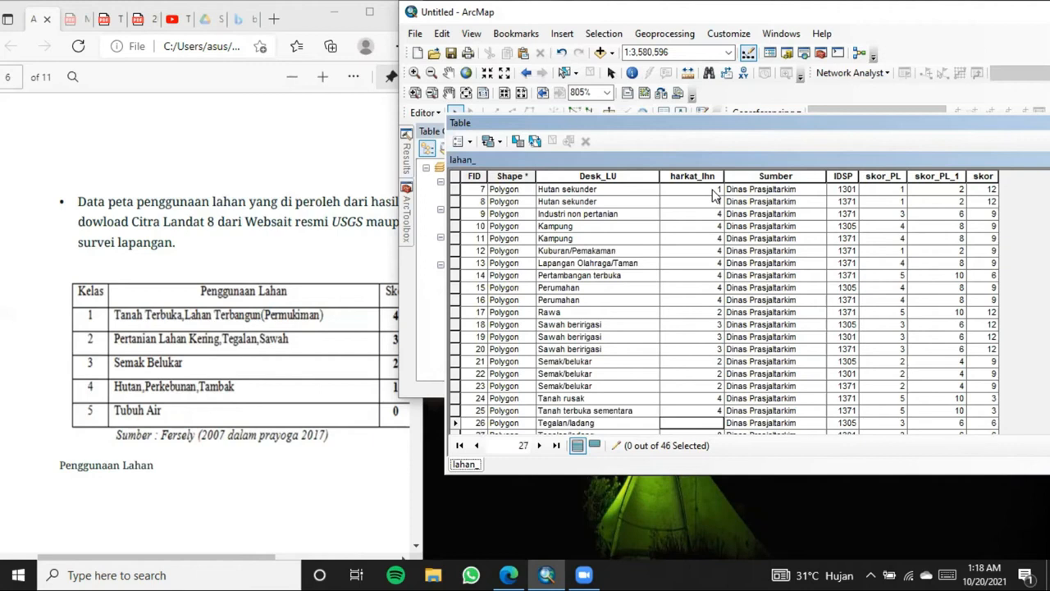
{"action": "type", "text": "3"}
{"action": "key", "text": "Return"}
{"action": "type", "text": "3"}
{"action": "key", "text": "Return"}
{"action": "type", "text": "3"}
{"action": "key", "text": "Return"}
Enter harkat_lhn 4 for Emplasemen, 3 for Tegalan/ladang and 1 for Hutan primer in records FID 29 to 31.
{"action": "type", "text": "3"}
{"action": "type", "text": "4"}
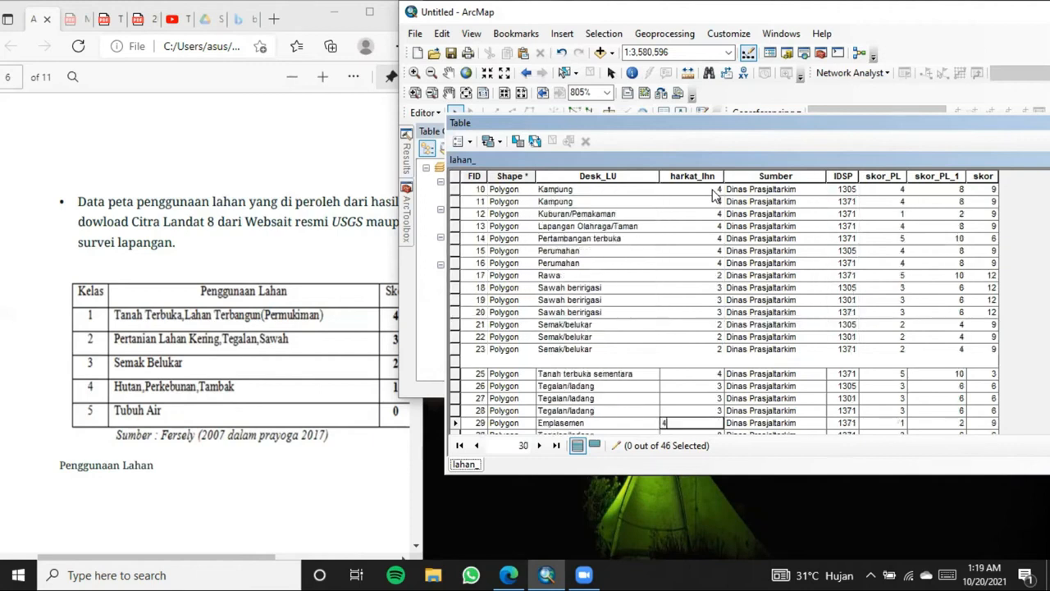
{"action": "key", "text": "Return"}
{"action": "type", "text": "2"}
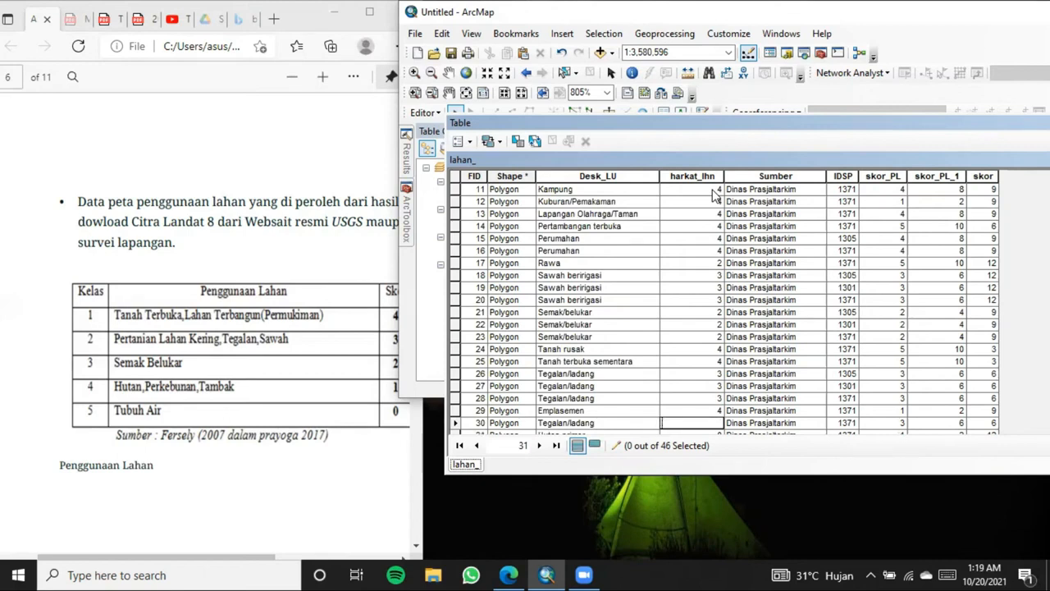
{"action": "type", "text": "3"}
{"action": "key", "text": "Return"}
{"action": "type", "text": "3"}
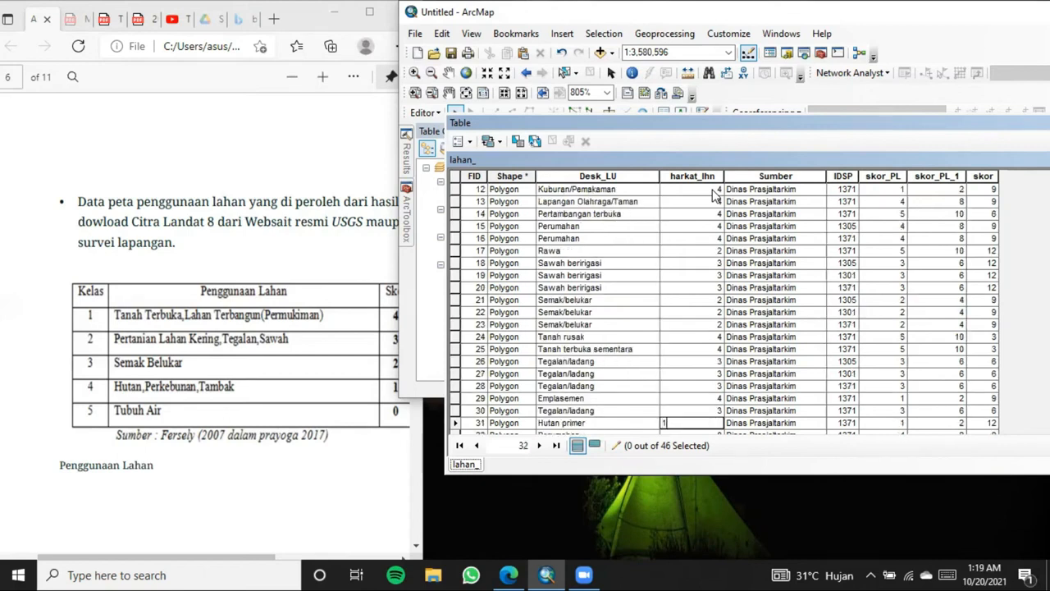
{"action": "key", "text": "Return"}
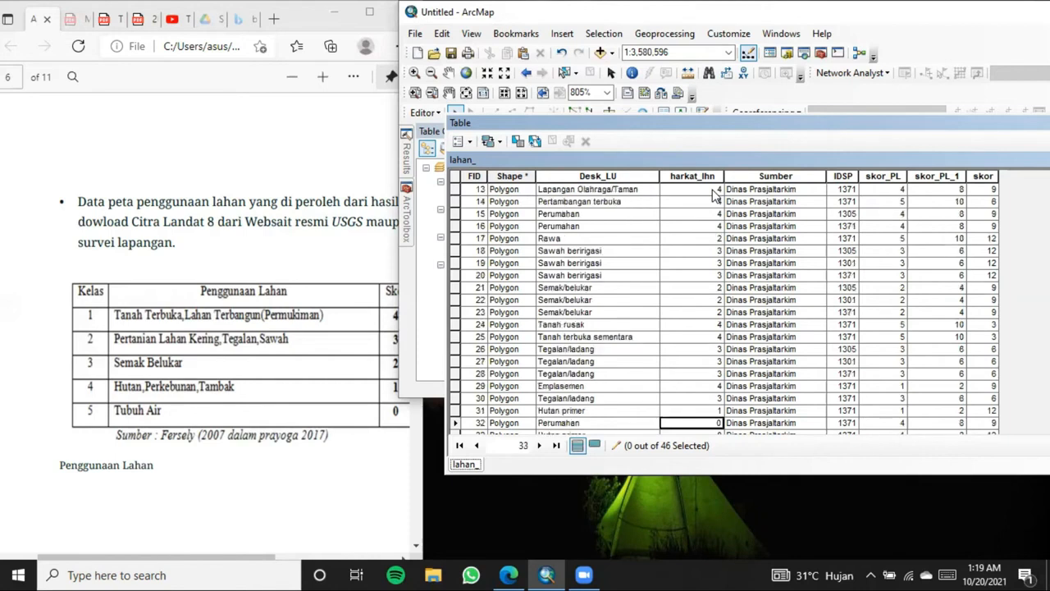
Enter harkat_lhn 4 for Perumahan, 1 for Hutan primer, 3 for Tegalan/ladang and 1 for Hutan sekunder in FID 32 to 35.
{"action": "type", "text": "4"}
{"action": "key", "text": "Return"}
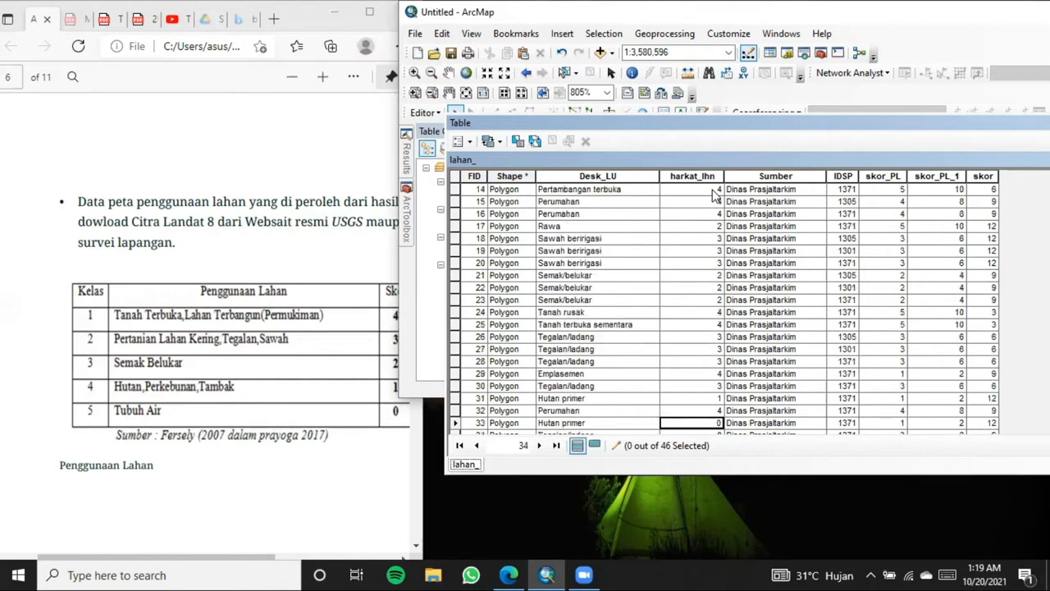
{"action": "type", "text": "1"}
{"action": "key", "text": "Return"}
{"action": "type", "text": "3"}
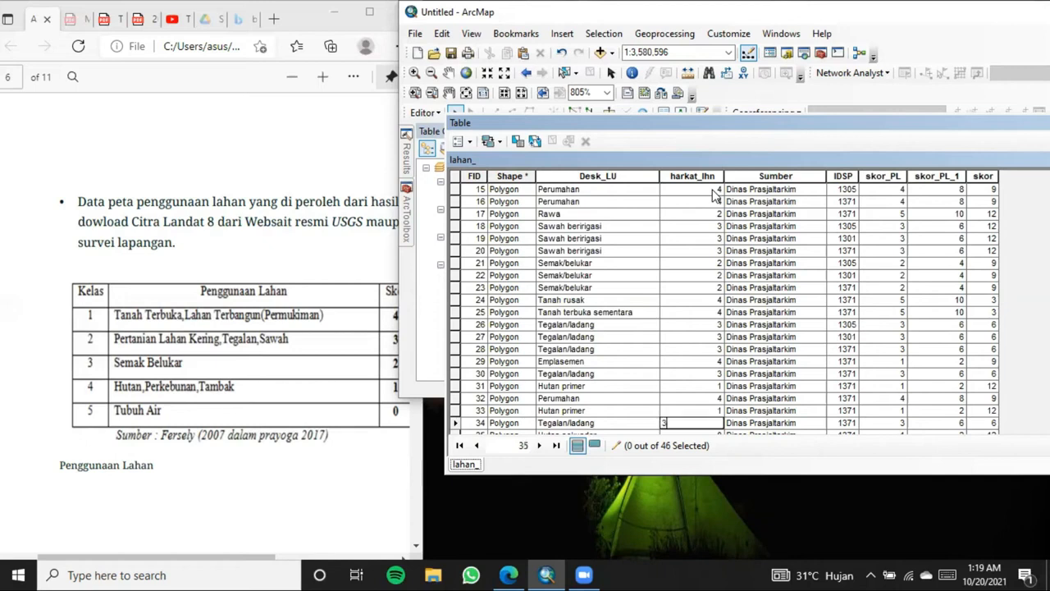
{"action": "key", "text": "Return"}
{"action": "type", "text": "1"}
{"action": "key", "text": "Return"}
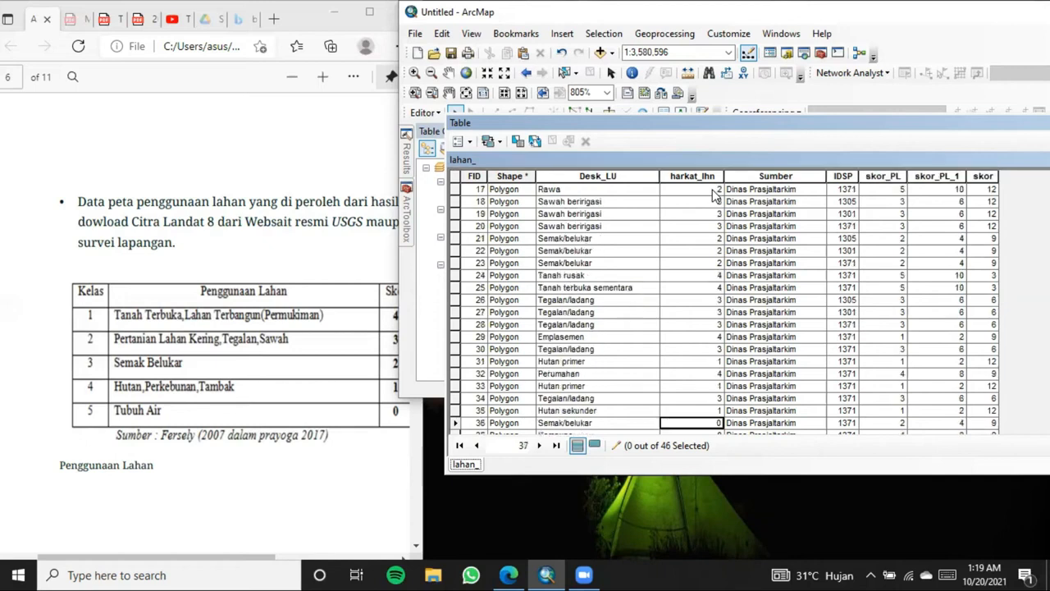
Enter harkat_lhn 2 for Semak/belukar, 4 for Kampung, 3 for Tegalan/ladang and 4 for Perumahan in FID 36 to 39.
{"action": "type", "text": "2"}
{"action": "key", "text": "Return"}
{"action": "type", "text": "4"}
{"action": "key", "text": "Return"}
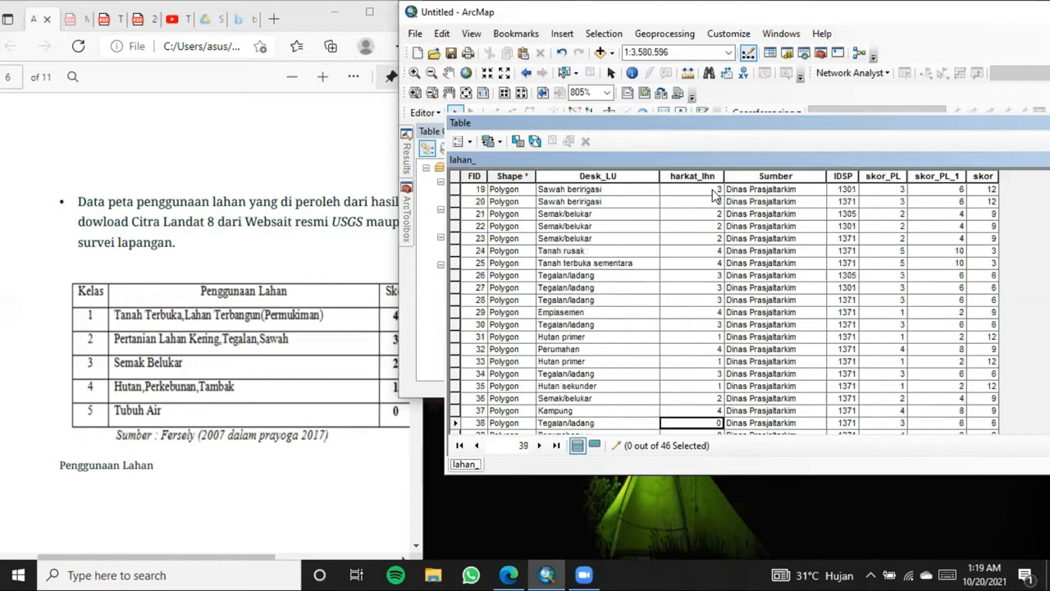
{"action": "type", "text": "3"}
{"action": "key", "text": "Return"}
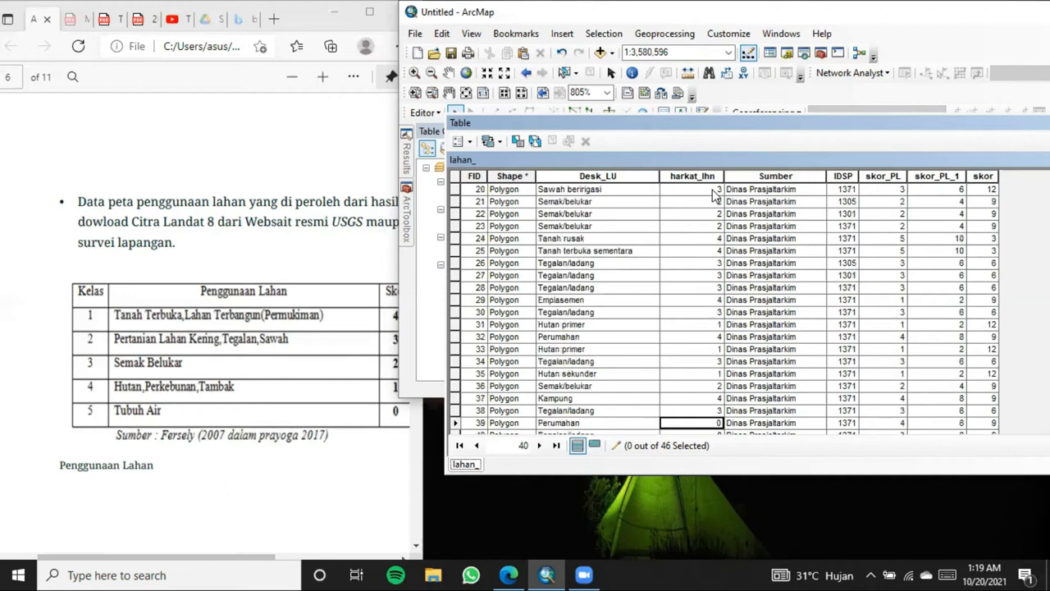
{"action": "type", "text": "4"}
{"action": "key", "text": "Return"}
Enter harkat_lhn 3, 2, 3, 1, 4 and 3 for the last six records, FID 40 to 45.
{"action": "type", "text": "3"}
{"action": "key", "text": "Return"}
{"action": "type", "text": "2"}
{"action": "key", "text": "Return"}
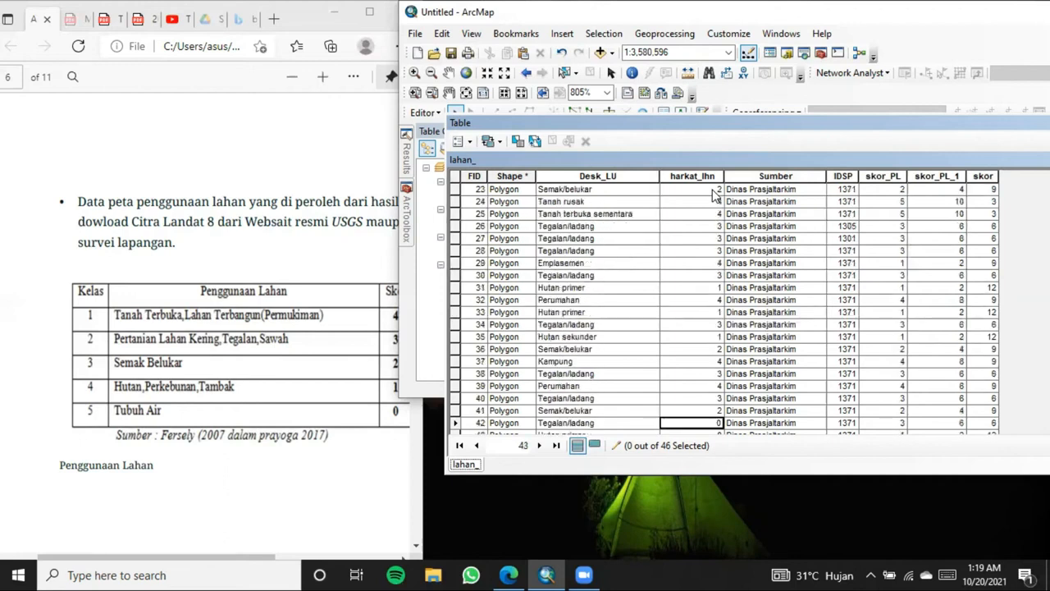
{"action": "type", "text": "3"}
{"action": "key", "text": "Return"}
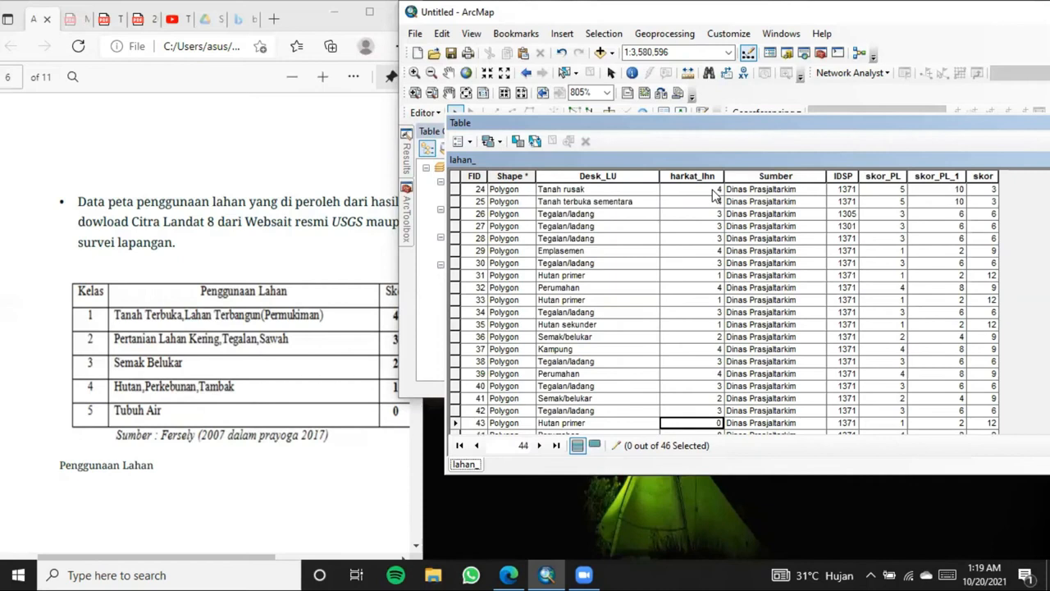
{"action": "type", "text": "1"}
{"action": "key", "text": "Return"}
{"action": "type", "text": "4"}
{"action": "key", "text": "Return"}
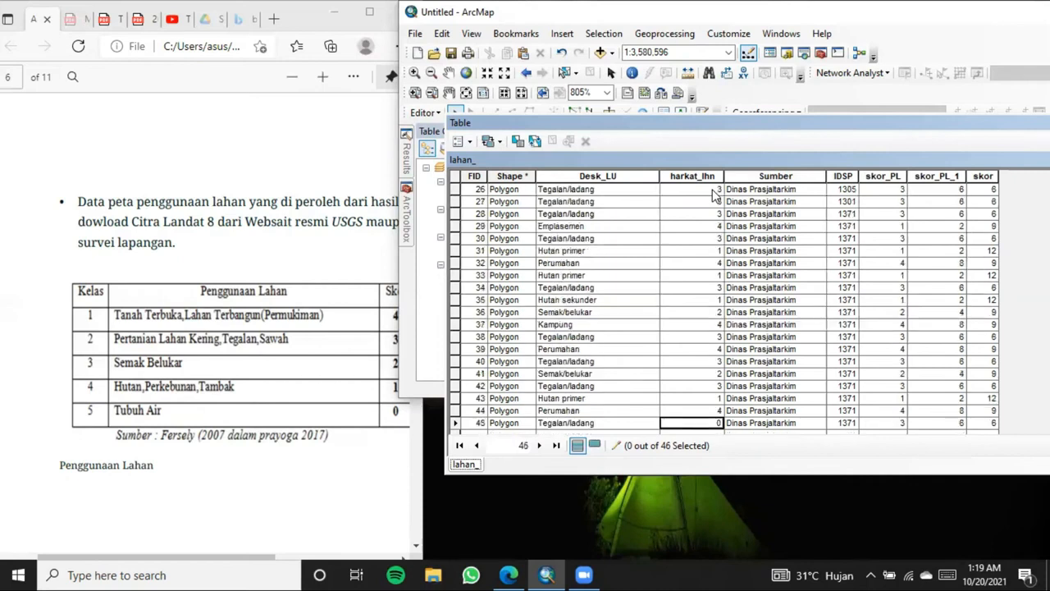
{"action": "type", "text": "3"}
{"action": "key", "text": "Return"}
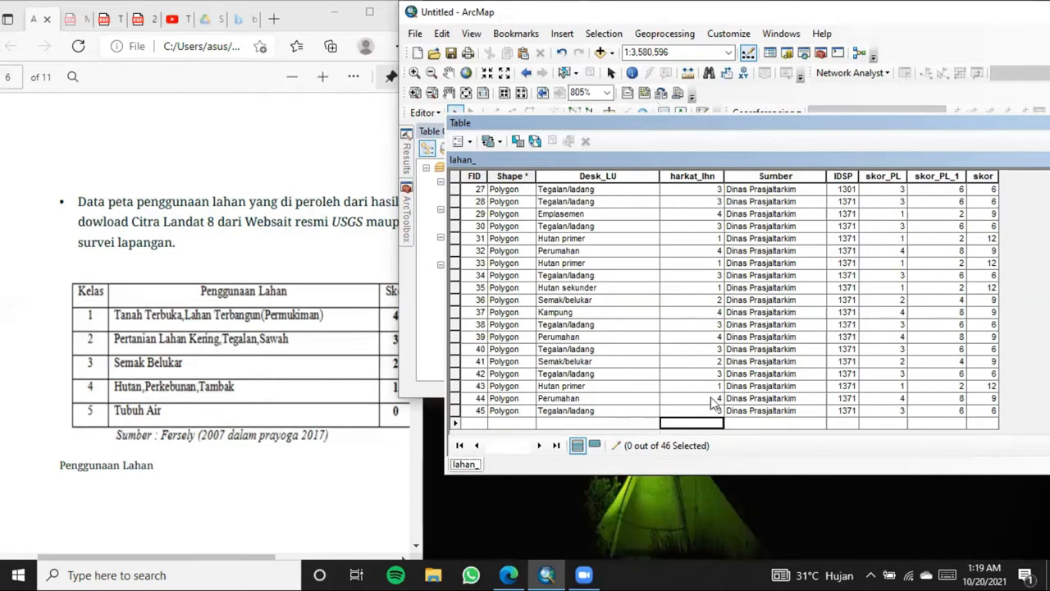
Maximize the ArcMap window, stop editing with the lahan_ edits saved, and close the attribute table.
{"action": "double_click", "coordinate": [682, 122]}
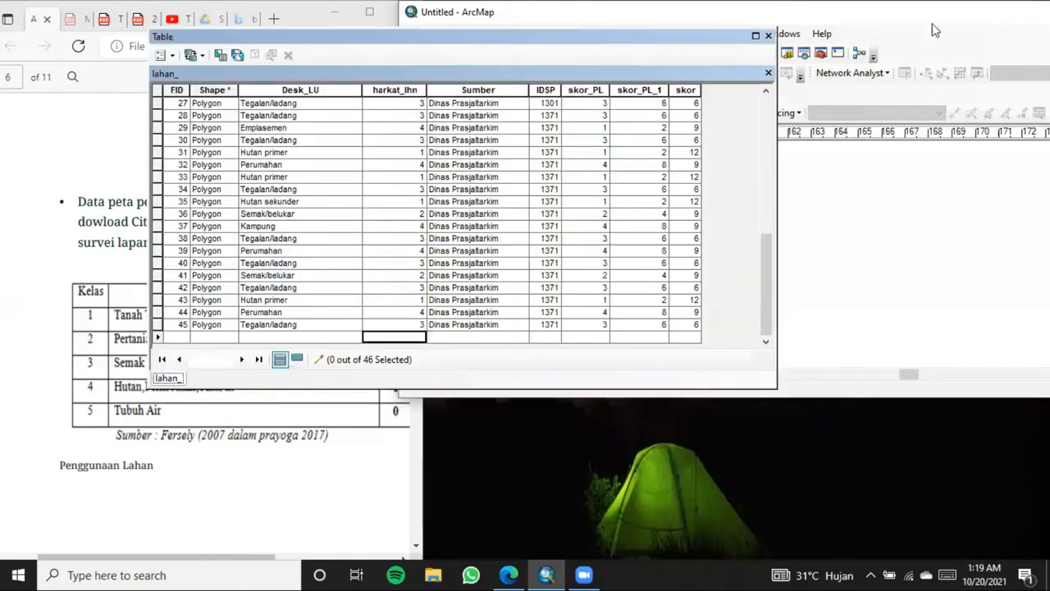
{"action": "left_click", "coordinate": [994, 13]}
{"action": "left_click", "coordinate": [24, 107]}
{"action": "left_click", "coordinate": [39, 141]}
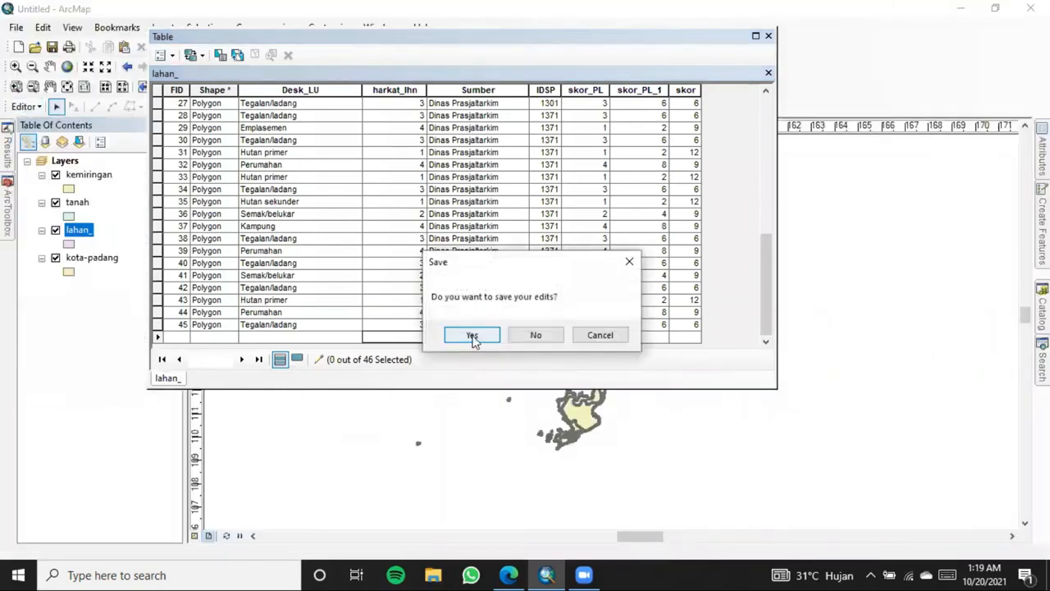
{"action": "left_click", "coordinate": [473, 337]}
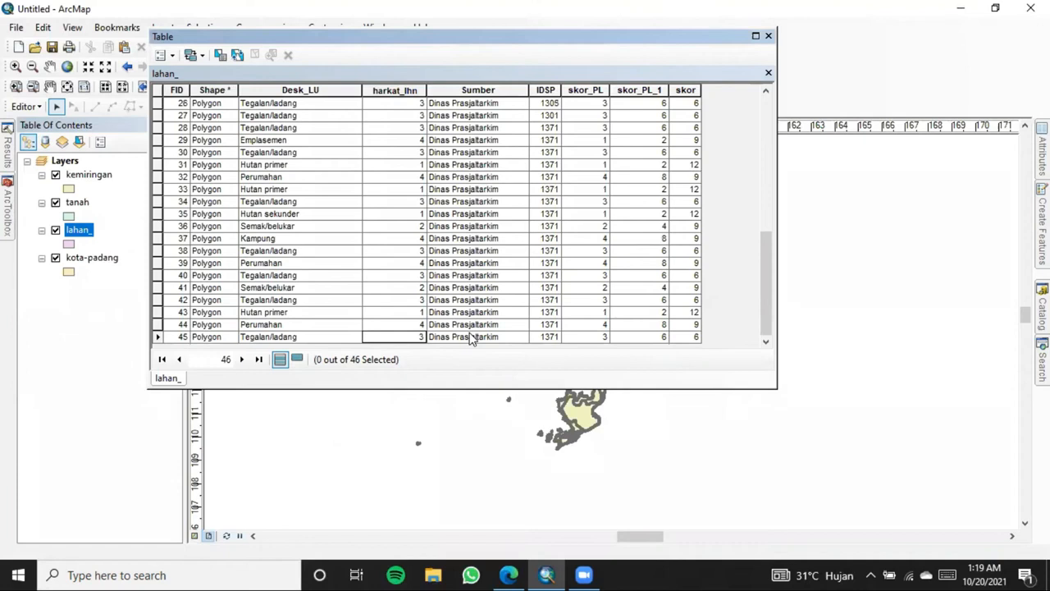
{"action": "left_click", "coordinate": [768, 35]}
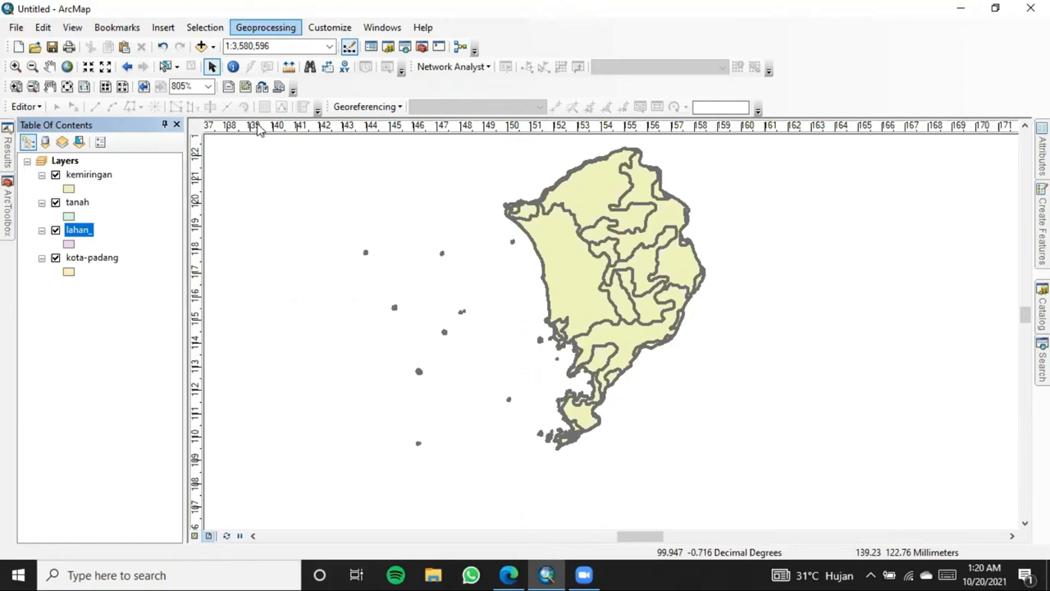
Search the geoprocessing tools for "intersect".
{"action": "mouse_move", "coordinate": [7, 216]}
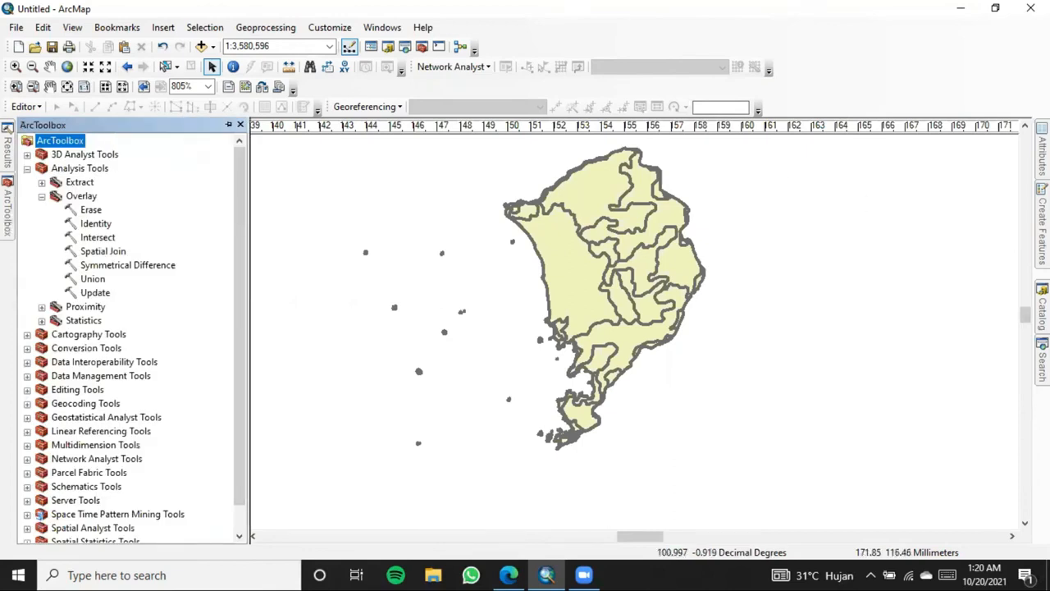
{"action": "mouse_move", "coordinate": [1042, 366]}
{"action": "left_click_drag", "start_coordinate": [839, 183], "coordinate": [795, 188]}
{"action": "type", "text": "i9nterse"}
{"action": "key", "text": "BackSpace"}
{"action": "key", "text": "BackSpace"}
{"action": "key", "text": "BackSpace"}
{"action": "key", "text": "BackSpace"}
{"action": "key", "text": "BackSpace"}
{"action": "key", "text": "BackSpace"}
{"action": "key", "text": "BackSpace"}
{"action": "type", "text": "tersect"}
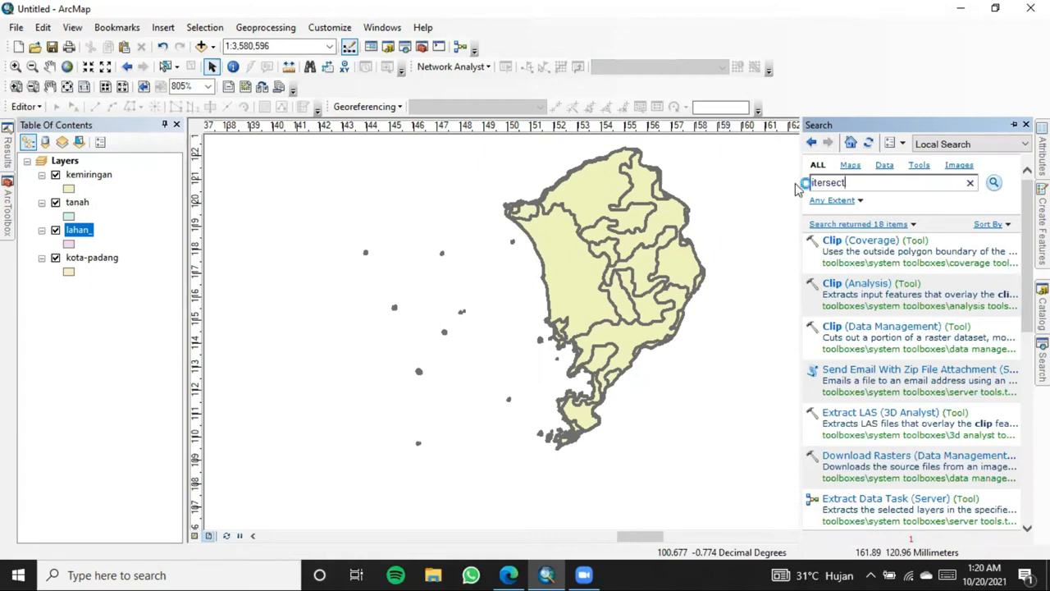
{"action": "left_click", "coordinate": [815, 183]}
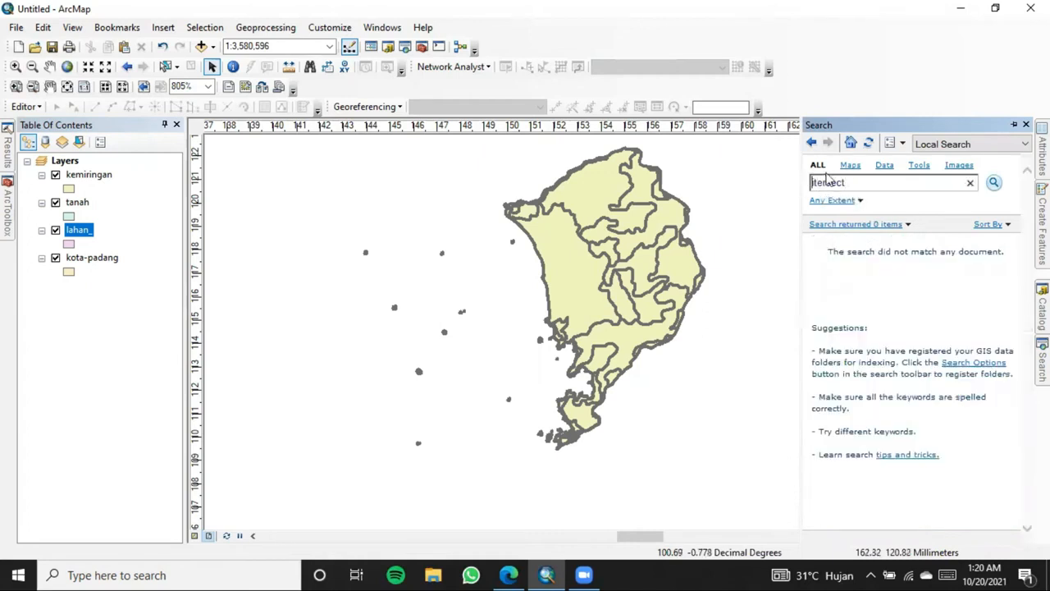
{"action": "type", "text": "n"}
{"action": "key", "text": "Return"}
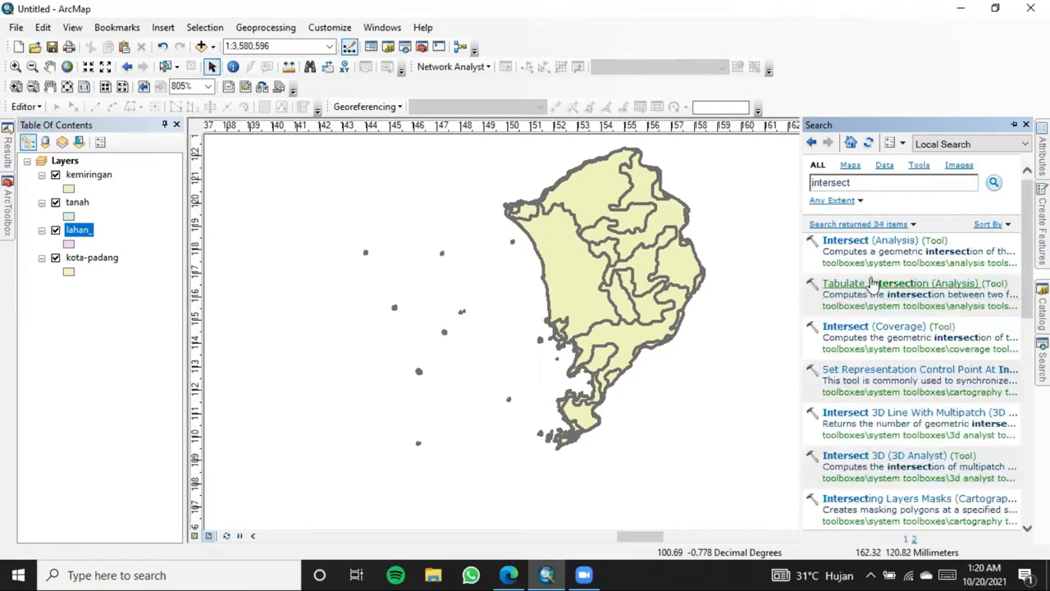
Intersect the lahan_ layer with the tanah layer, keeping the default output and all joined attributes.
{"action": "left_click", "coordinate": [872, 241]}
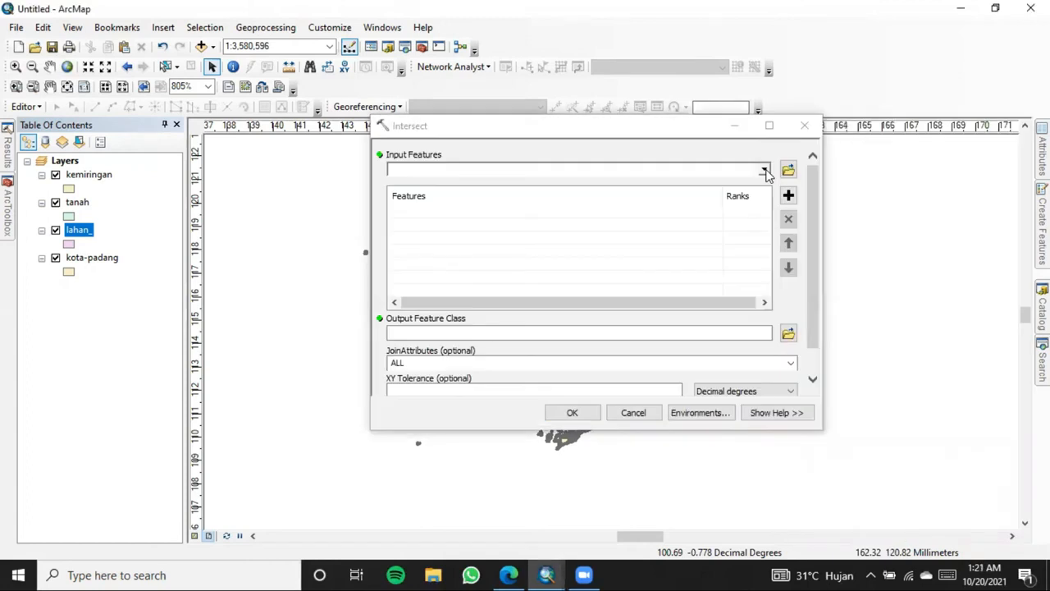
{"action": "left_click", "coordinate": [764, 171]}
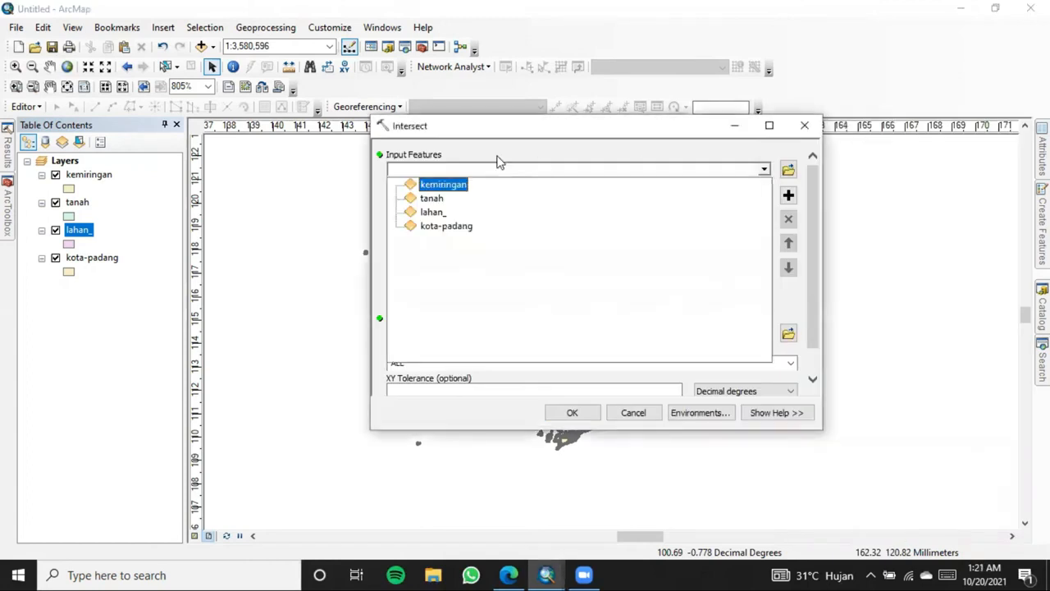
{"action": "left_click", "coordinate": [432, 212]}
{"action": "left_click", "coordinate": [764, 170]}
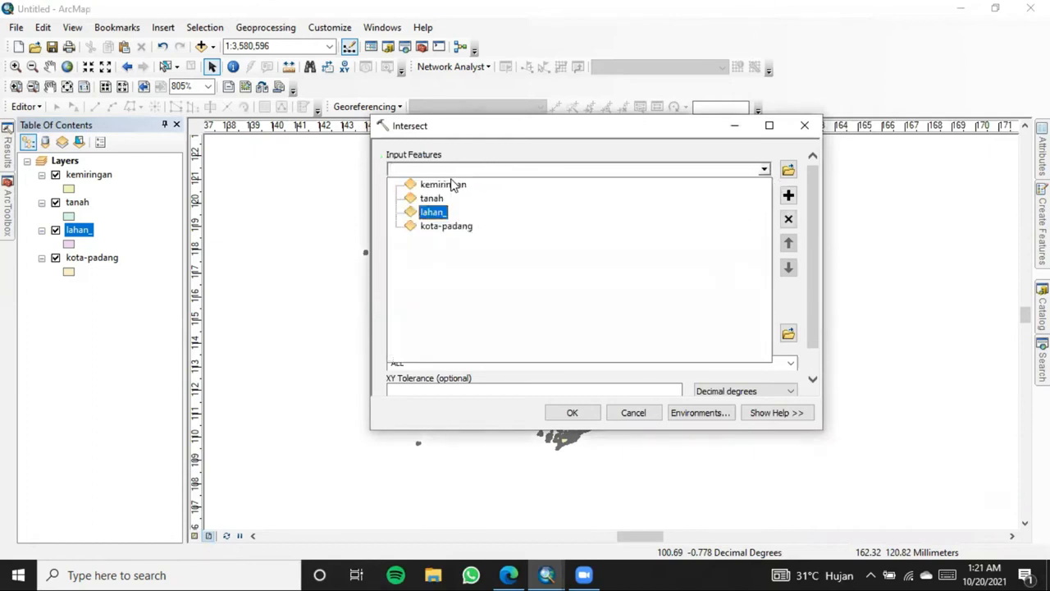
{"action": "left_click", "coordinate": [431, 198]}
{"action": "left_click", "coordinate": [572, 413]}
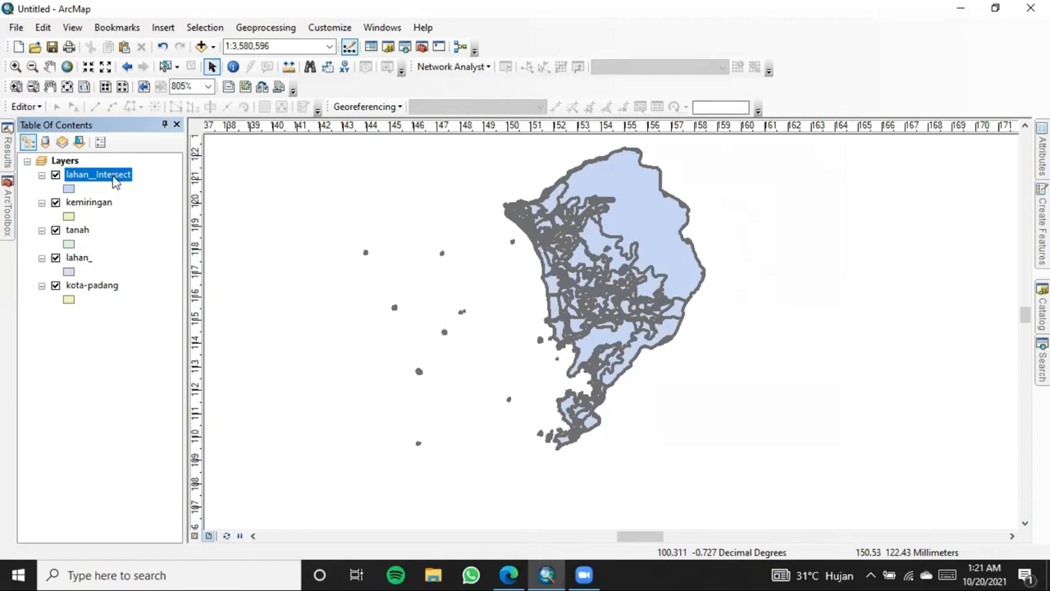
Intersect lahan__Intersect with kemiringan and save the output feature class as dis in New Folder.
{"action": "left_click", "coordinate": [265, 27]}
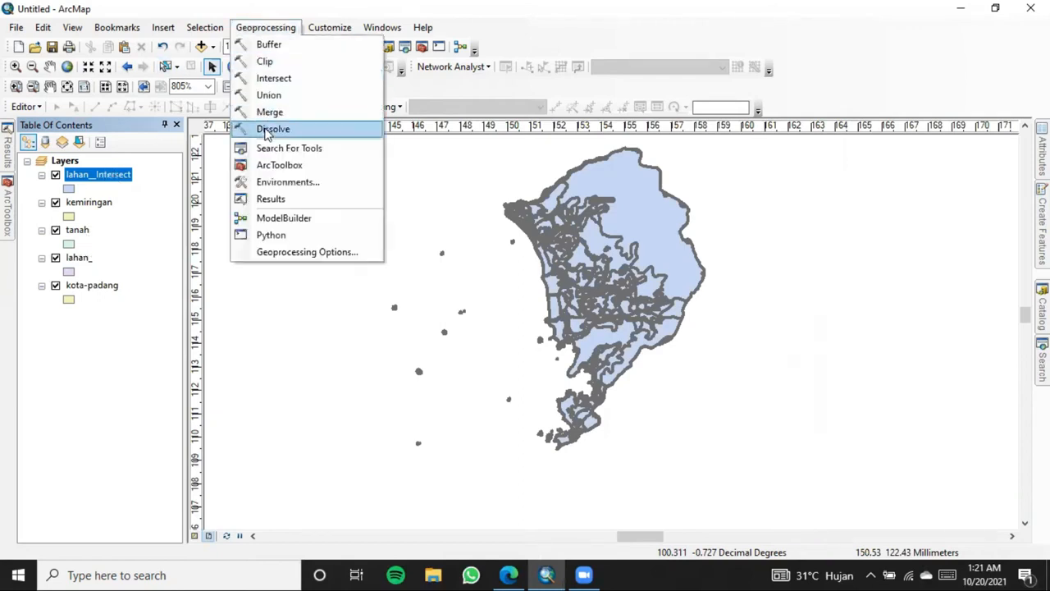
{"action": "left_click", "coordinate": [273, 78]}
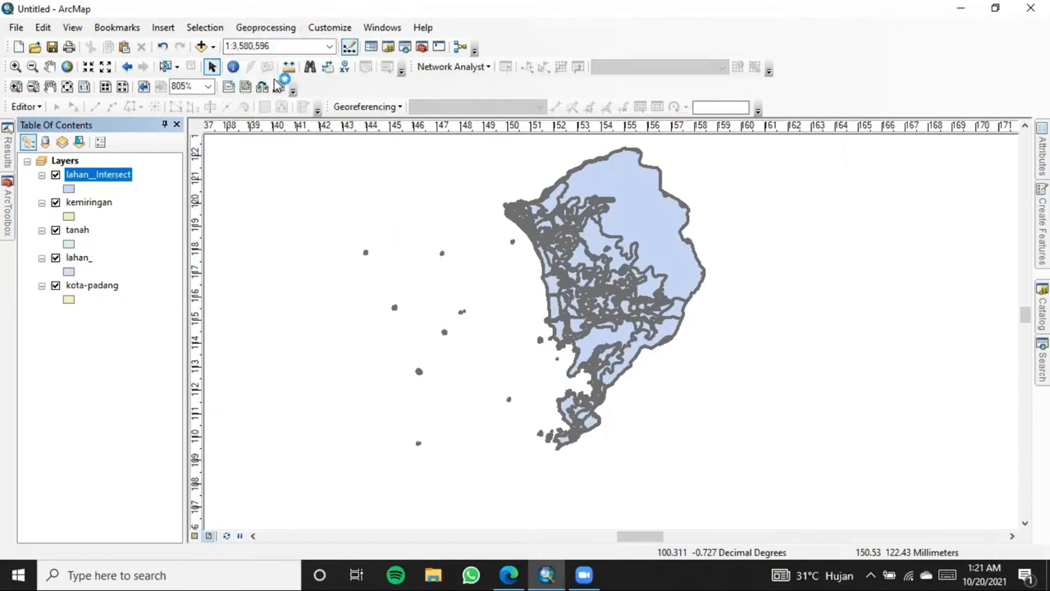
{"action": "left_click", "coordinate": [764, 170]}
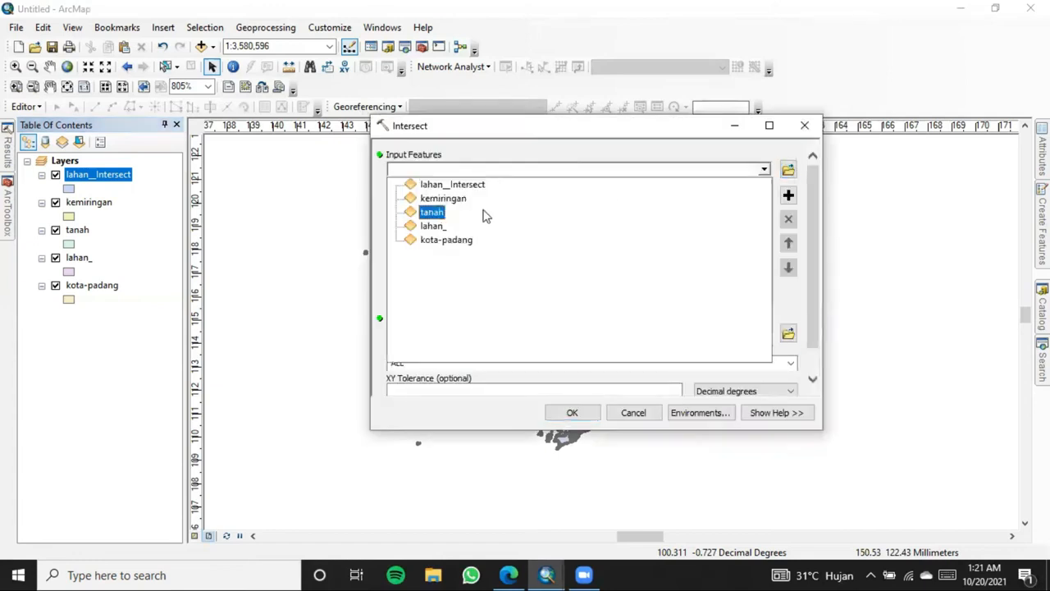
{"action": "left_click", "coordinate": [447, 182]}
{"action": "left_click", "coordinate": [765, 170]}
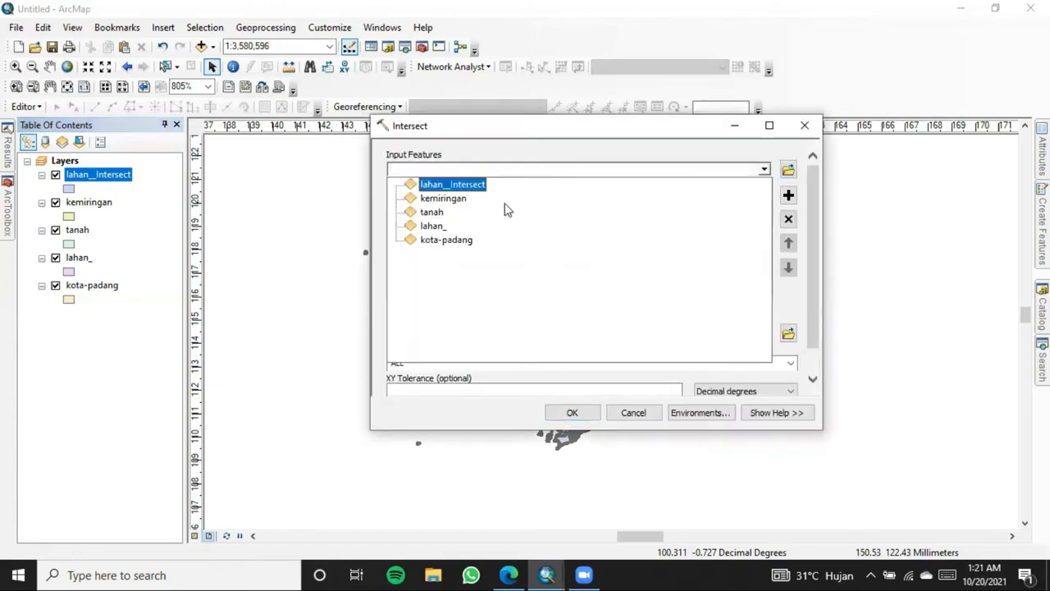
{"action": "left_click", "coordinate": [456, 201]}
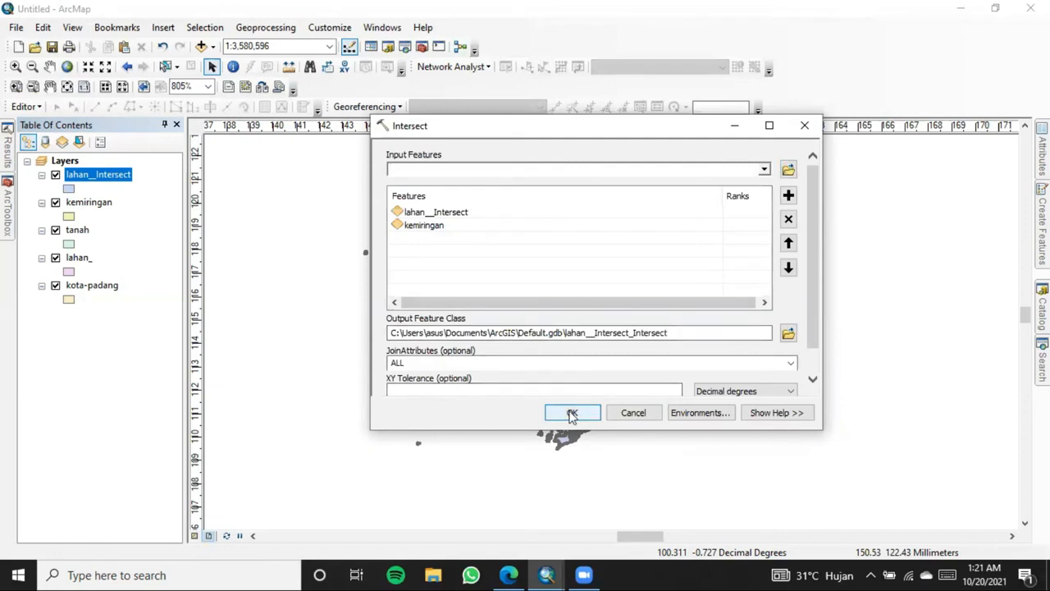
{"action": "left_click", "coordinate": [786, 332]}
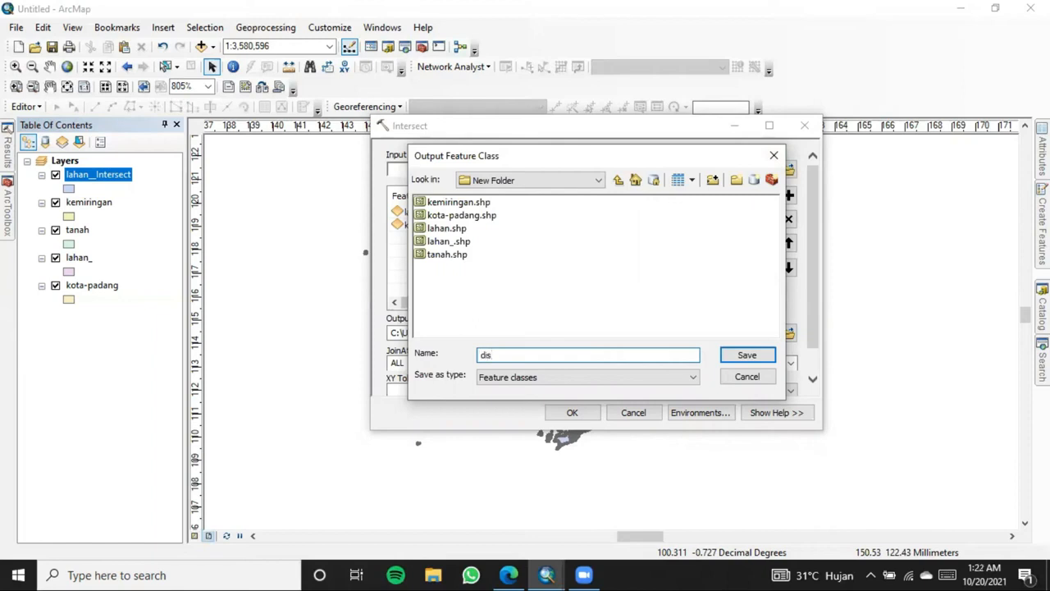
{"action": "left_click", "coordinate": [741, 355]}
{"action": "left_click", "coordinate": [572, 413]}
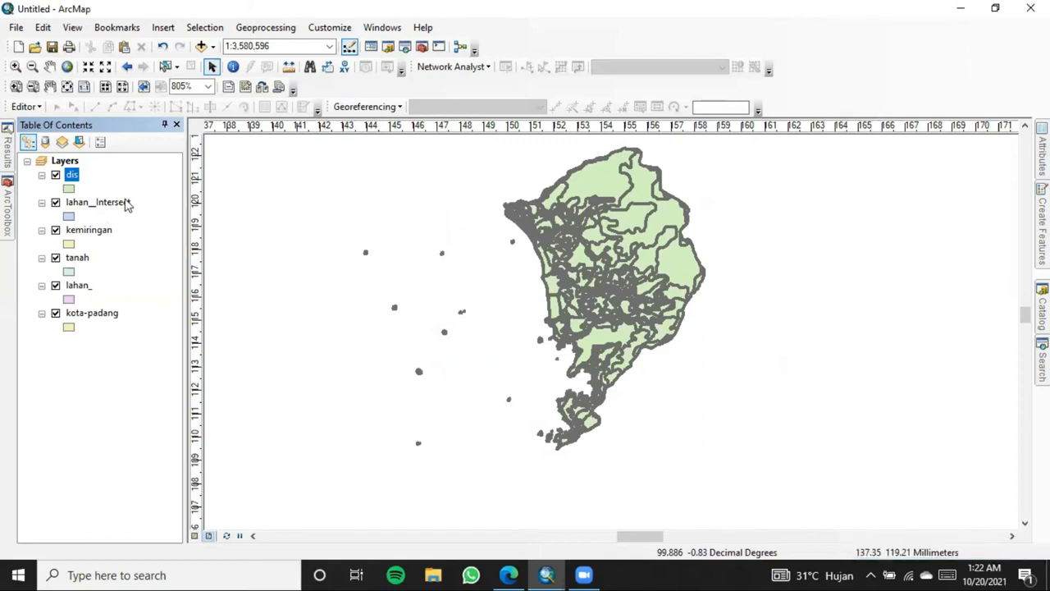
{"action": "left_click", "coordinate": [55, 203]}
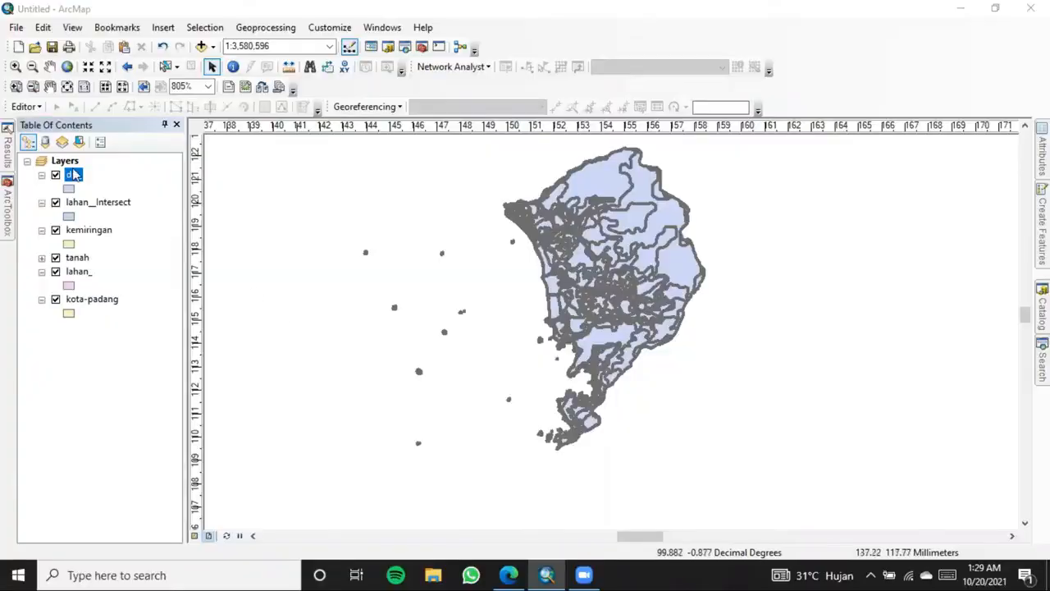
Open the dis_ layer's attribute table and add a Short Integer field named skor_total.
{"action": "right_click", "coordinate": [73, 182]}
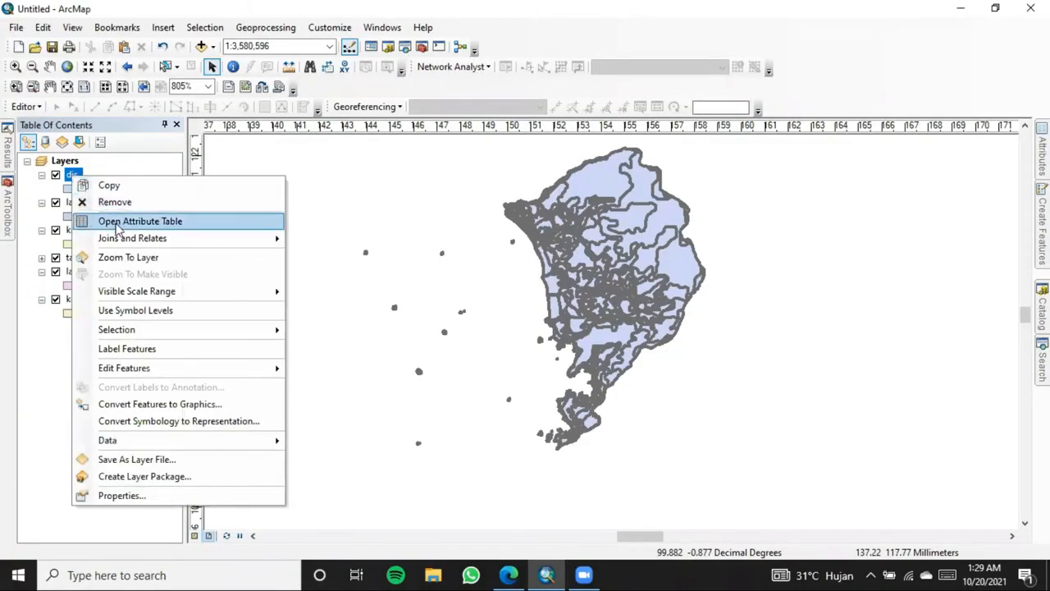
{"action": "left_click", "coordinate": [116, 223]}
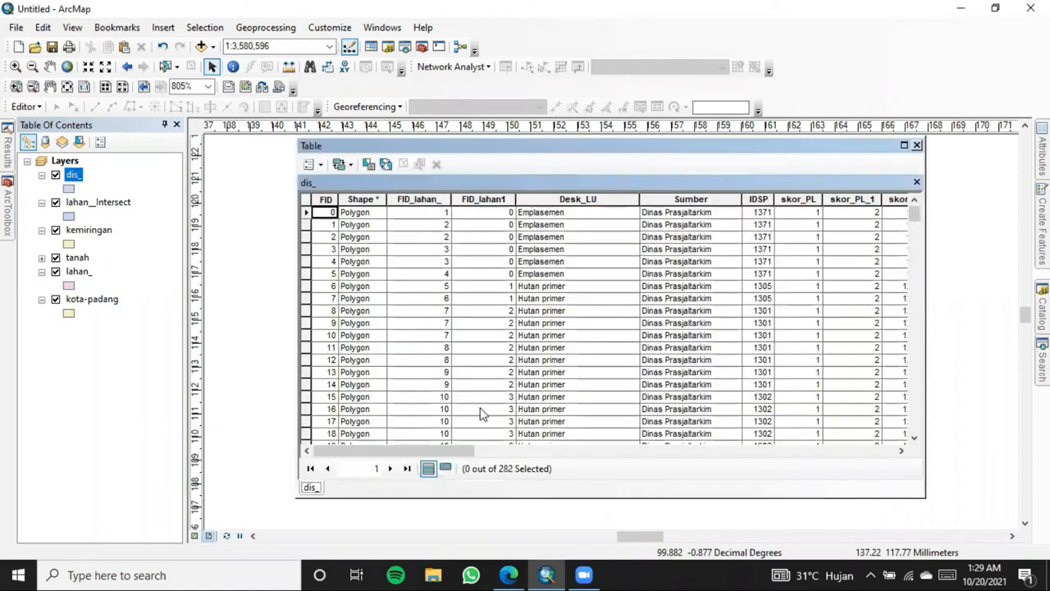
{"action": "left_click_drag", "start_coordinate": [437, 450], "coordinate": [862, 471]}
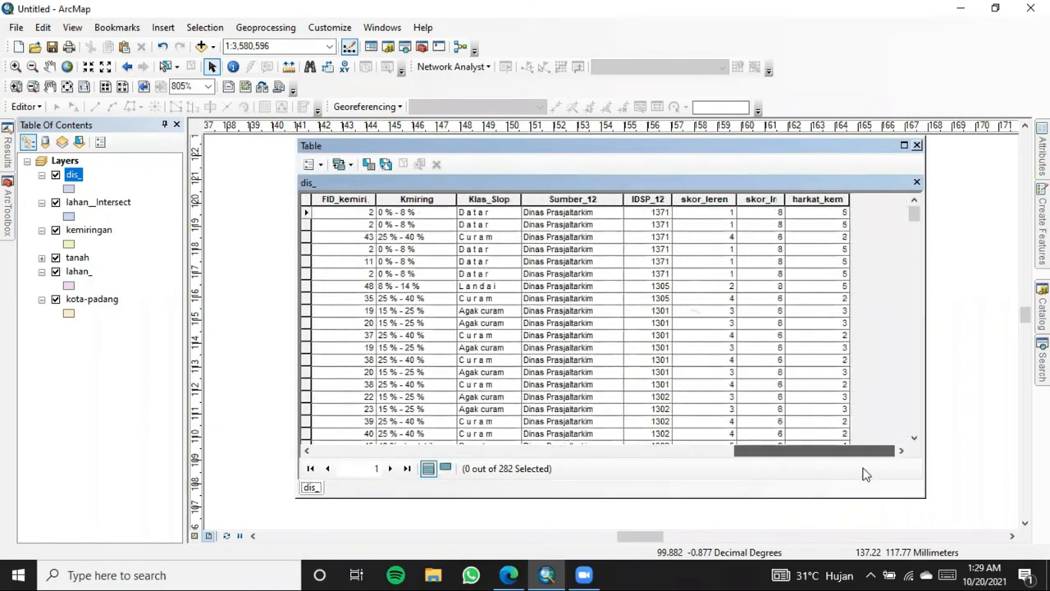
{"action": "left_click", "coordinate": [685, 456]}
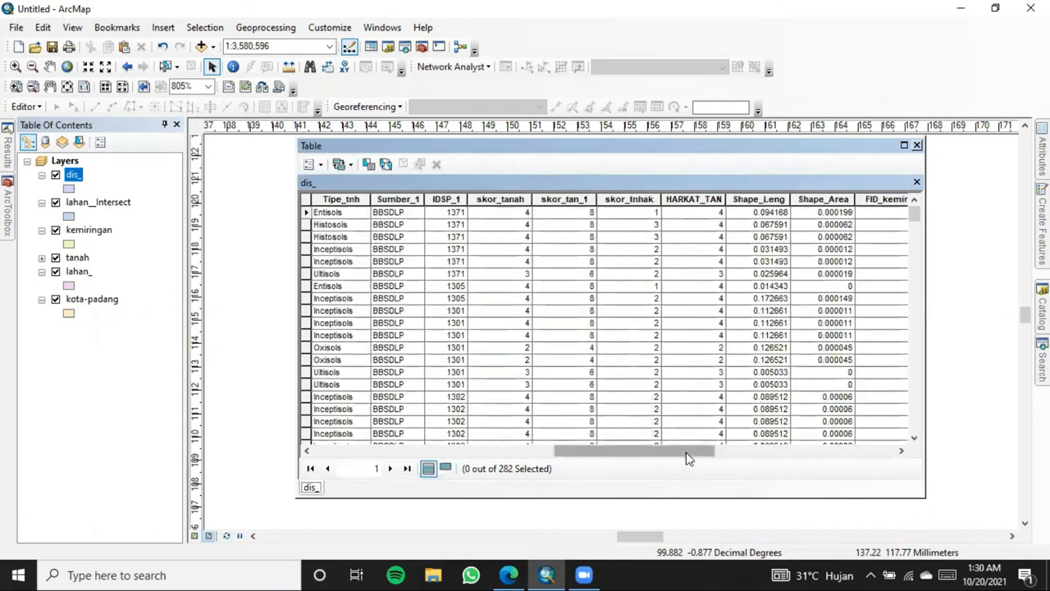
{"action": "left_click", "coordinate": [523, 448]}
{"action": "left_click_drag", "start_coordinate": [508, 456], "coordinate": [839, 481]}
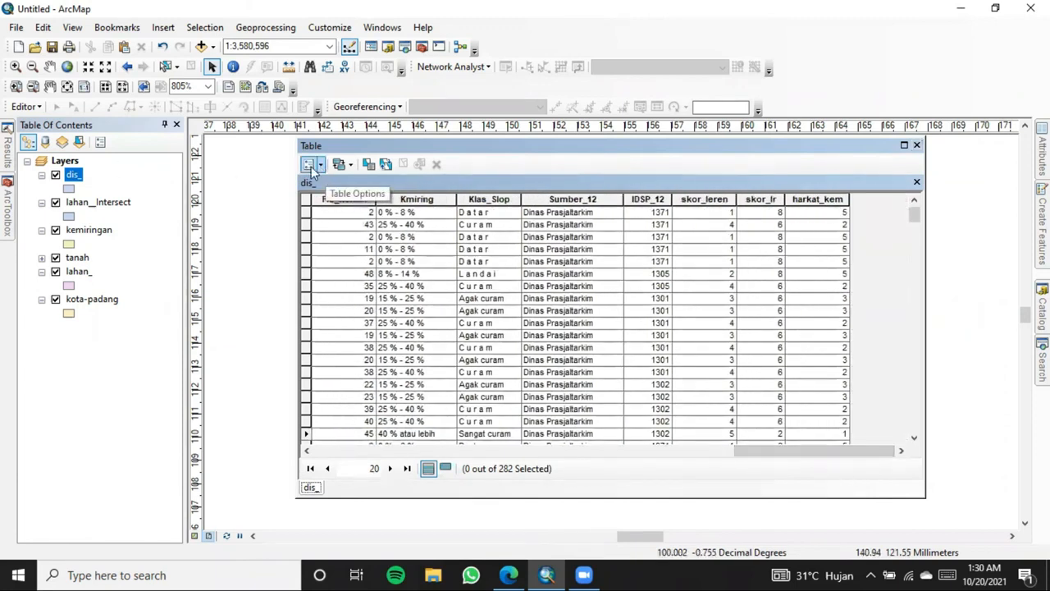
{"action": "left_click", "coordinate": [320, 166]}
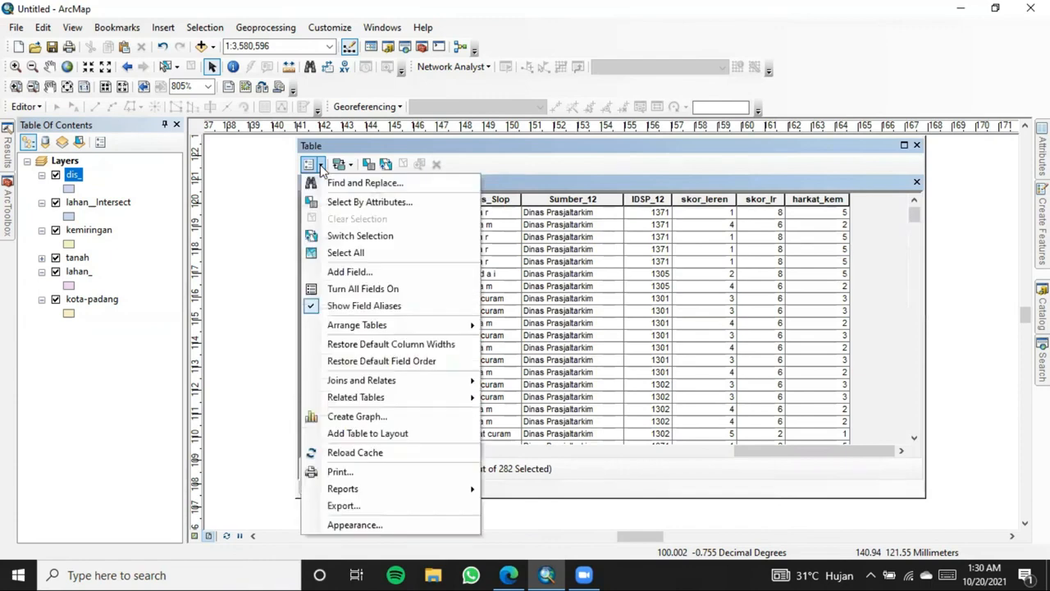
{"action": "left_click", "coordinate": [353, 269]}
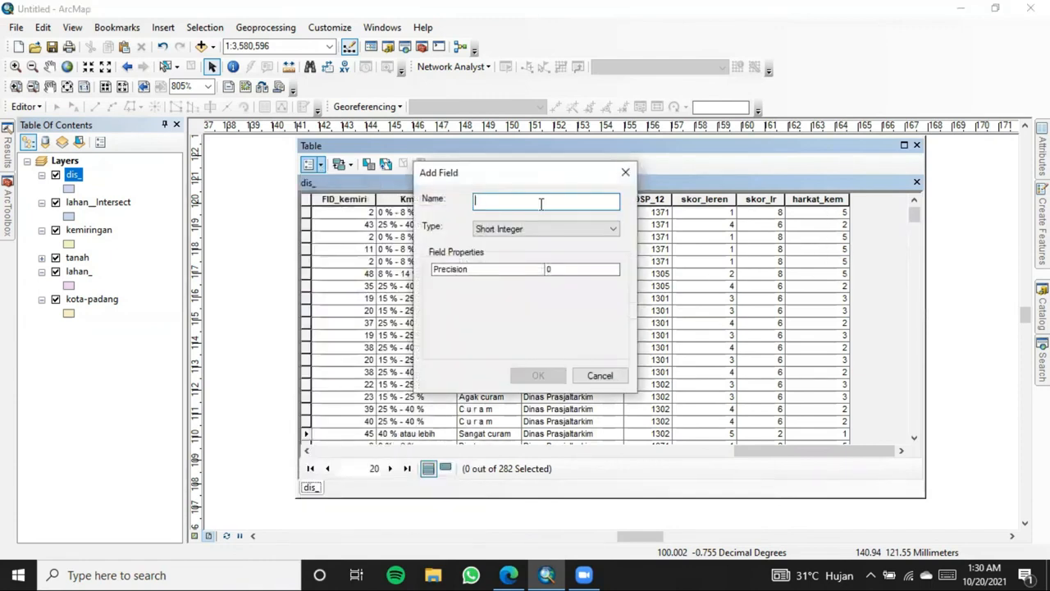
{"action": "type", "text": "skor_total"}
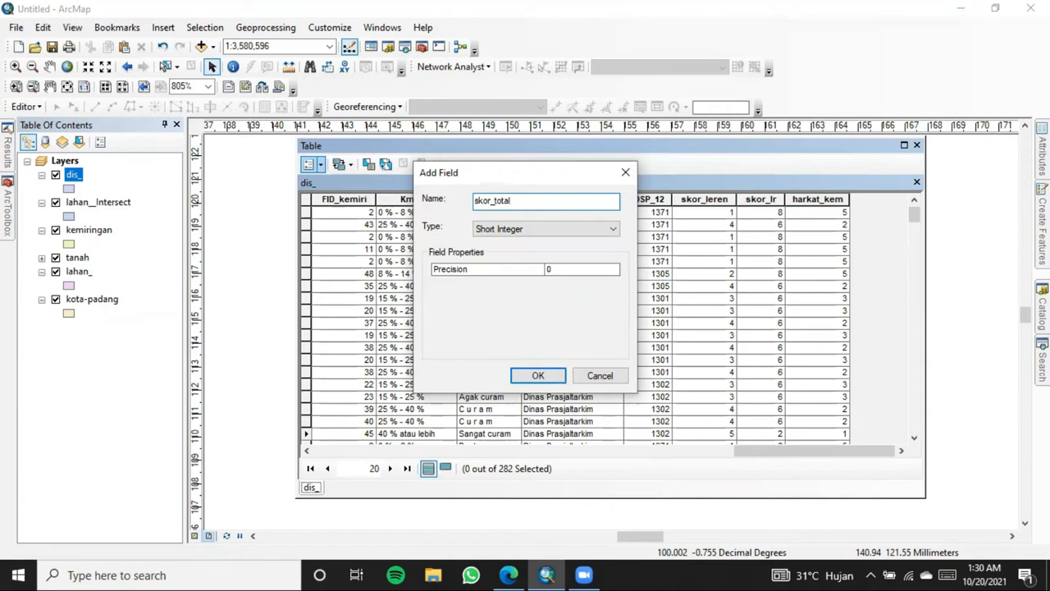
{"action": "left_click", "coordinate": [538, 375]}
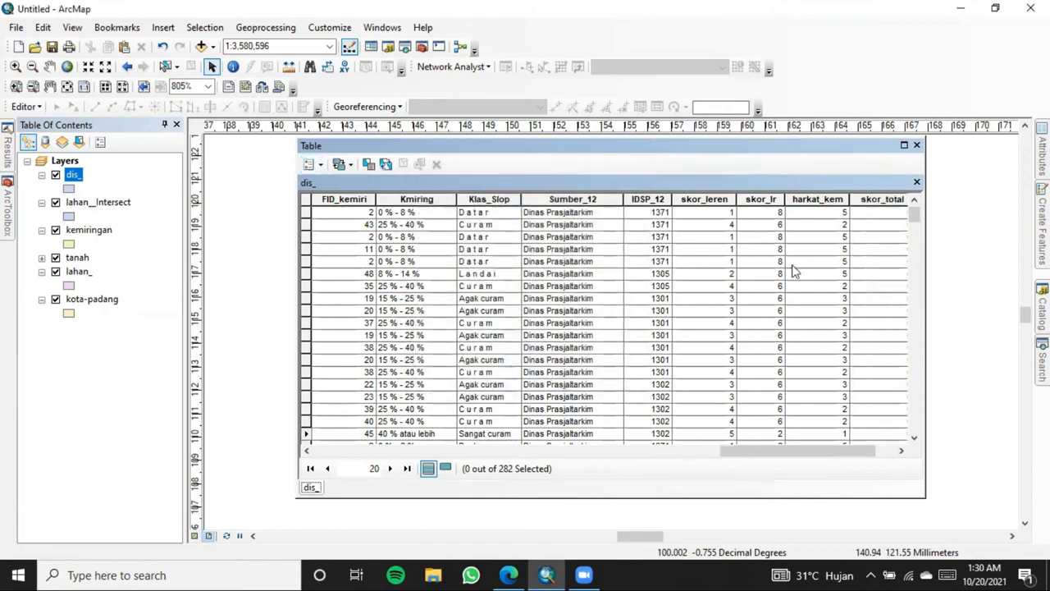
Open the Field Calculator for the skor_total field, agreeing to calculate outside an edit session.
{"action": "left_click_drag", "start_coordinate": [750, 452], "coordinate": [832, 435]}
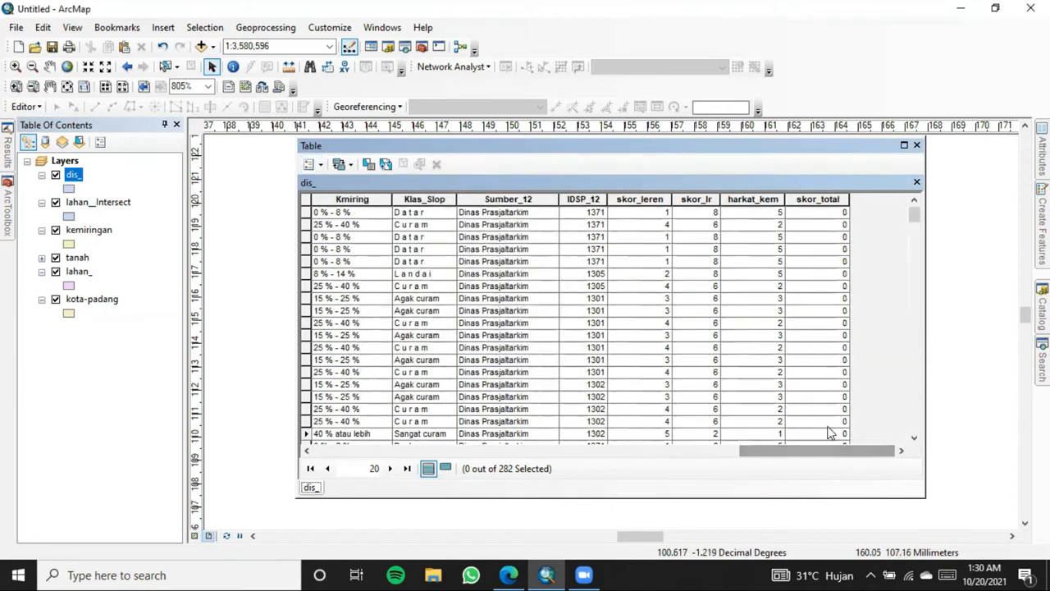
{"action": "left_click", "coordinate": [813, 201]}
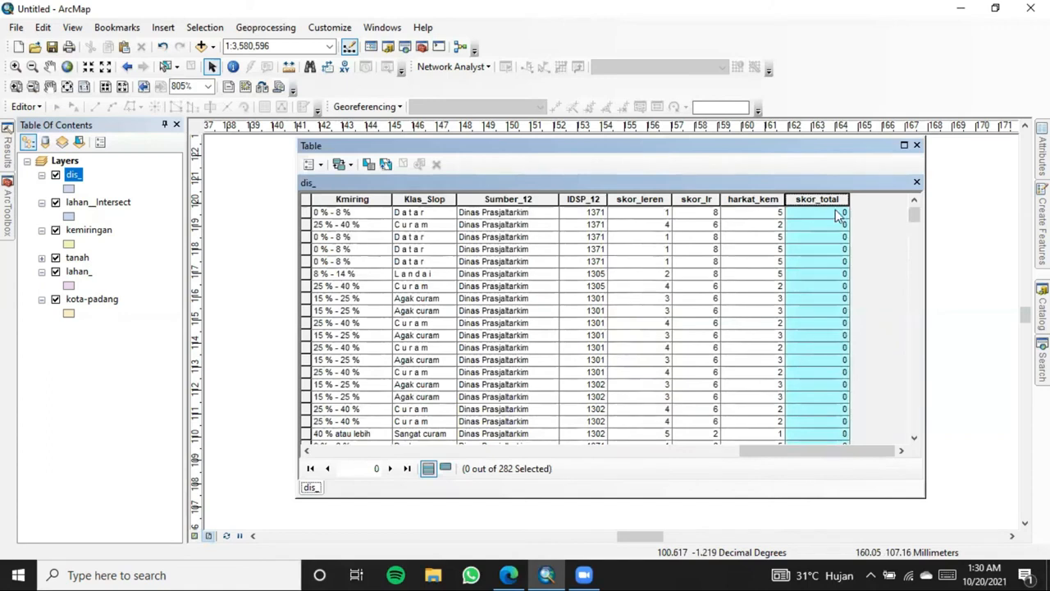
{"action": "right_click", "coordinate": [829, 201]}
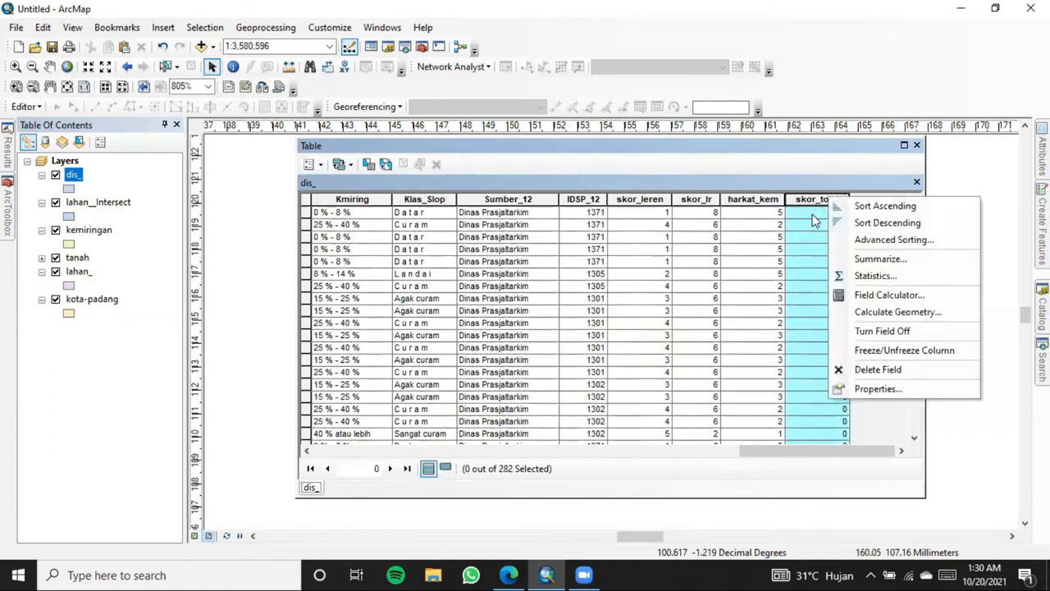
{"action": "left_click", "coordinate": [871, 294]}
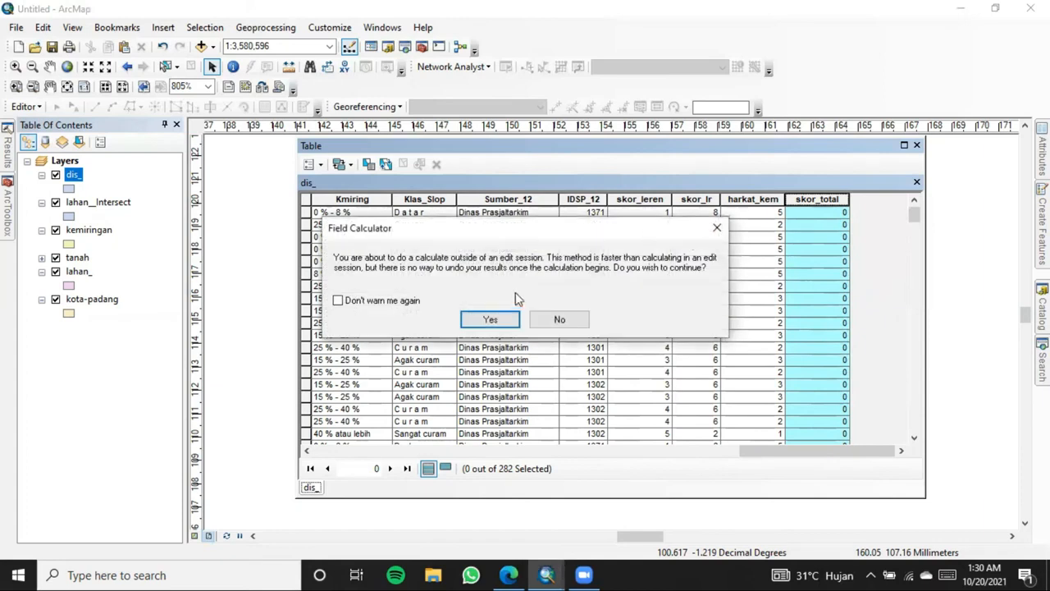
{"action": "left_click", "coordinate": [490, 320]}
{"action": "scroll", "coordinate": [501, 184], "scroll_direction": "down", "scroll_amount": 6}
{"action": "left_click_drag", "start_coordinate": [505, 234], "coordinate": [504, 169]}
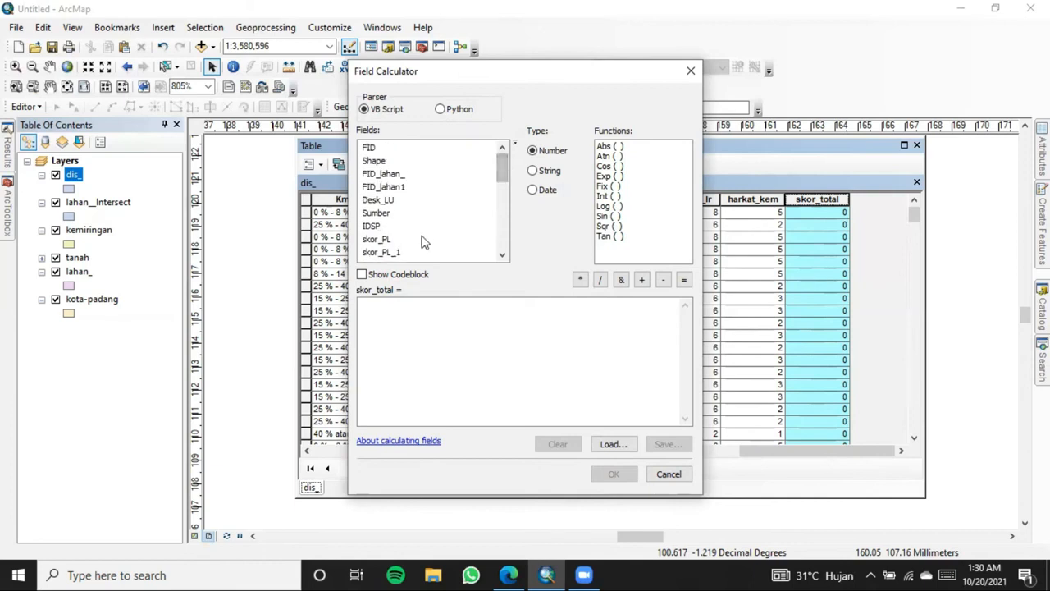
Calculate skor_total as [harkat_lhn] + [HARKAT_TAN] + [harkat_kem] for all records.
{"action": "scroll", "coordinate": [490, 171], "scroll_direction": "down", "scroll_amount": 2}
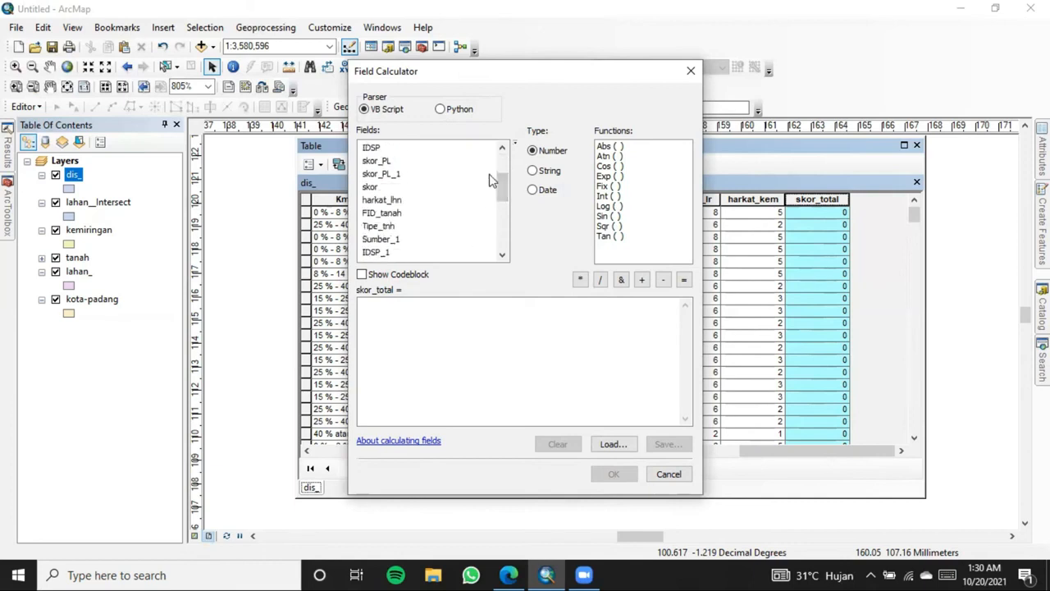
{"action": "left_click", "coordinate": [397, 202]}
{"action": "double_click", "coordinate": [396, 205]}
{"action": "left_click", "coordinate": [642, 280]}
{"action": "scroll", "coordinate": [386, 213], "scroll_direction": "down", "scroll_amount": 1}
{"action": "scroll", "coordinate": [386, 213], "scroll_direction": "down", "scroll_amount": 1}
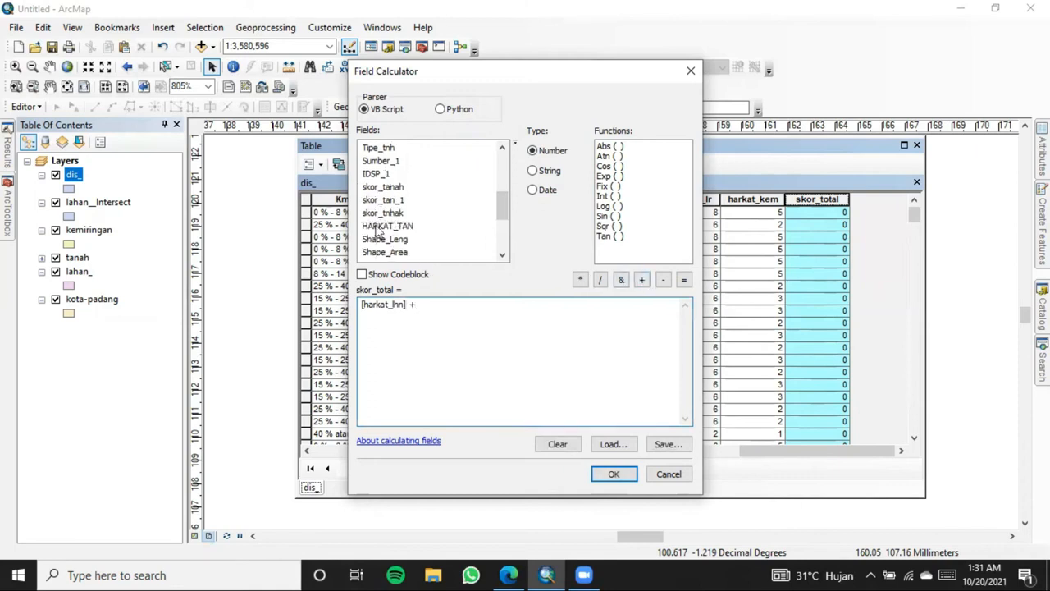
{"action": "double_click", "coordinate": [377, 227]}
{"action": "scroll", "coordinate": [462, 251], "scroll_direction": "down", "scroll_amount": 3}
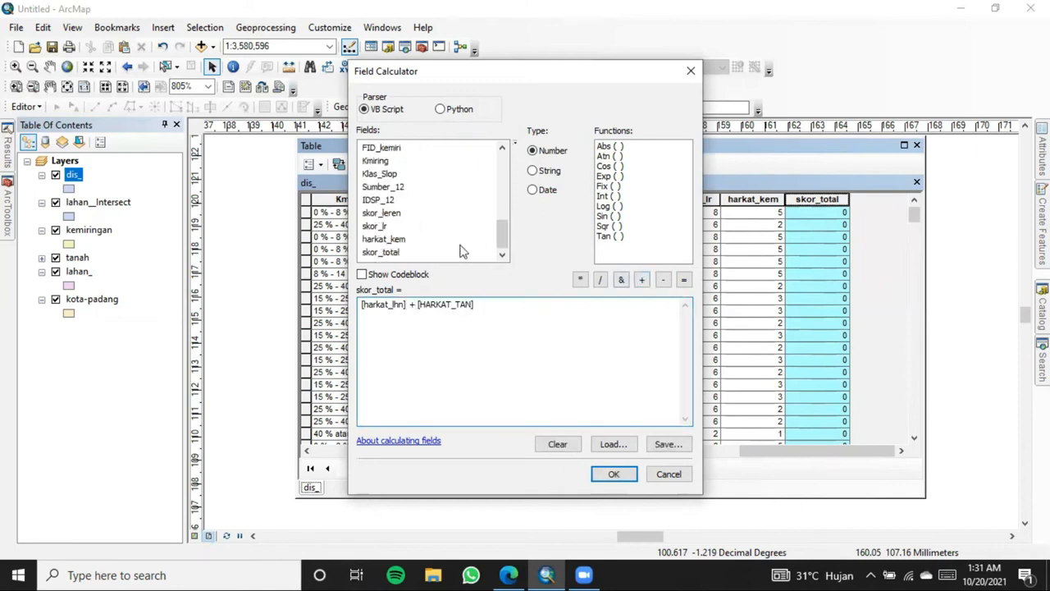
{"action": "left_click", "coordinate": [641, 280]}
{"action": "double_click", "coordinate": [376, 238]}
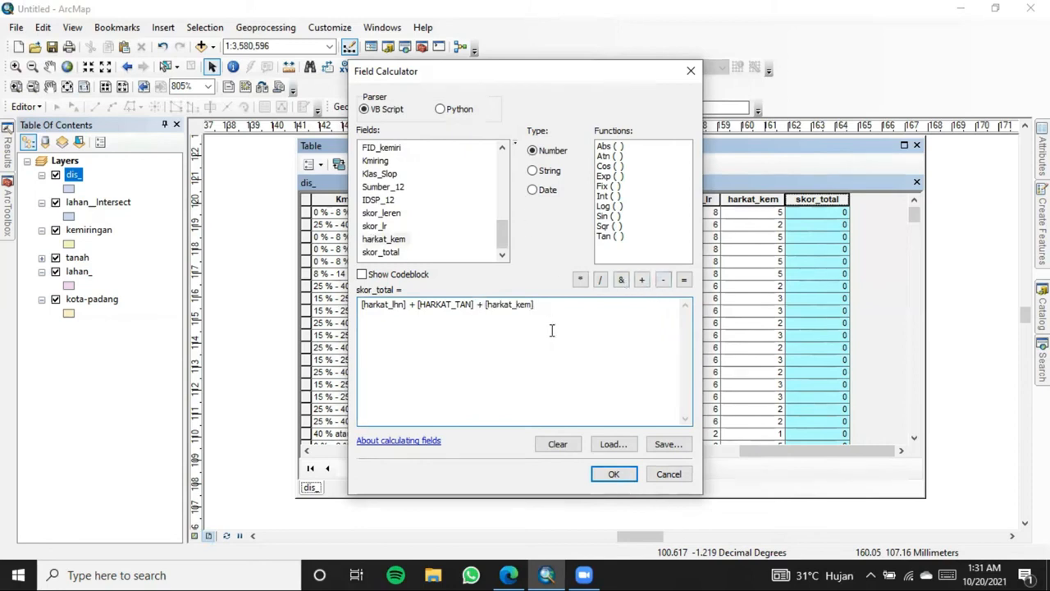
{"action": "left_click", "coordinate": [615, 474]}
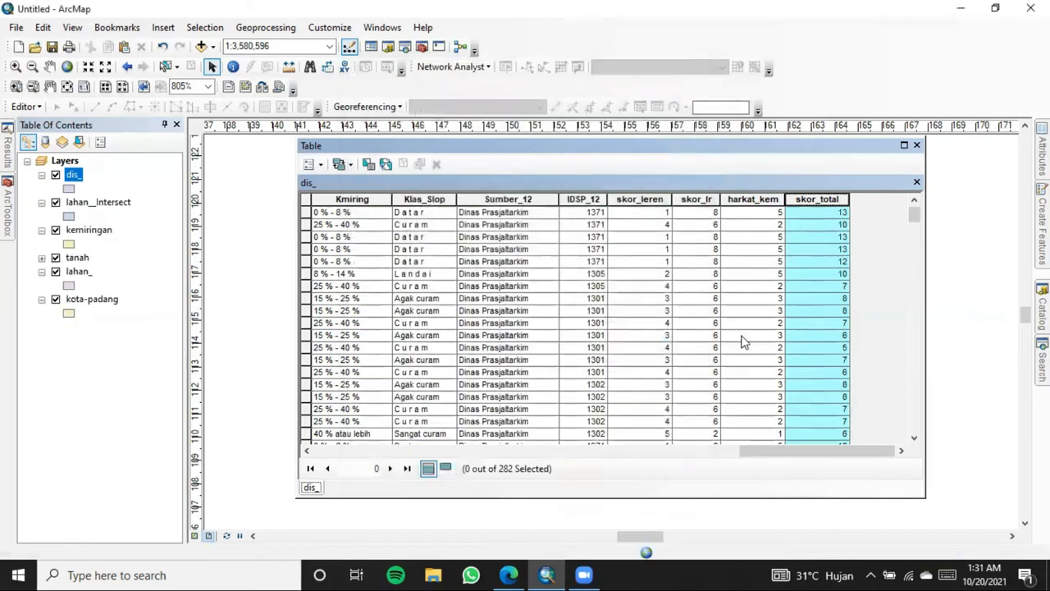
Look through the dis_ table's records to check the calculated skor_total values.
{"action": "scroll", "coordinate": [819, 254], "scroll_direction": "down", "scroll_amount": 20}
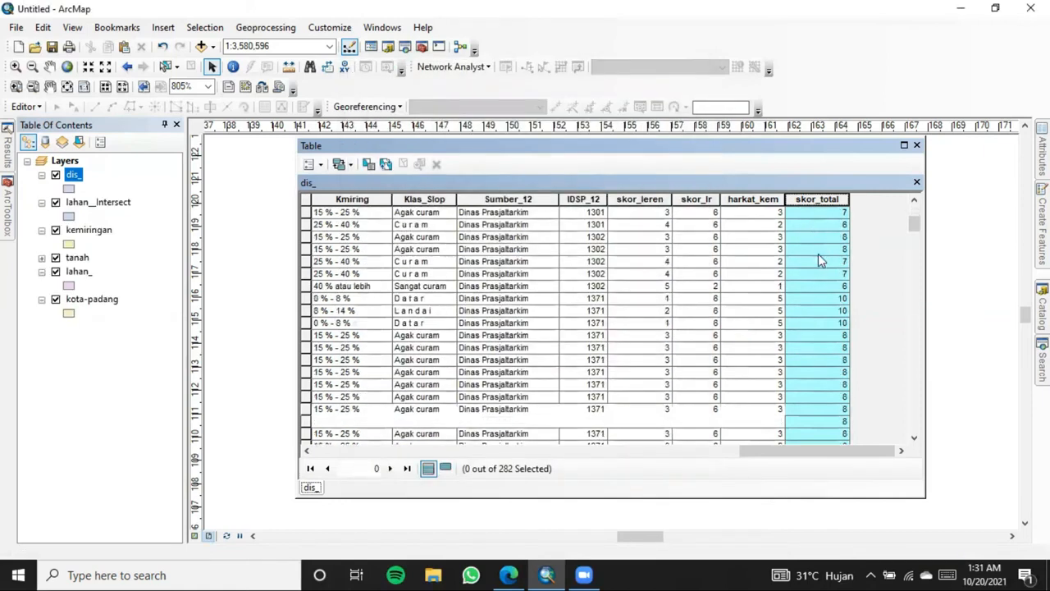
{"action": "scroll", "coordinate": [831, 343], "scroll_direction": "down", "scroll_amount": 20}
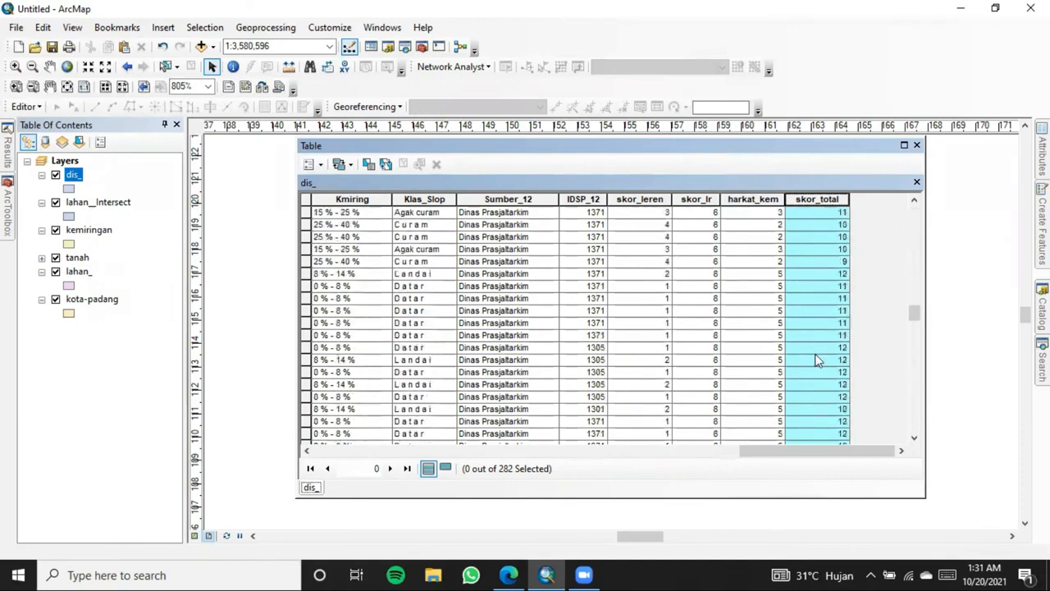
{"action": "left_click_drag", "start_coordinate": [914, 382], "coordinate": [914, 205]}
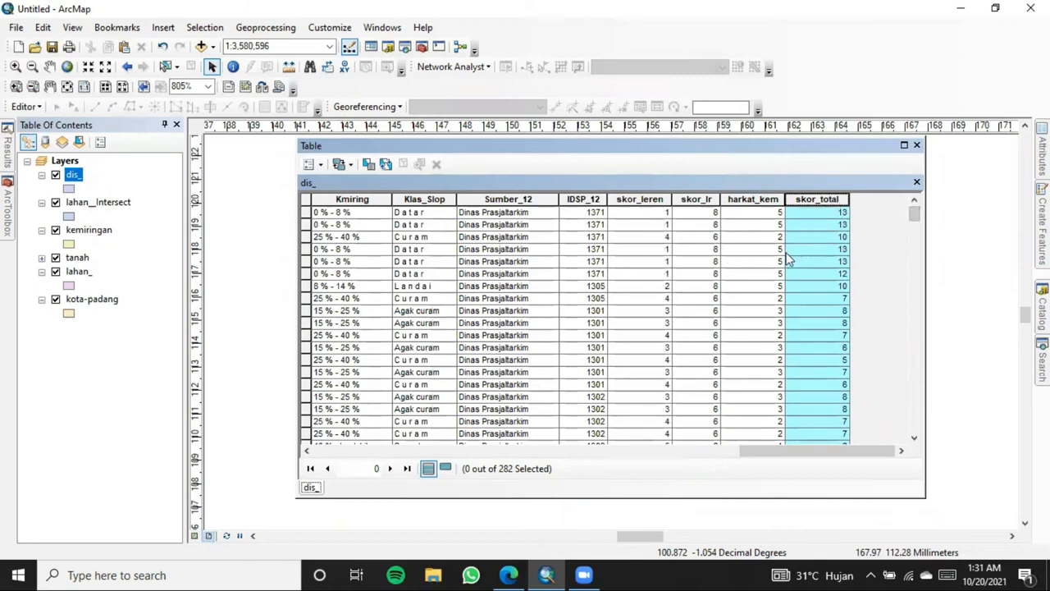
{"action": "left_click_drag", "start_coordinate": [914, 213], "coordinate": [904, 301]}
{"action": "left_click_drag", "start_coordinate": [918, 340], "coordinate": [909, 193]}
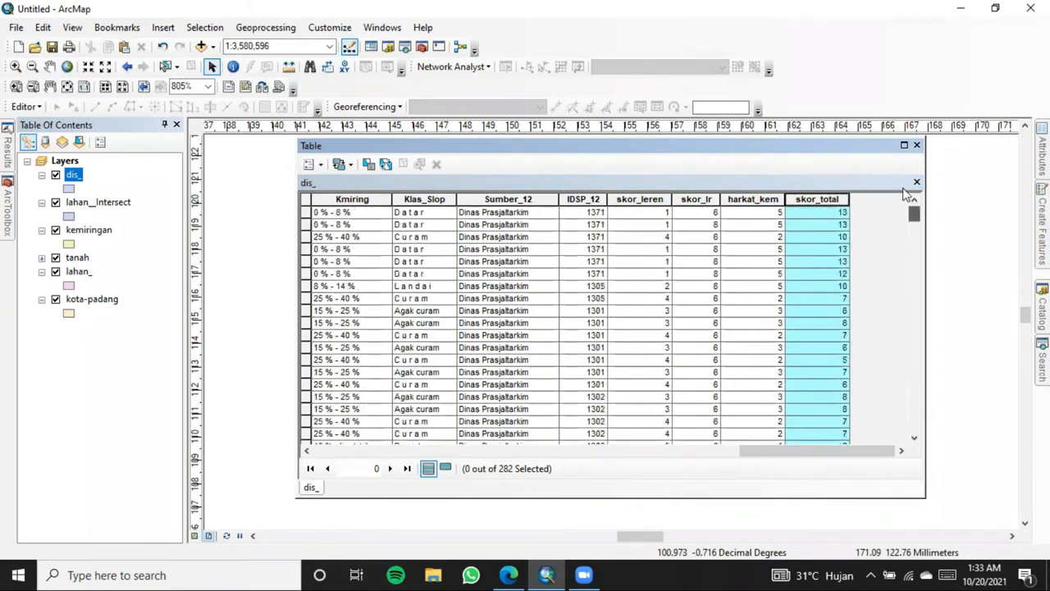
Close the attribute table and dissolve the dis_ layer by the skor_total field into the dis__Dissolve feature class.
{"action": "left_click", "coordinate": [917, 146]}
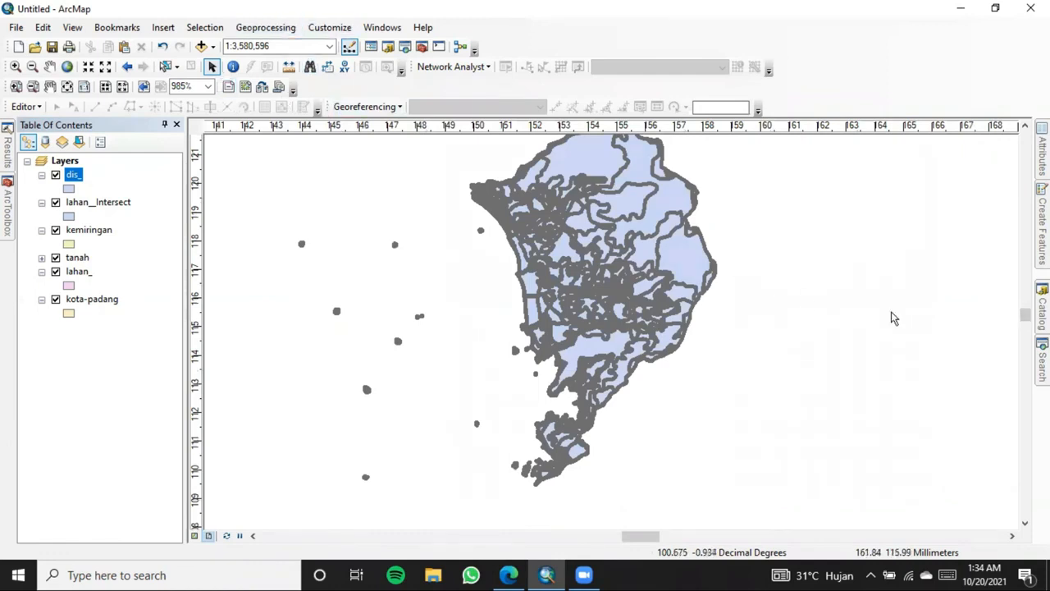
{"action": "left_click", "coordinate": [265, 27]}
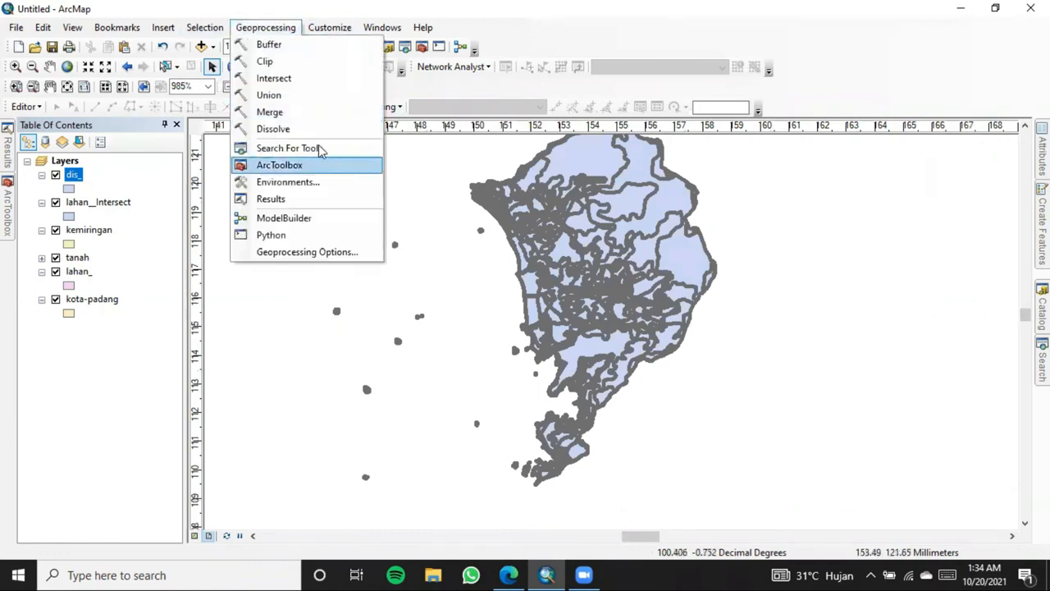
{"action": "left_click", "coordinate": [307, 131]}
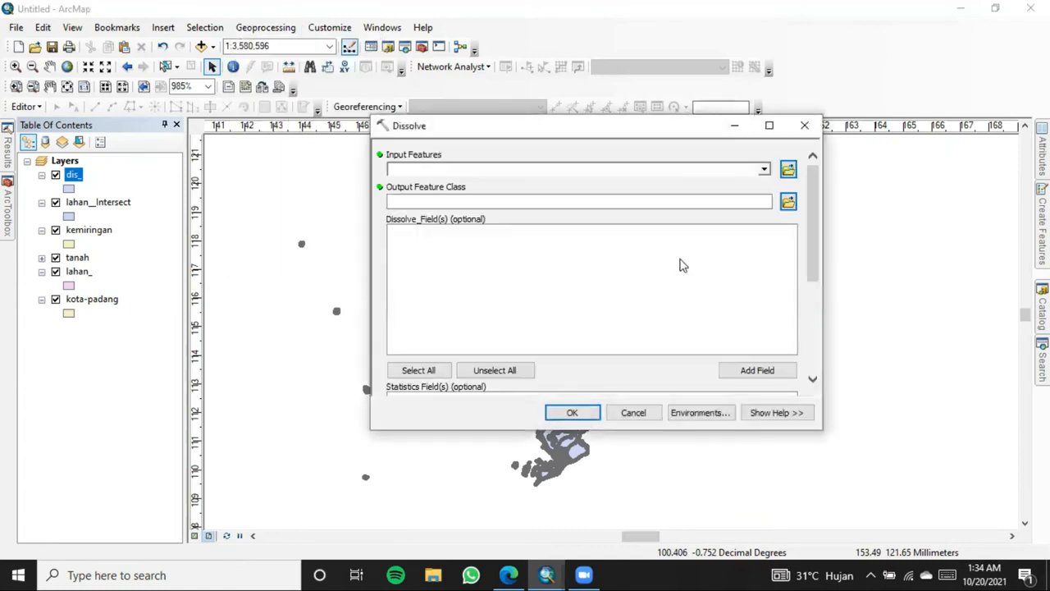
{"action": "left_click", "coordinate": [764, 169]}
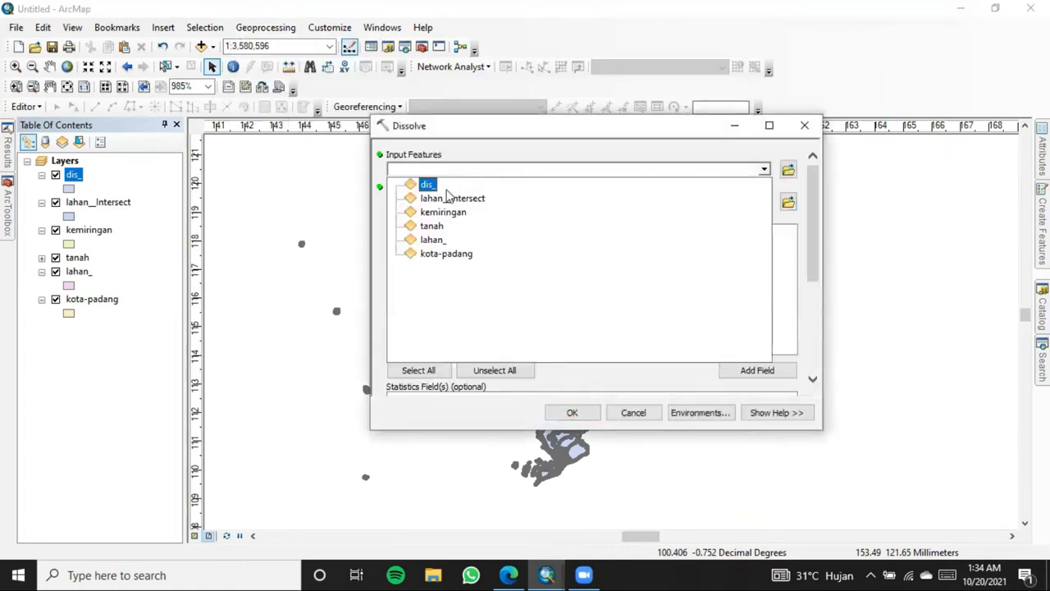
{"action": "left_click", "coordinate": [426, 185]}
{"action": "scroll", "coordinate": [588, 295], "scroll_direction": "down", "scroll_amount": 10}
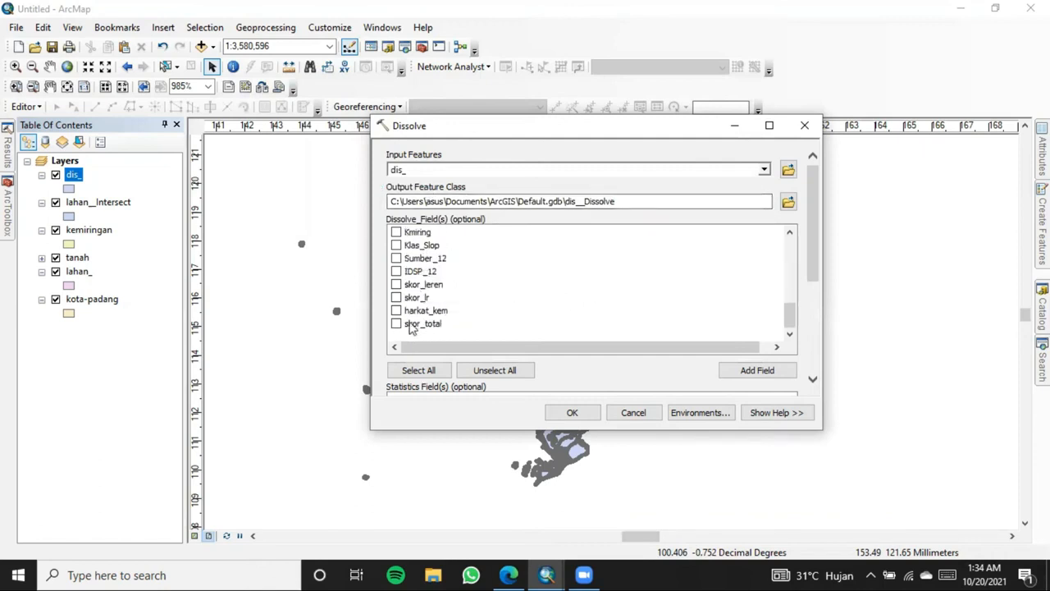
{"action": "left_click", "coordinate": [397, 323]}
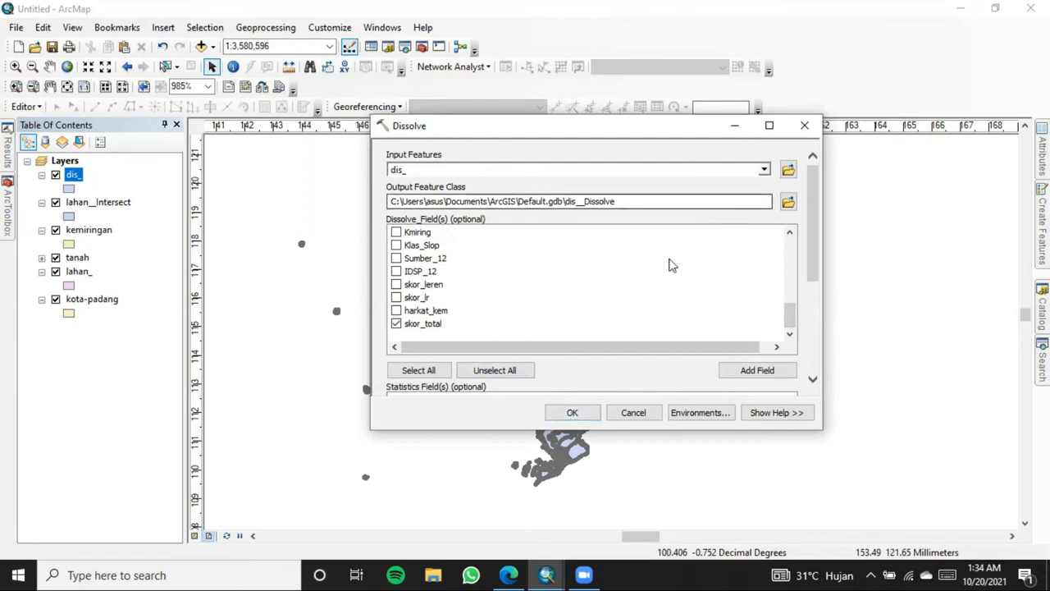
{"action": "left_click", "coordinate": [576, 413]}
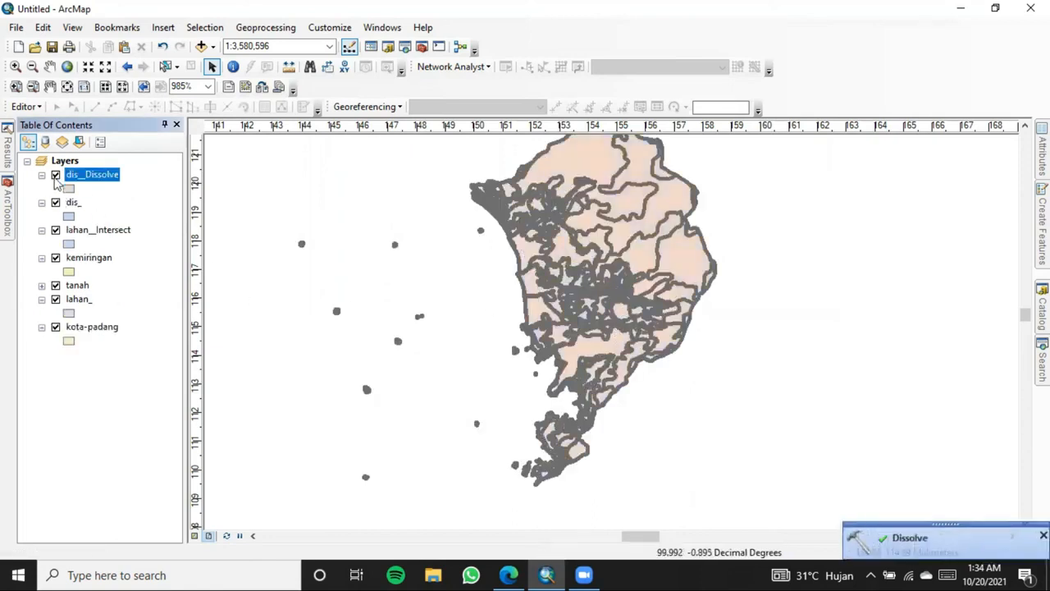
Toggle the dis__Dissolve layer's visibility to compare the dissolved polygons with the dis_ layer beneath.
{"action": "left_click", "coordinate": [55, 176]}
{"action": "left_click", "coordinate": [55, 175]}
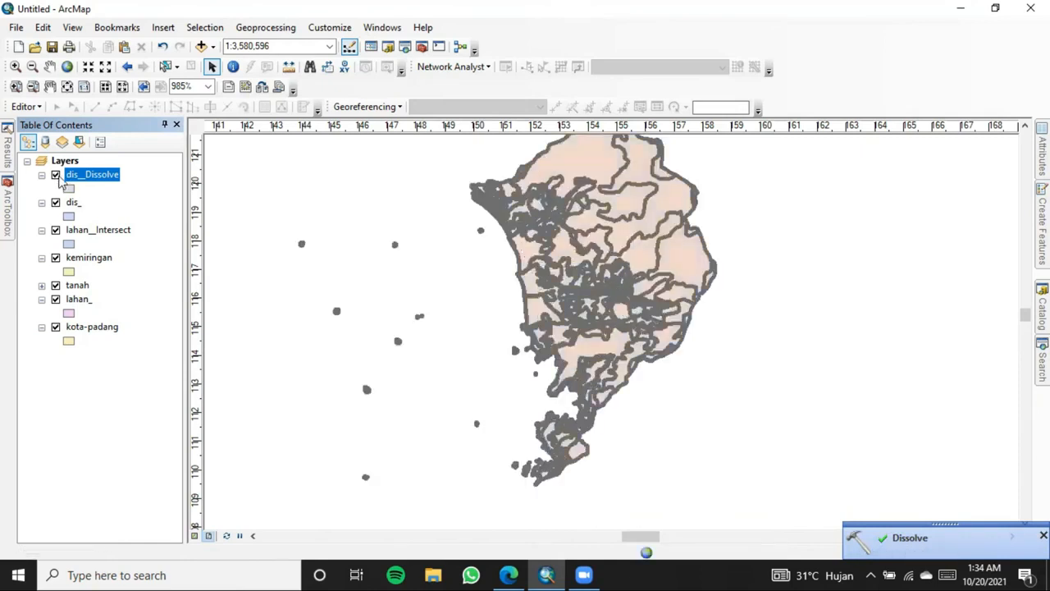
{"action": "left_click", "coordinate": [55, 175]}
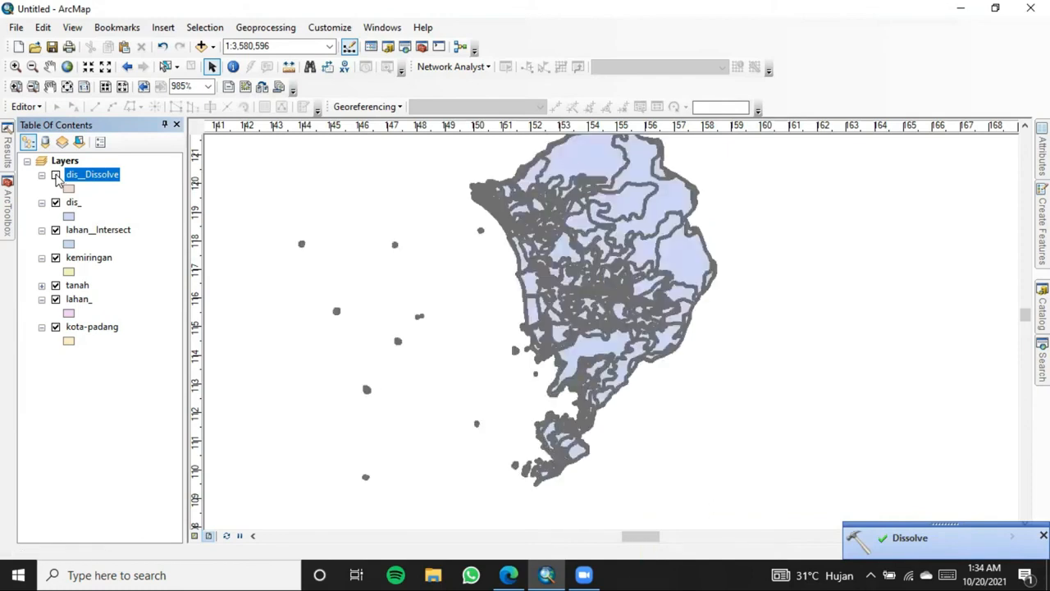
{"action": "left_click", "coordinate": [55, 175]}
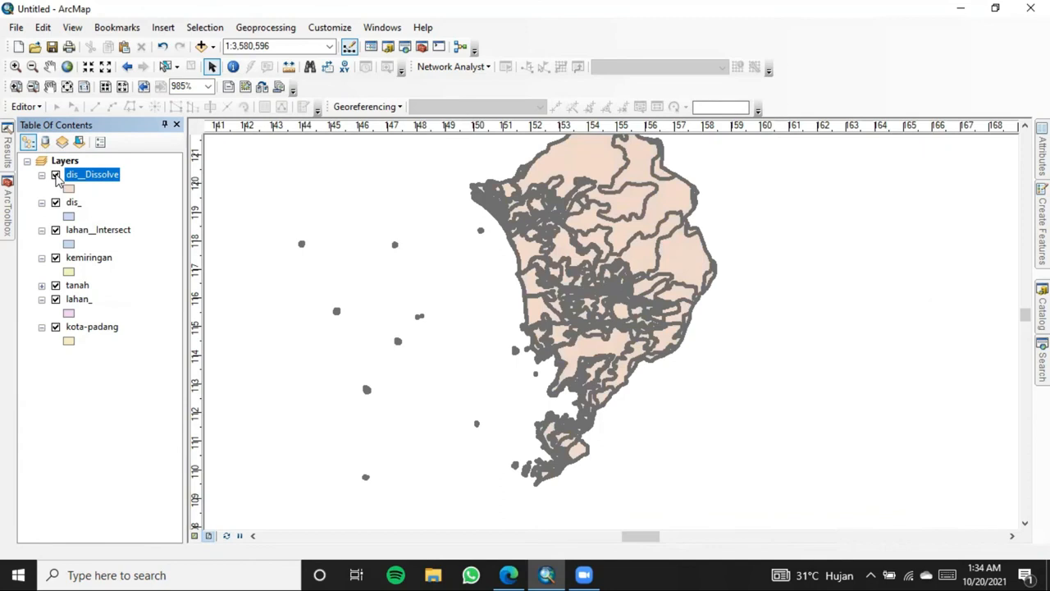
{"action": "scroll", "coordinate": [673, 264], "scroll_direction": "up", "scroll_amount": 1}
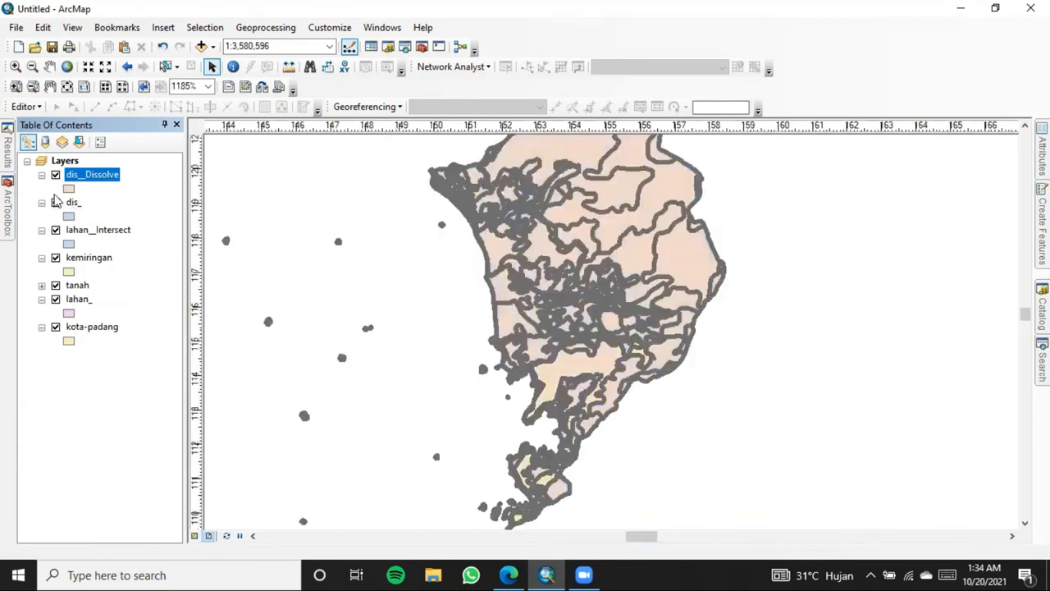
{"action": "left_click", "coordinate": [55, 175]}
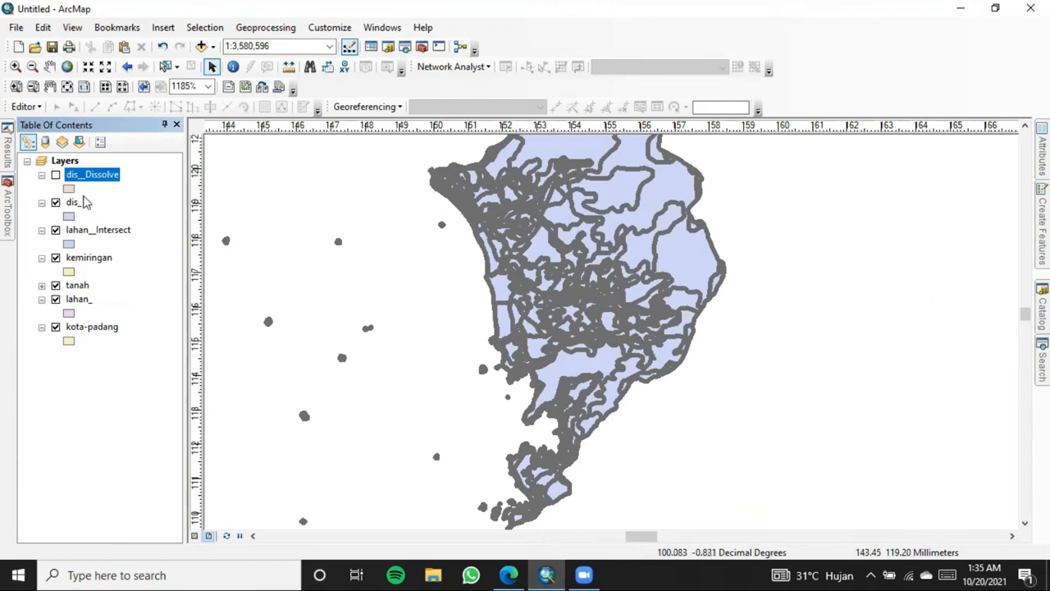
{"action": "scroll", "coordinate": [570, 261], "scroll_direction": "up", "scroll_amount": 1}
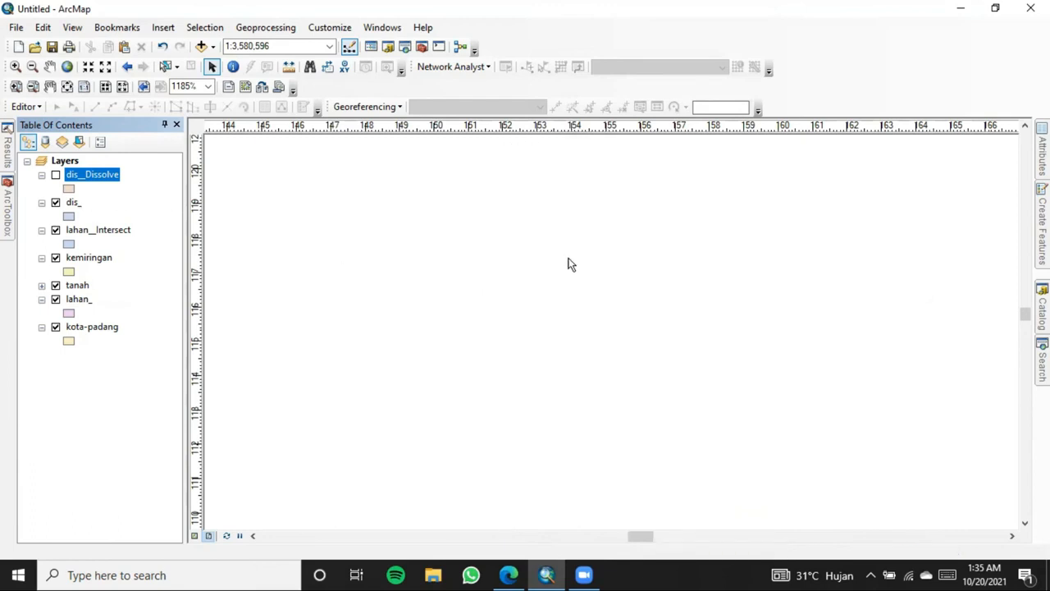
{"action": "left_click", "coordinate": [55, 175]}
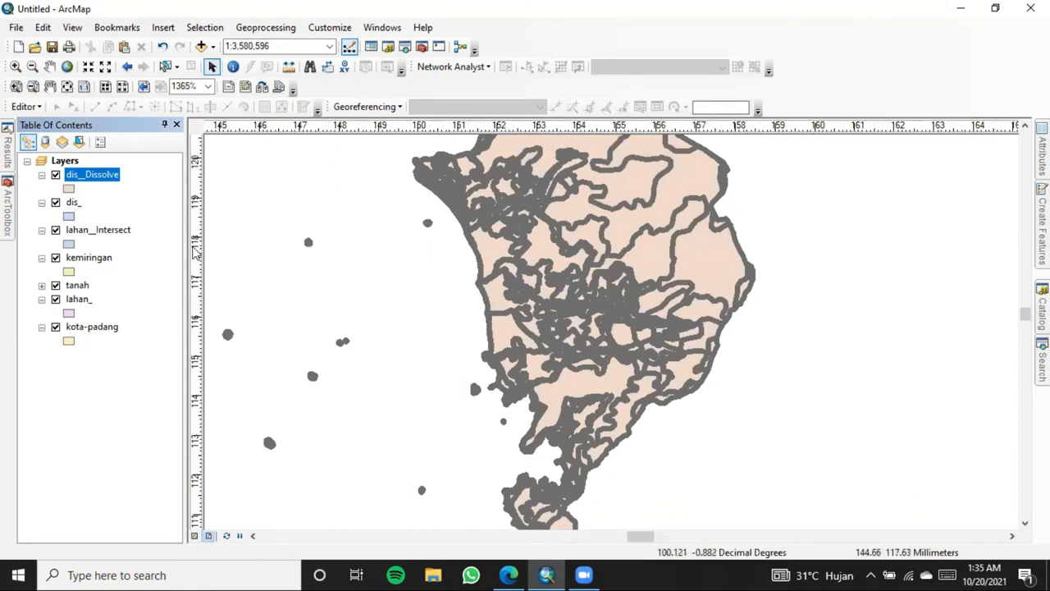
Switch to the PDF in Edge, look up the settlement land suitability classification table, and return to ArcMap.
{"action": "left_click", "coordinate": [509, 576]}
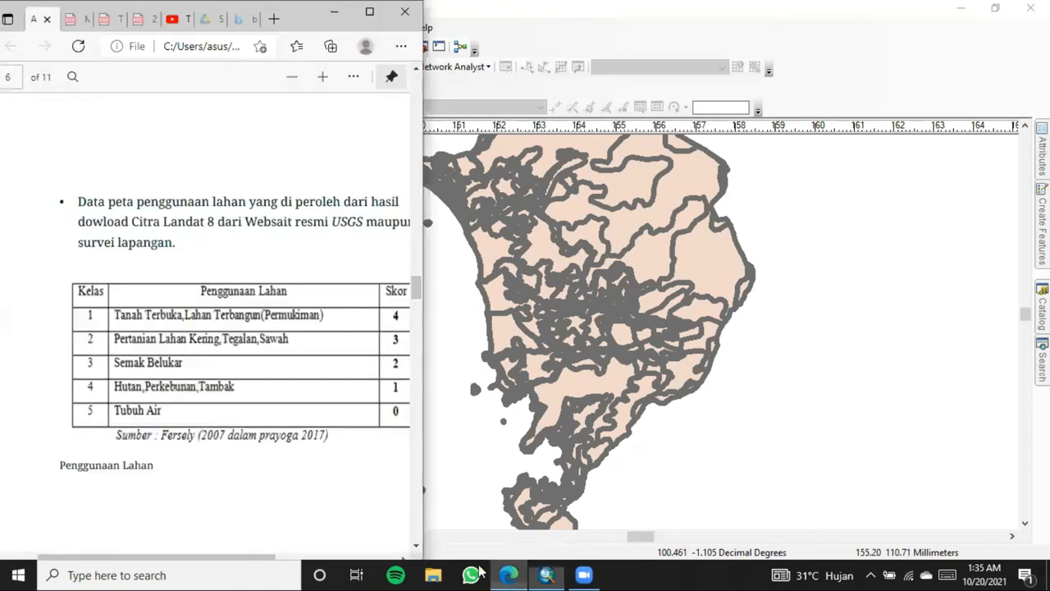
{"action": "scroll", "coordinate": [342, 392], "scroll_direction": "down", "scroll_amount": 5}
{"action": "scroll", "coordinate": [342, 392], "scroll_direction": "up", "scroll_amount": 4}
{"action": "scroll", "coordinate": [342, 391], "scroll_direction": "down", "scroll_amount": 1}
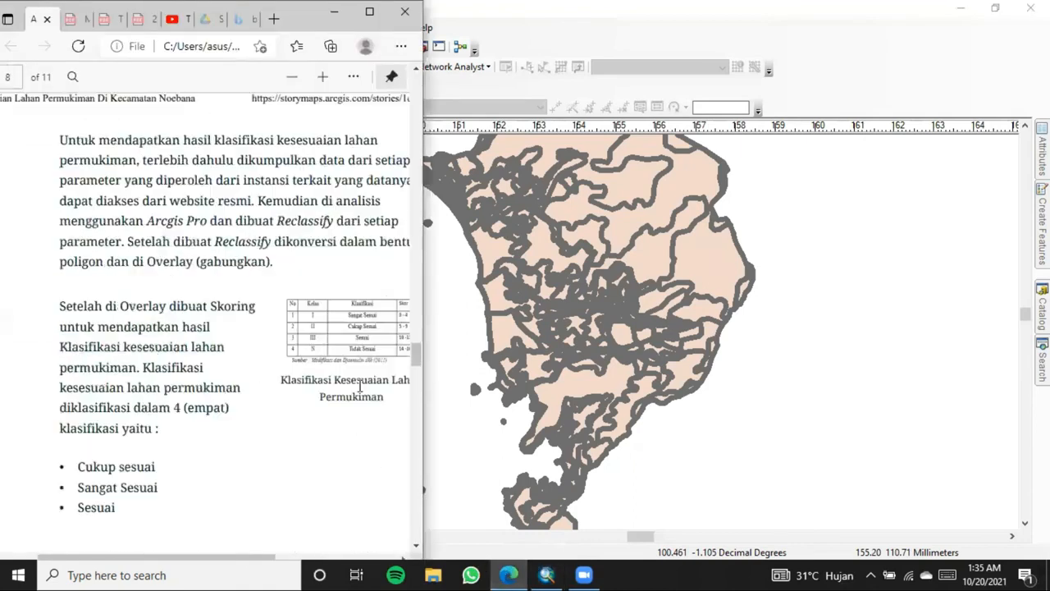
{"action": "left_click", "coordinate": [827, 7]}
Open the dis__Dissolve layer's attribute table and add a Text field named klasifikasi with length 50.
{"action": "right_click", "coordinate": [97, 176]}
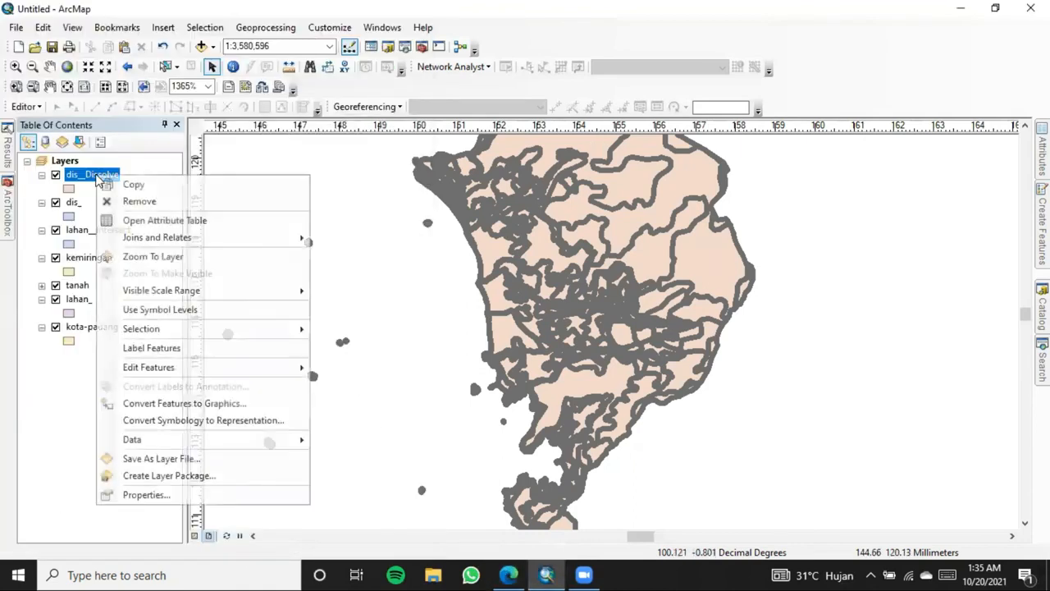
{"action": "left_click", "coordinate": [139, 220]}
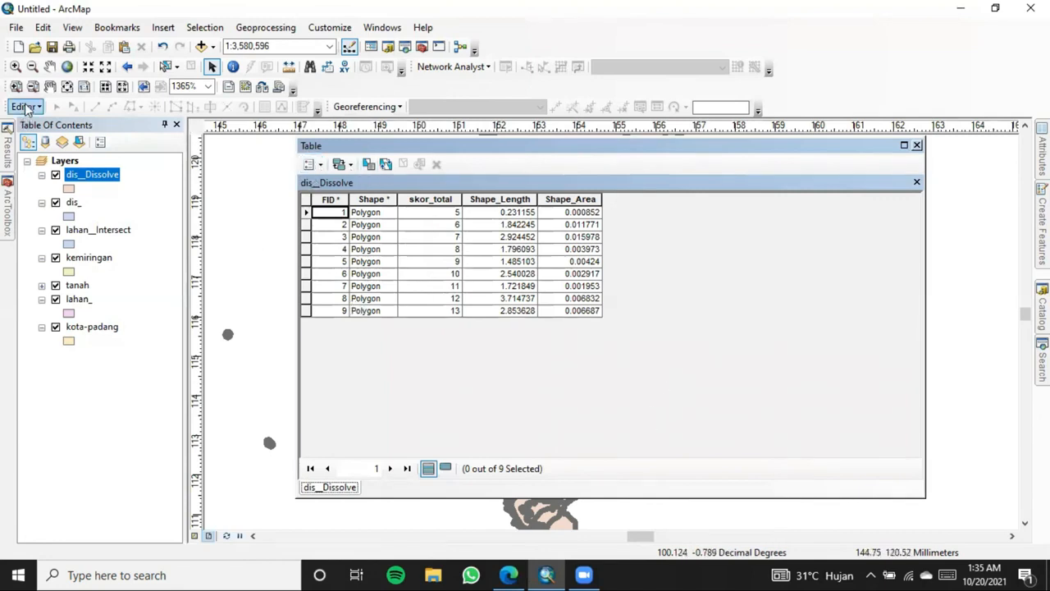
{"action": "left_click", "coordinate": [319, 164]}
{"action": "left_click", "coordinate": [320, 165]}
{"action": "left_click", "coordinate": [319, 165]}
{"action": "left_click", "coordinate": [343, 275]}
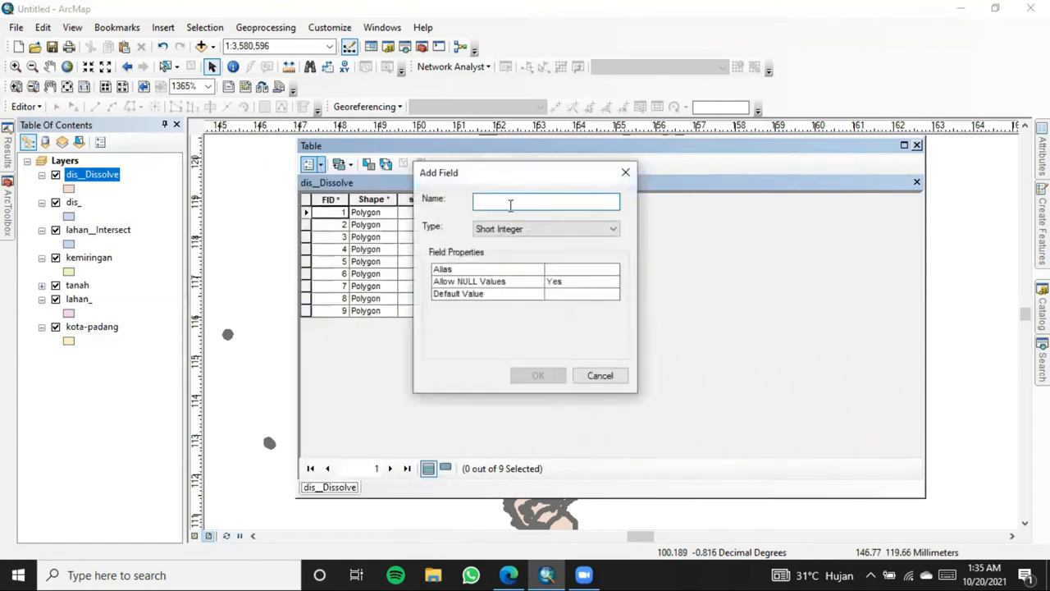
{"action": "type", "text": "kl"}
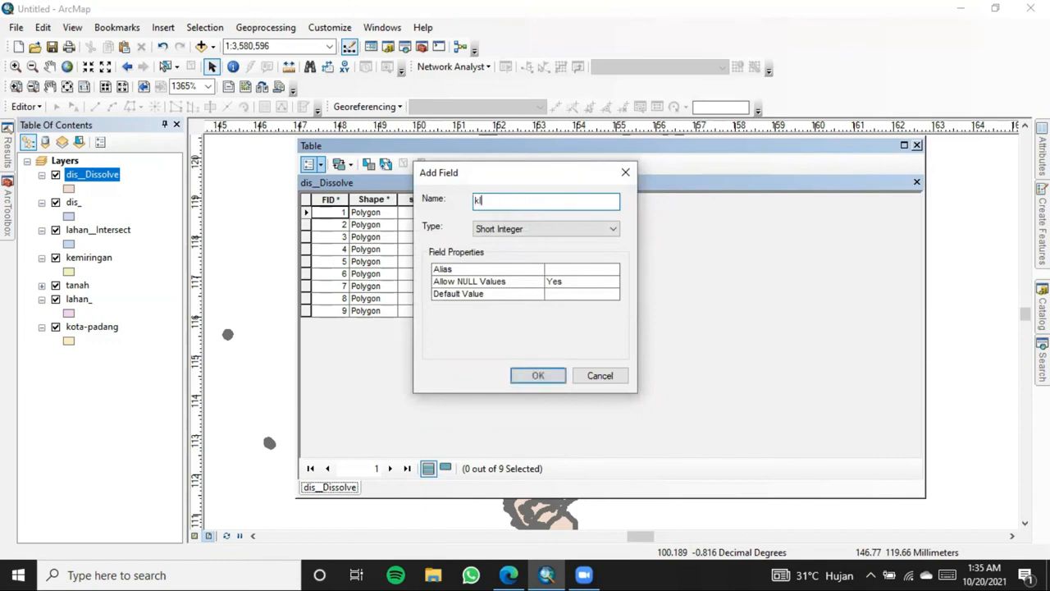
{"action": "type", "text": "asifikas"}
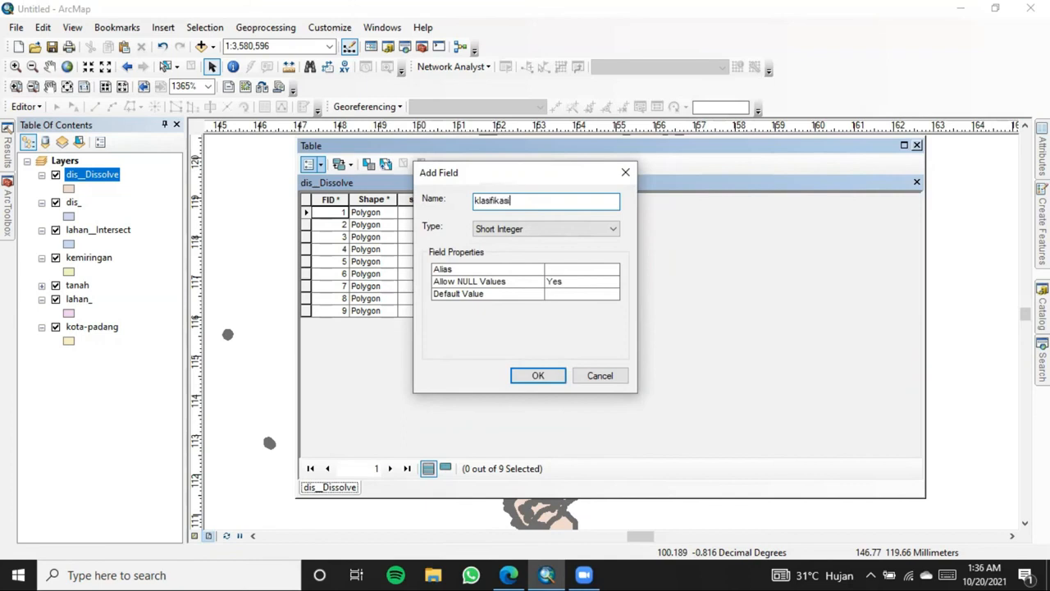
{"action": "type", "text": "i"}
{"action": "left_click", "coordinate": [525, 229]}
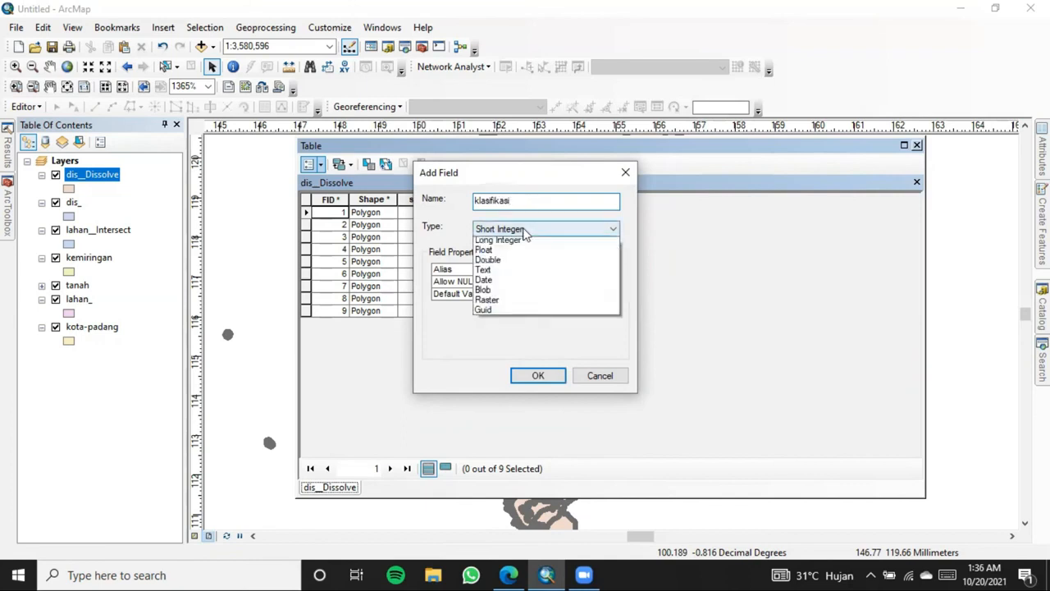
{"action": "left_click", "coordinate": [496, 283]}
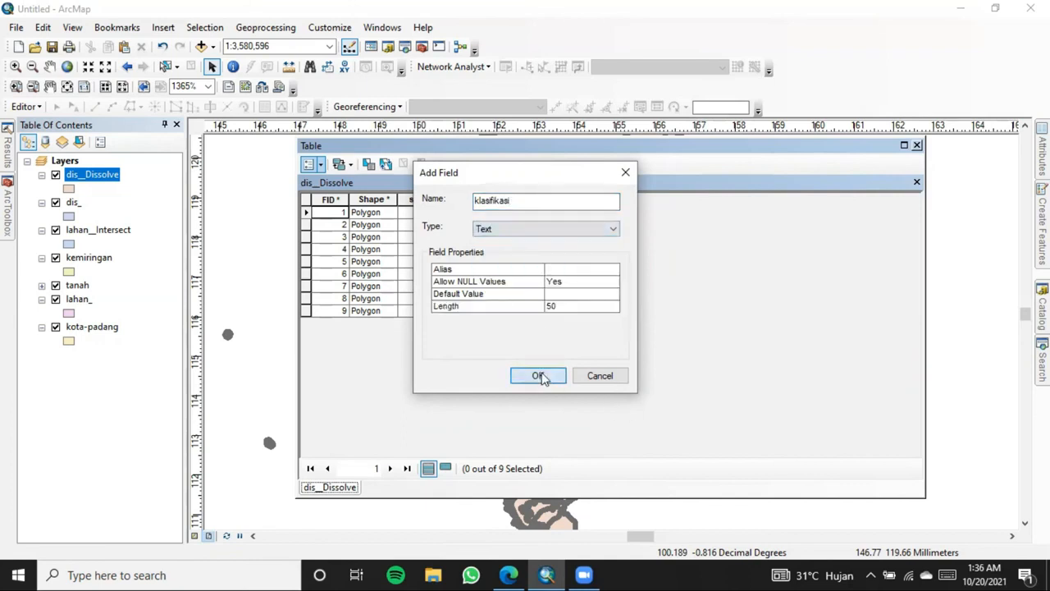
{"action": "left_click", "coordinate": [537, 376]}
Start an edit session on the dis__Dissolve layer.
{"action": "left_click", "coordinate": [24, 106]}
{"action": "left_click", "coordinate": [41, 124]}
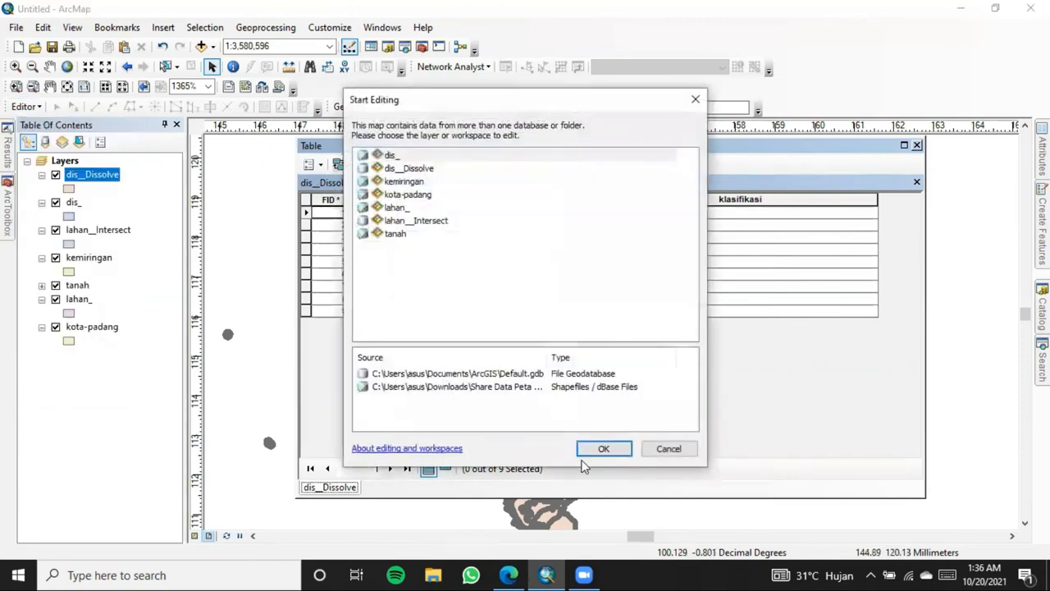
{"action": "left_click", "coordinate": [410, 167]}
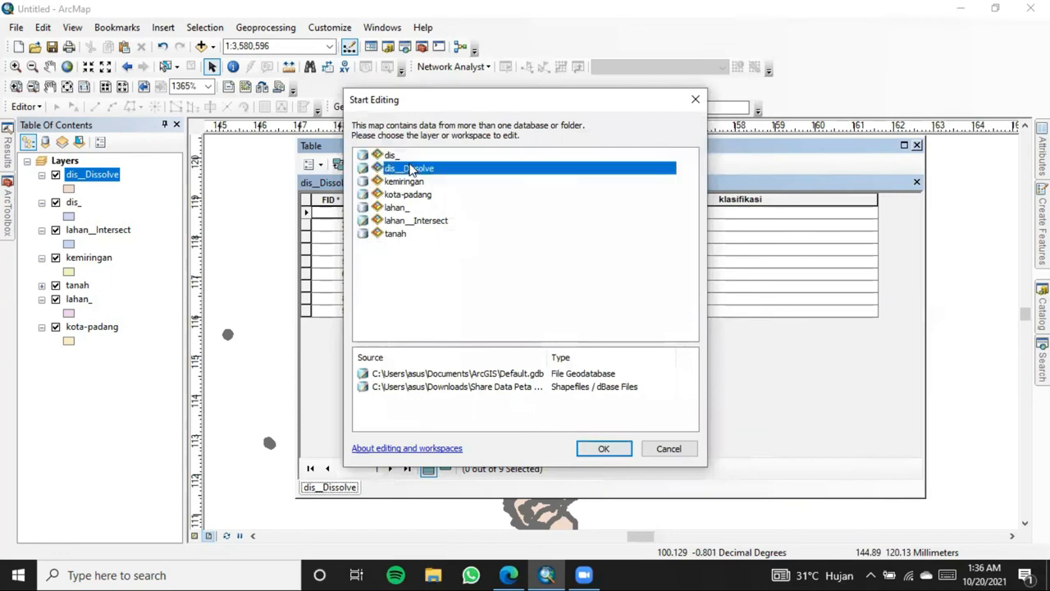
{"action": "left_click", "coordinate": [604, 448]}
{"action": "left_click", "coordinate": [738, 213]}
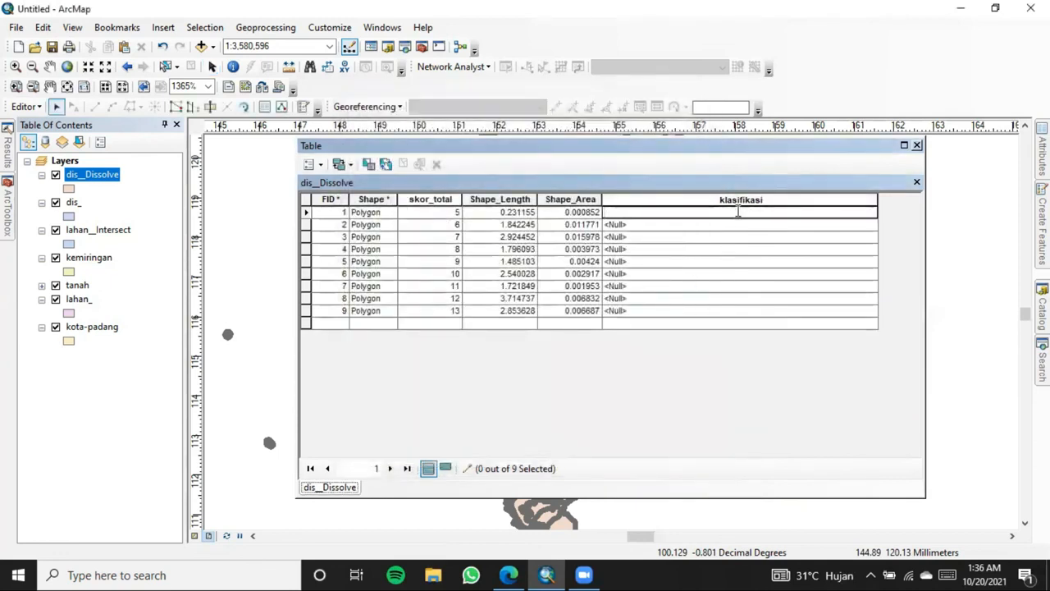
{"action": "left_click", "coordinate": [800, 126]}
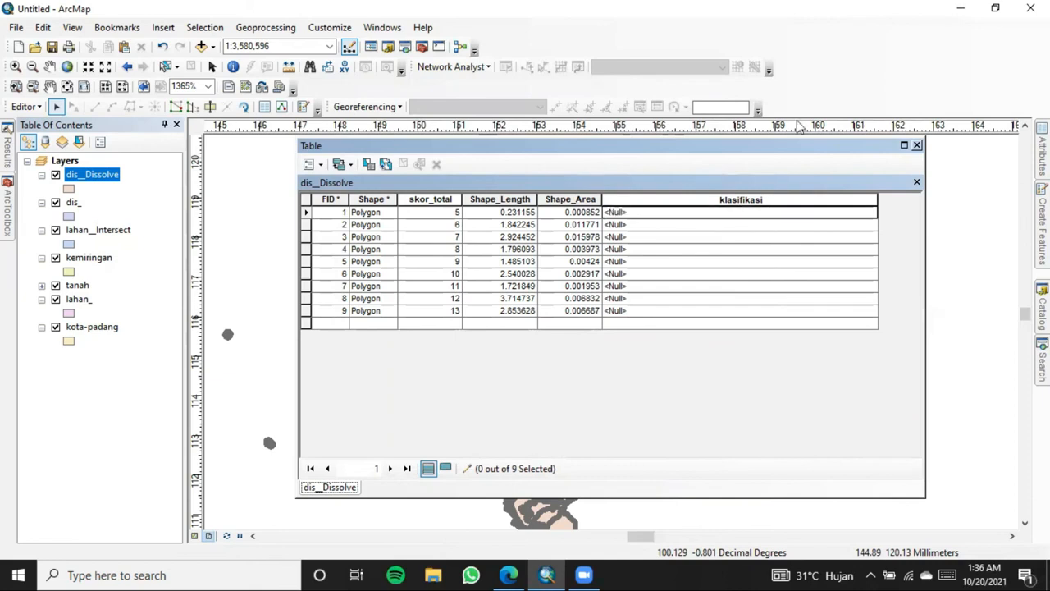
Arrange the attribute table beside the PDF and enlarge the Klasifikasi Kesesuaian Lahan Permukiman table to read its score ranges.
{"action": "left_click", "coordinate": [995, 8]}
{"action": "left_click_drag", "start_coordinate": [713, 147], "coordinate": [803, 124]}
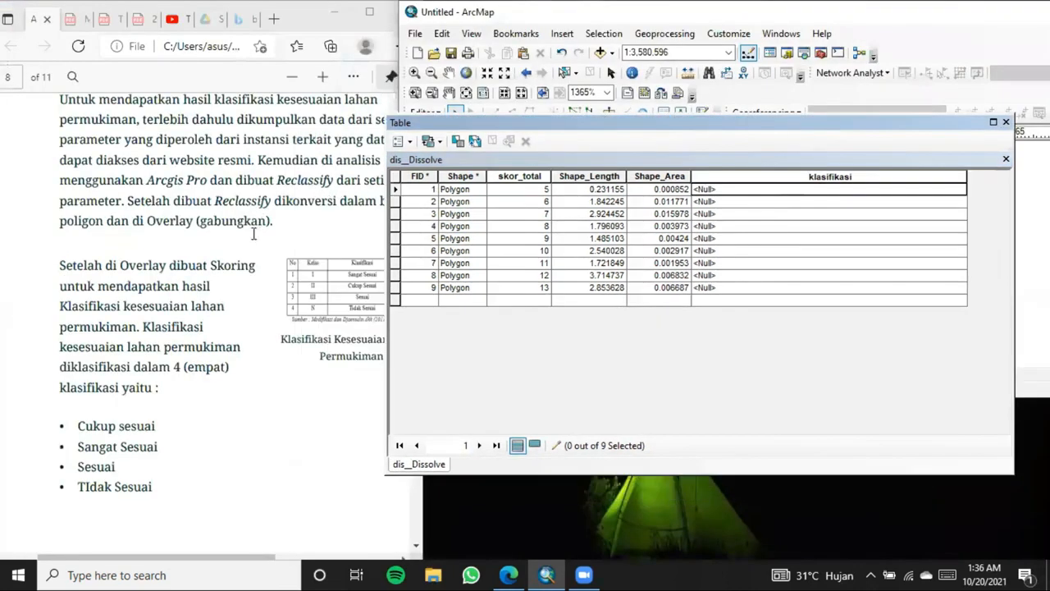
{"action": "scroll", "coordinate": [279, 275], "scroll_direction": "down", "scroll_amount": 5}
{"action": "scroll", "coordinate": [305, 317], "scroll_direction": "up", "scroll_amount": 5}
{"action": "left_click_drag", "start_coordinate": [230, 558], "coordinate": [333, 560]}
{"action": "left_click", "coordinate": [323, 79]}
{"action": "left_click", "coordinate": [326, 83]}
{"action": "left_click", "coordinate": [326, 83]}
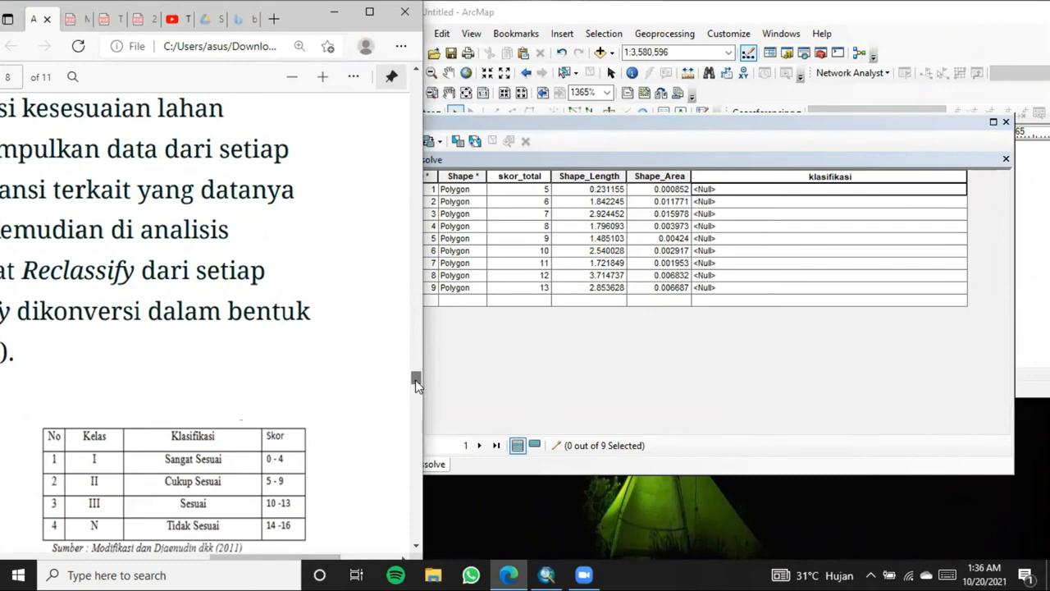
{"action": "left_click_drag", "start_coordinate": [416, 380], "coordinate": [418, 385]}
Fill in klasifikasi as "cukup sesuai" for the five records with skor_total 5 to 9.
{"action": "left_click", "coordinate": [743, 195]}
{"action": "left_click", "coordinate": [744, 188]}
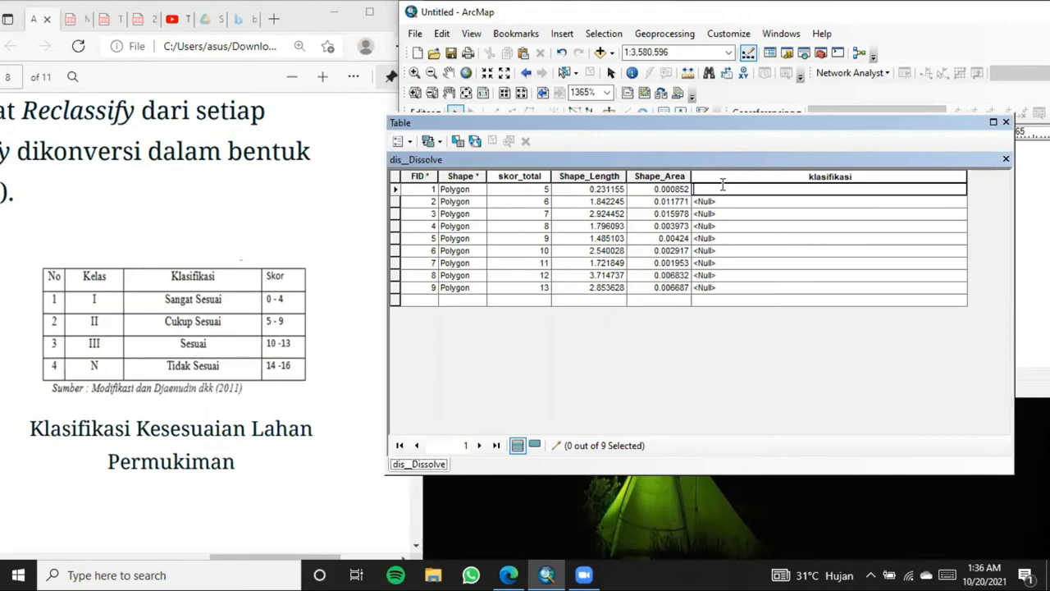
{"action": "type", "text": "cukup sesuai"}
{"action": "key", "text": "ctrl+a"}
{"action": "key", "text": "ctrl+c"}
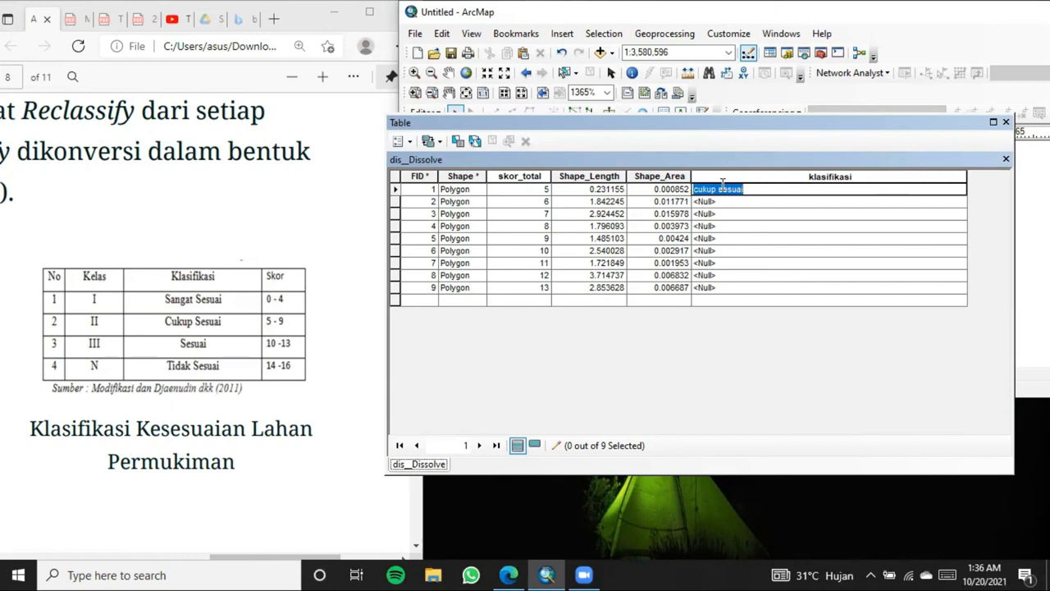
{"action": "key", "text": "Return"}
{"action": "key", "text": "ctrl+v"}
{"action": "key", "text": "Return"}
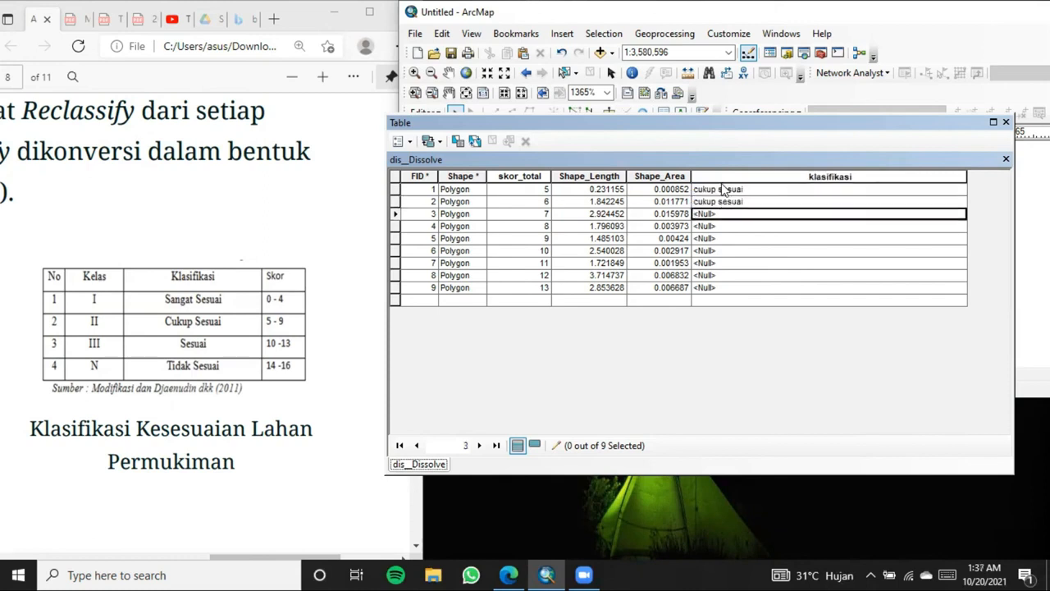
{"action": "key", "text": "ctrl+v"}
{"action": "key", "text": "Return"}
{"action": "key", "text": "ctrl+v"}
{"action": "key", "text": "Return"}
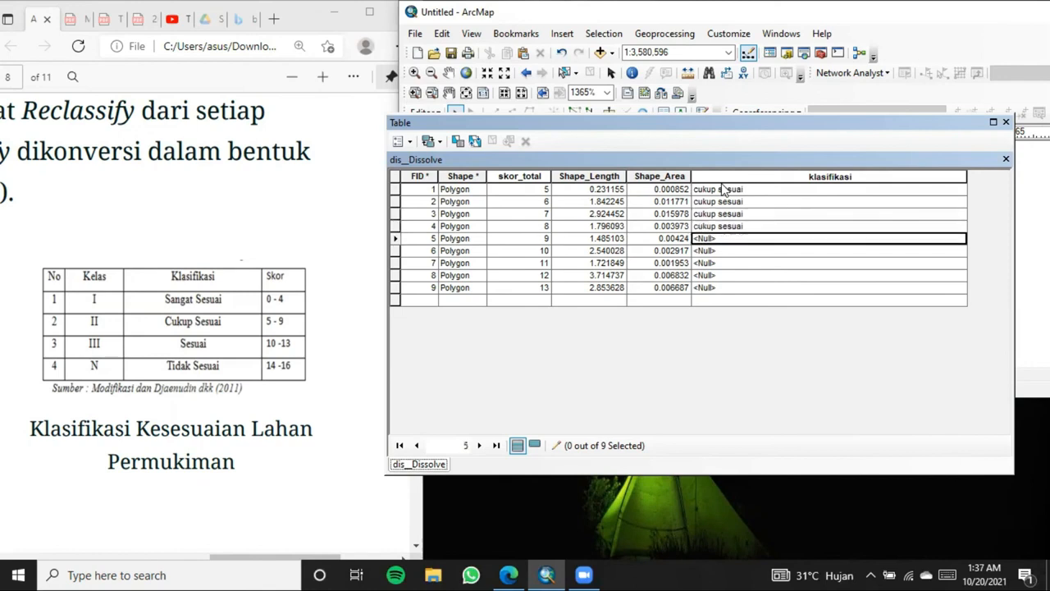
{"action": "key", "text": "ctrl+v"}
Fill in klasifikasi as "Sesuai" for the four records with skor_total 10 to 13.
{"action": "left_click", "coordinate": [715, 251]}
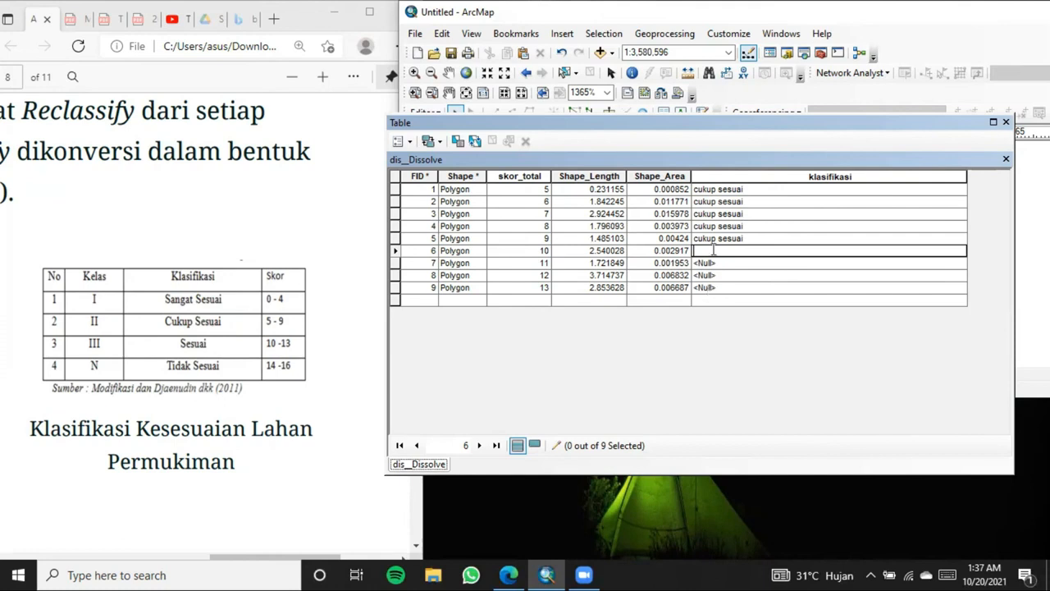
{"action": "type", "text": "Sesuai"}
{"action": "double_click", "coordinate": [714, 250]}
{"action": "key", "text": "ctrl+c"}
{"action": "key", "text": "Down"}
{"action": "key", "text": "ctrl+v"}
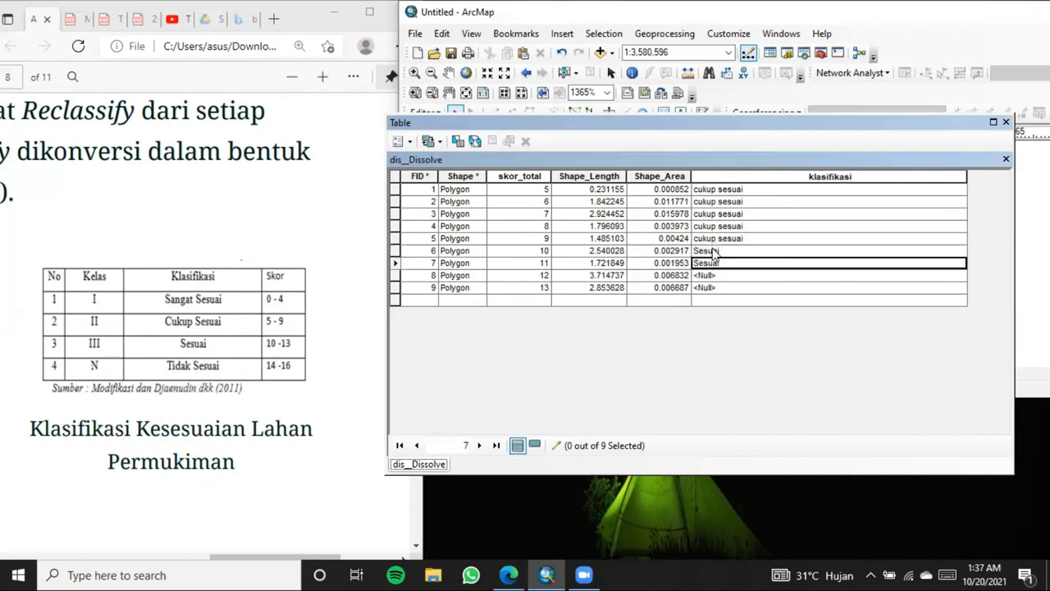
{"action": "key", "text": "Down"}
{"action": "key", "text": "ctrl+v"}
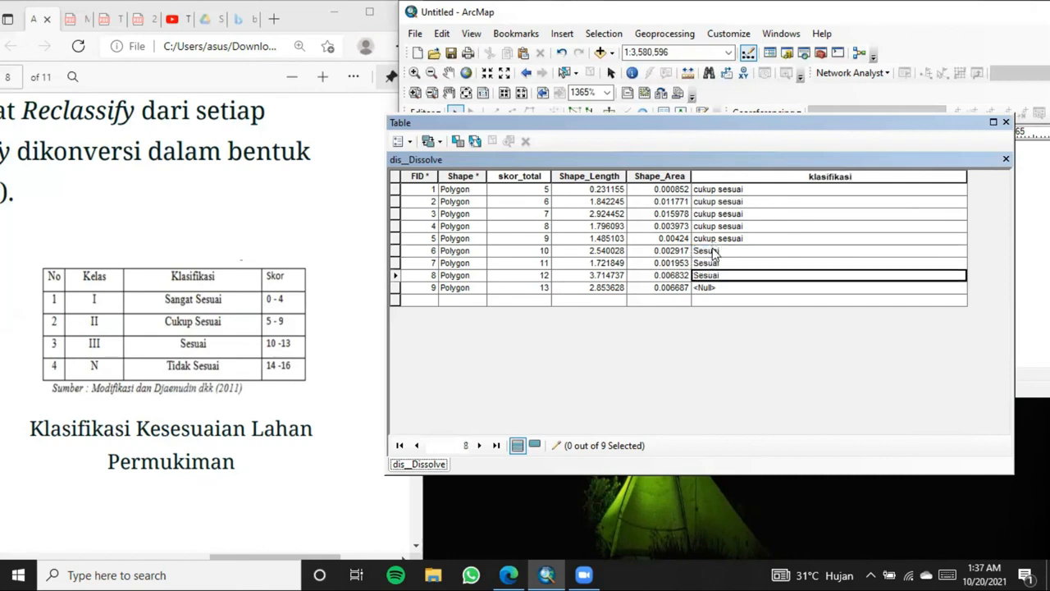
{"action": "key", "text": "Down"}
{"action": "key", "text": "ctrl+v"}
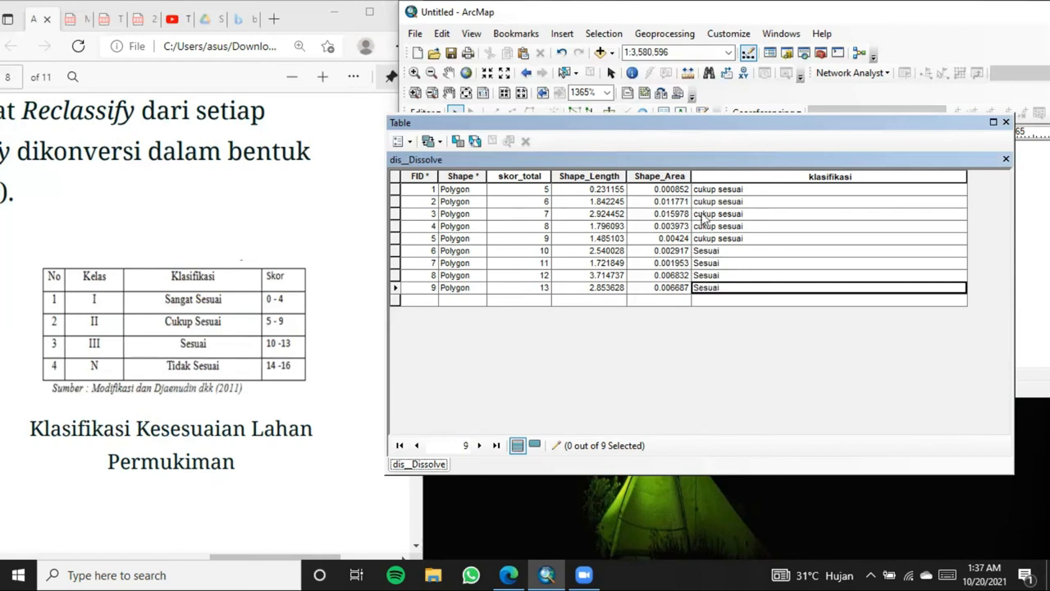
Stop the edit session on the dis__Dissolve layer, saving the edits, and close its attribute table.
{"action": "double_click", "coordinate": [981, 15]}
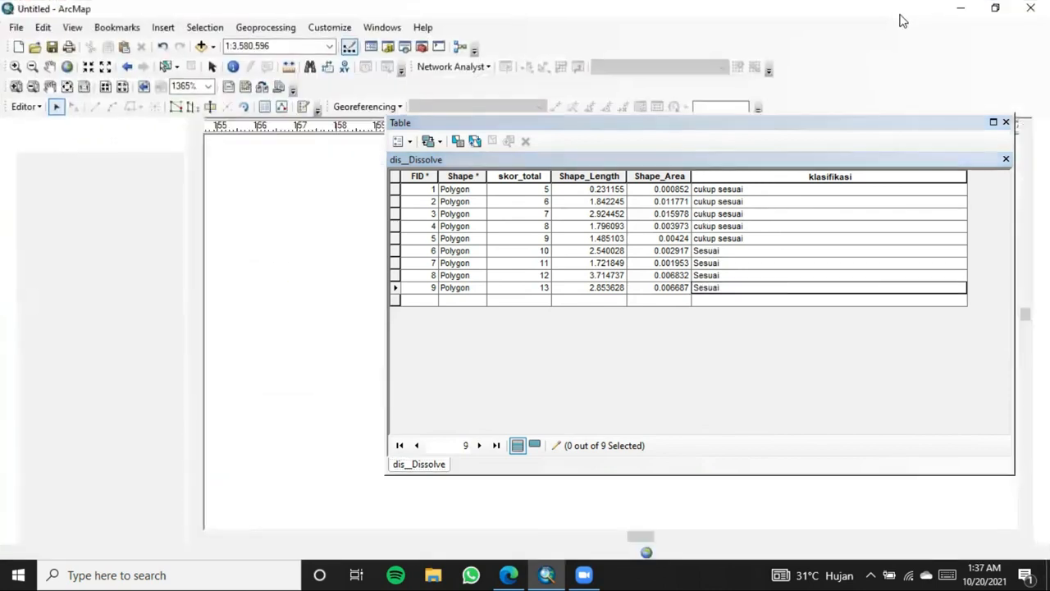
{"action": "left_click", "coordinate": [39, 107]}
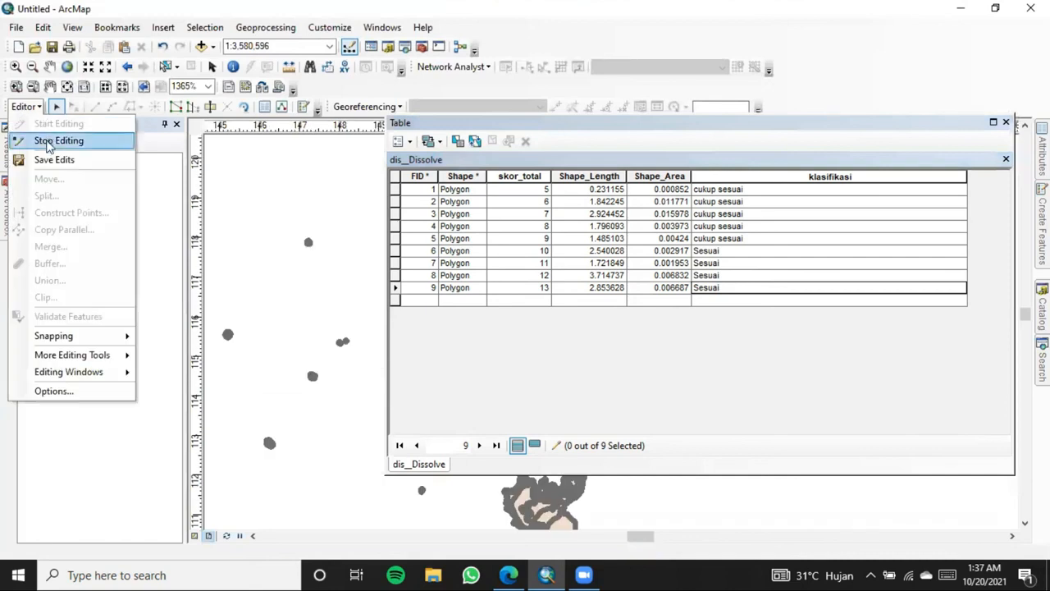
{"action": "left_click", "coordinate": [47, 141]}
{"action": "left_click", "coordinate": [472, 336]}
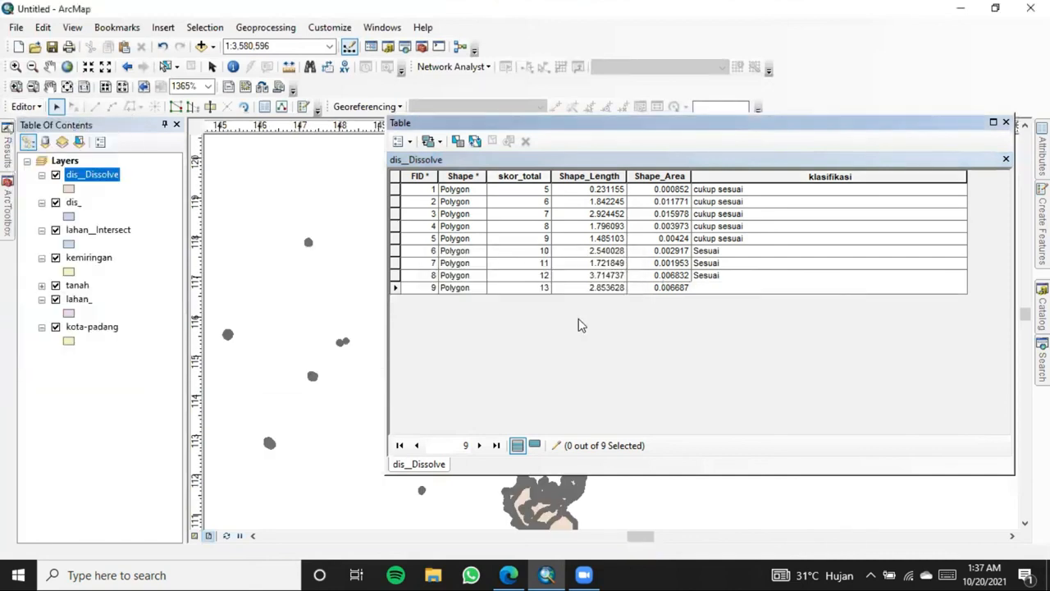
{"action": "left_click", "coordinate": [1007, 123]}
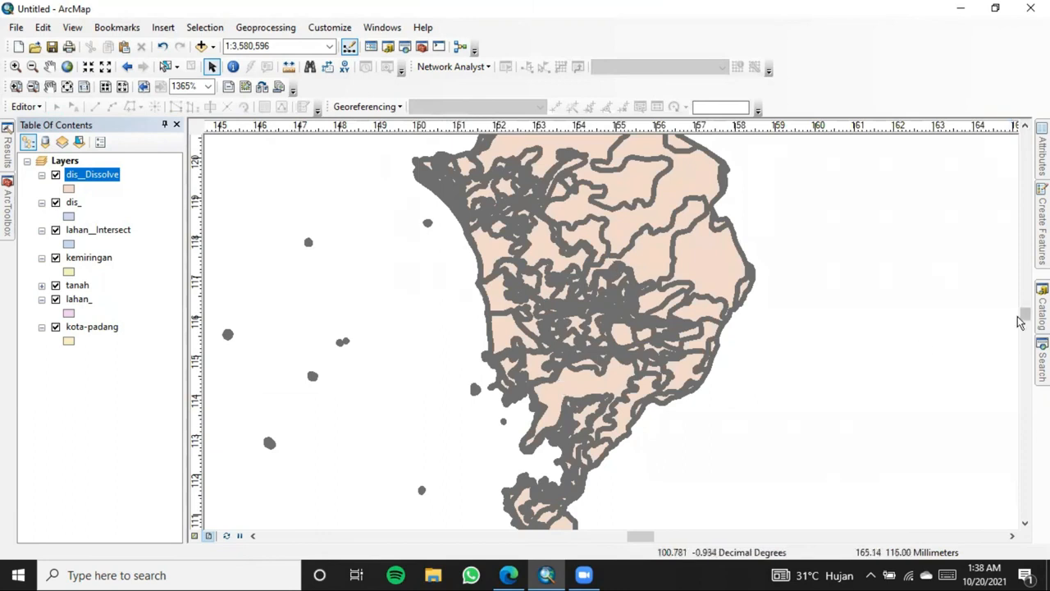
Symbolize the dis__Dissolve layer by unique values of the klasifikasi field and add all of its values.
{"action": "scroll", "coordinate": [1017, 321], "scroll_direction": "up", "scroll_amount": 1}
{"action": "scroll", "coordinate": [909, 281], "scroll_direction": "up", "scroll_amount": 1}
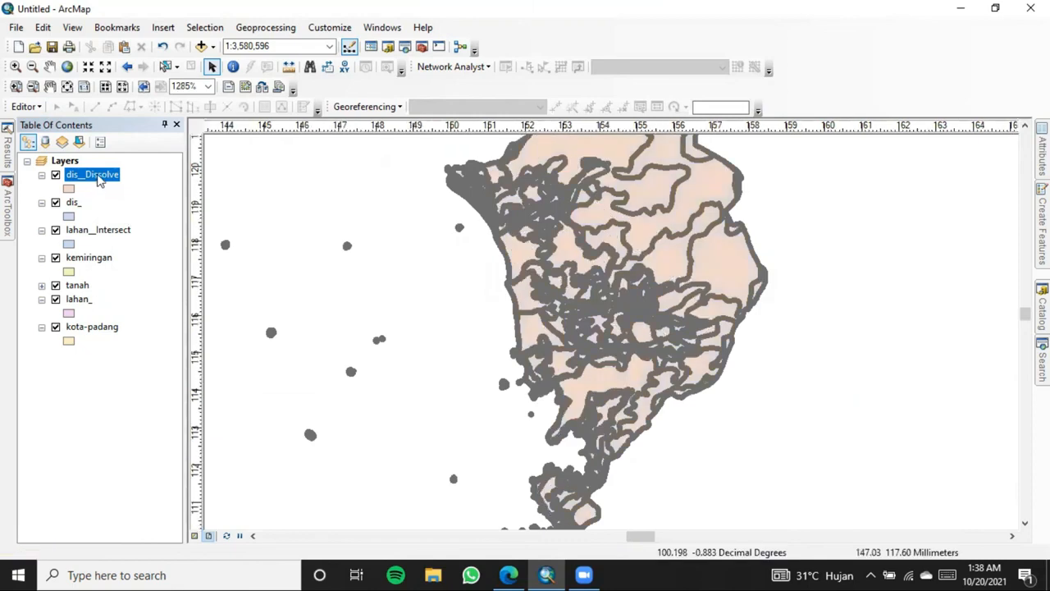
{"action": "right_click", "coordinate": [99, 181]}
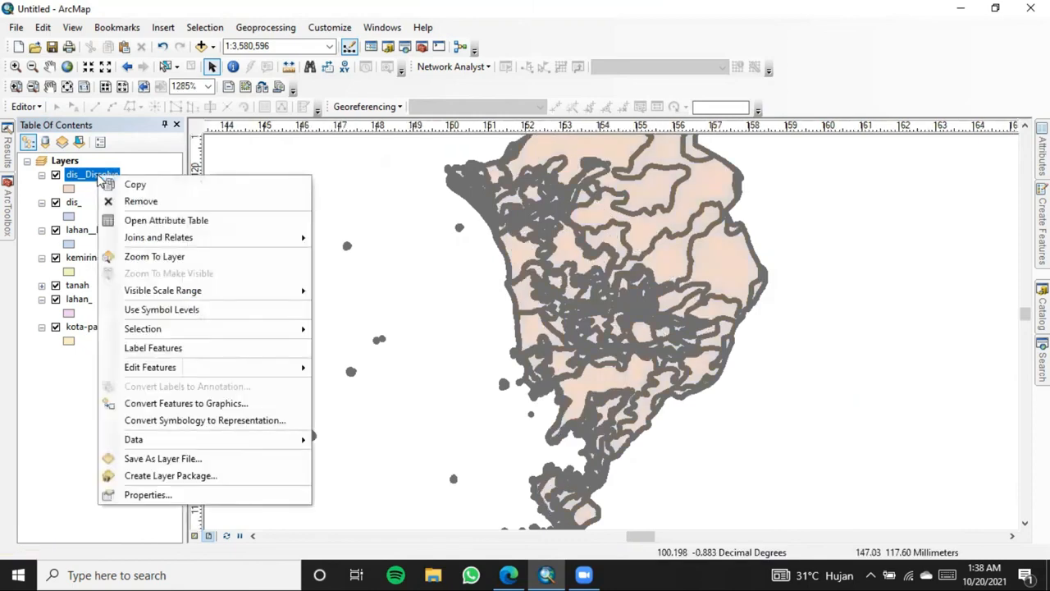
{"action": "left_click", "coordinate": [144, 495]}
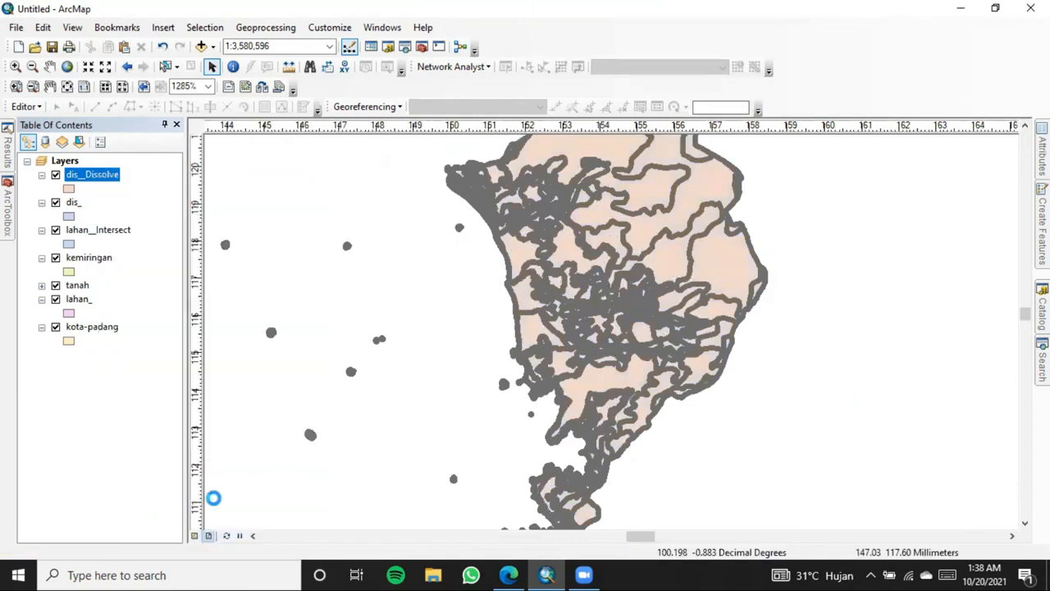
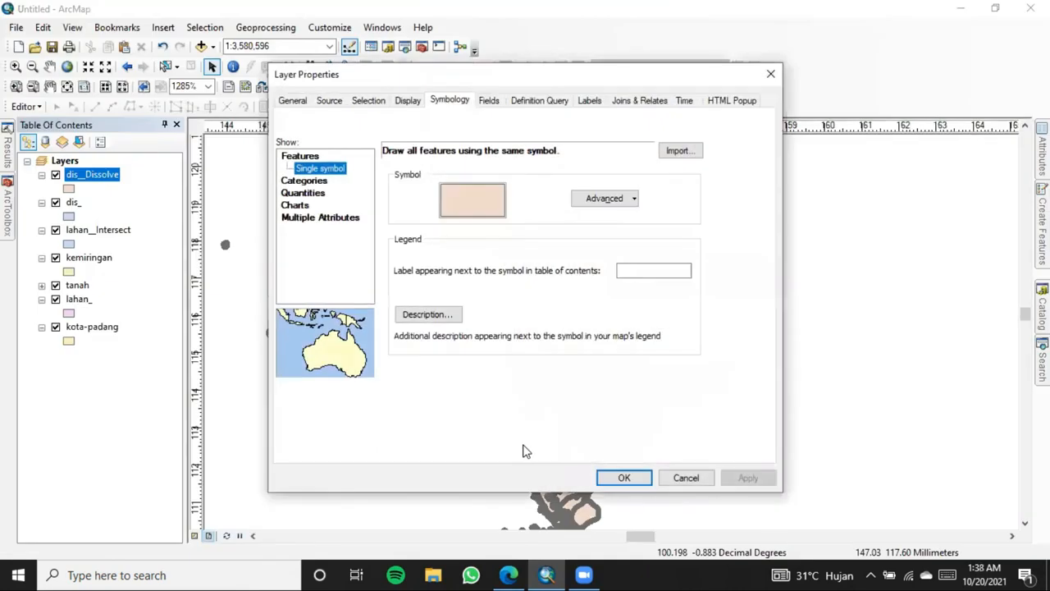
{"action": "left_click", "coordinate": [303, 180]}
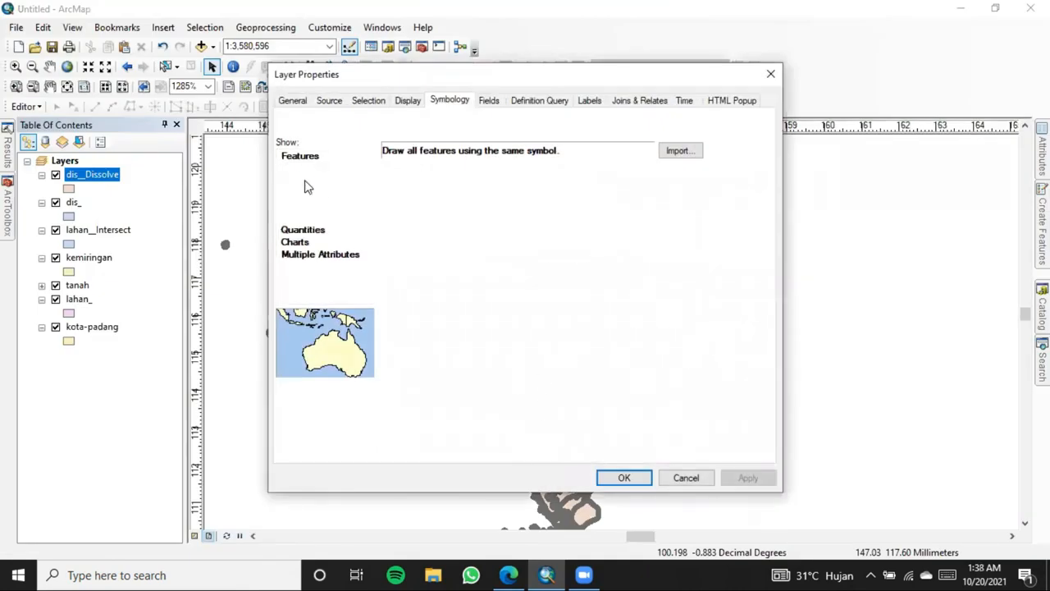
{"action": "left_click", "coordinate": [502, 183]}
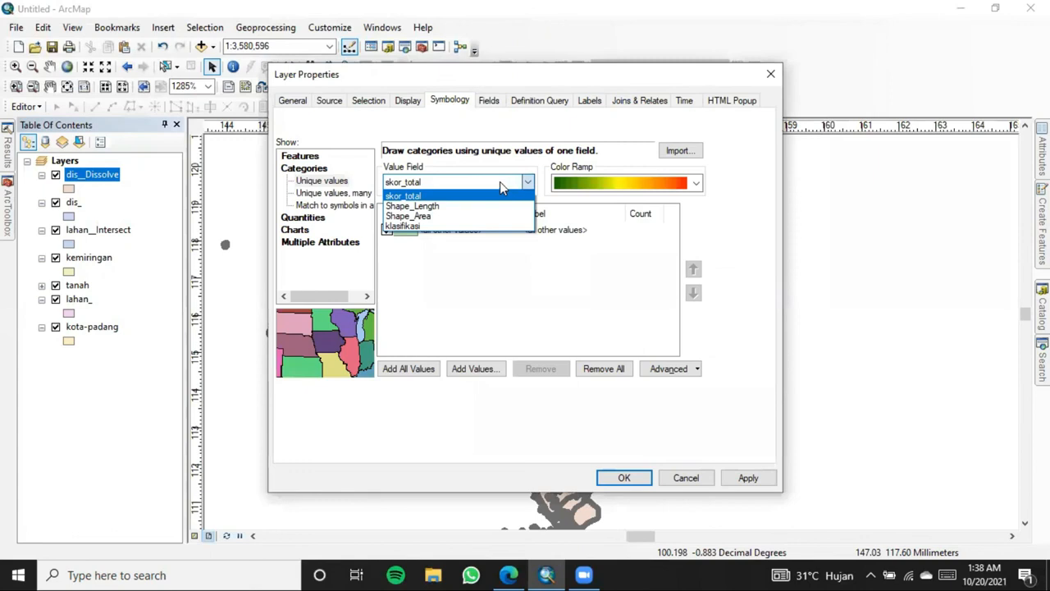
{"action": "left_click", "coordinate": [402, 227]}
{"action": "left_click", "coordinate": [415, 370]}
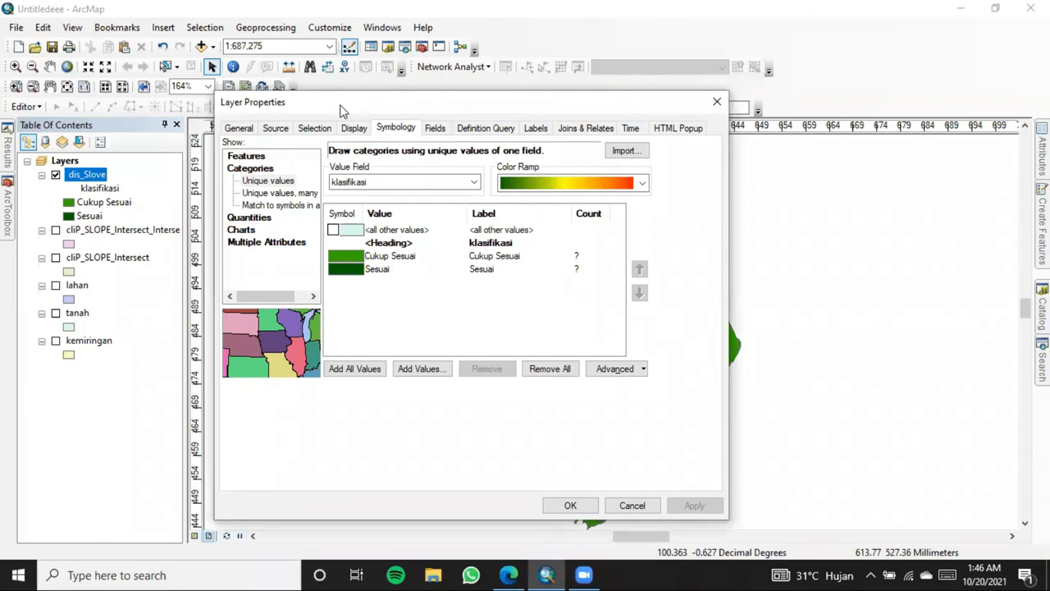
Review the dis_Slove layer's klasifikasi symbology beside the map, accept it, and examine the distribution of the Cukup Sesuai and Sesuai areas.
{"action": "left_click_drag", "start_coordinate": [343, 111], "coordinate": [135, 68]}
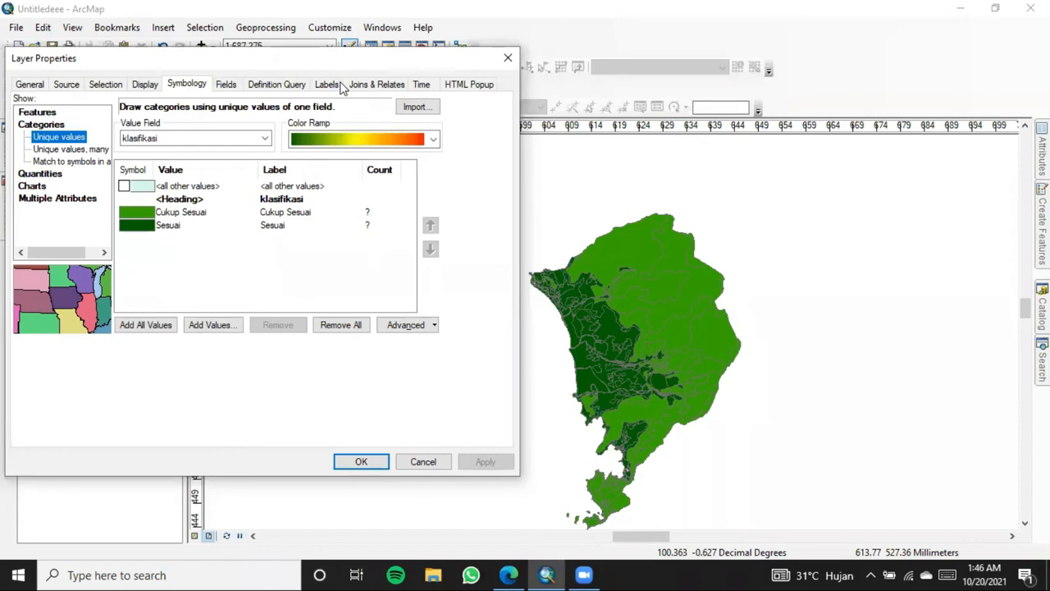
{"action": "left_click_drag", "start_coordinate": [338, 55], "coordinate": [340, 85]}
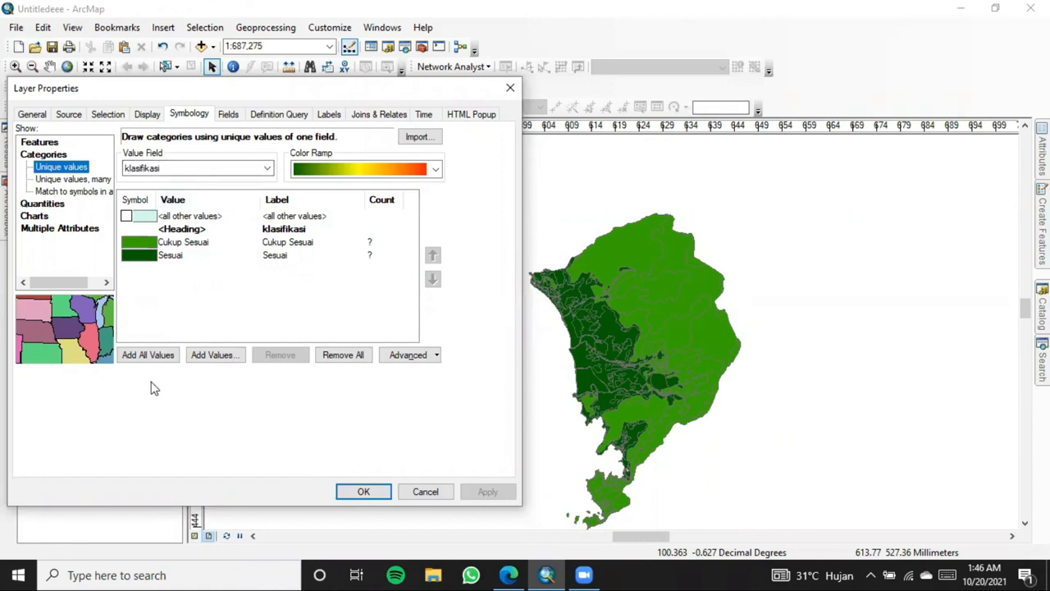
{"action": "left_click", "coordinate": [364, 491]}
{"action": "scroll", "coordinate": [568, 288], "scroll_direction": "down", "scroll_amount": 3}
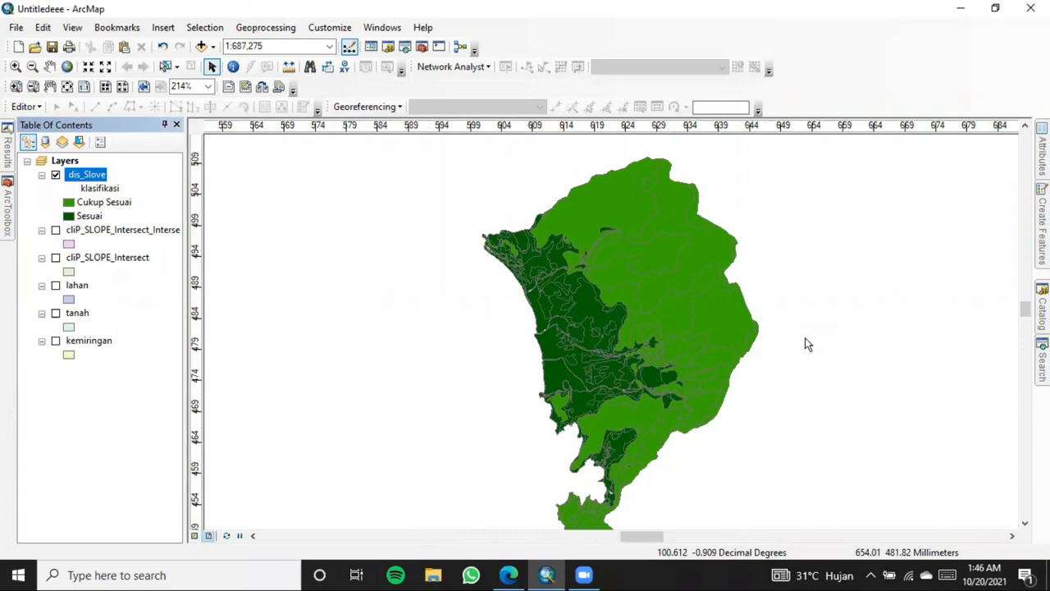
{"action": "scroll", "coordinate": [962, 338], "scroll_direction": "down", "scroll_amount": 1}
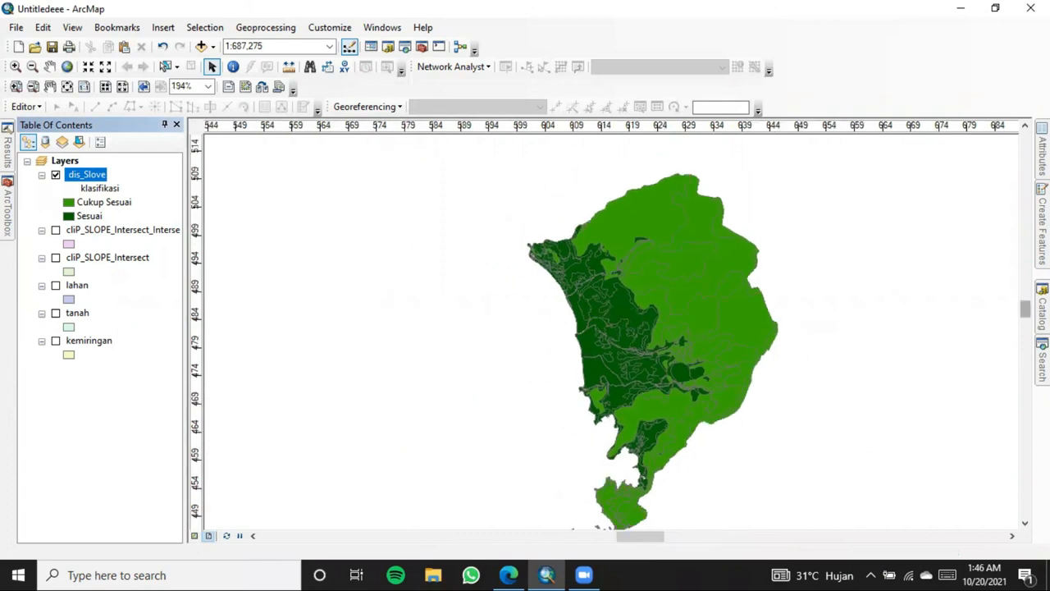
{"action": "scroll", "coordinate": [989, 327], "scroll_direction": "up", "scroll_amount": 1}
{"action": "mouse_move", "coordinate": [1024, 314]}
{"action": "left_mouse_down"}
{"action": "mouse_move", "coordinate": [1024, 323]}
{"action": "mouse_move", "coordinate": [1024, 315]}
{"action": "left_mouse_up"}
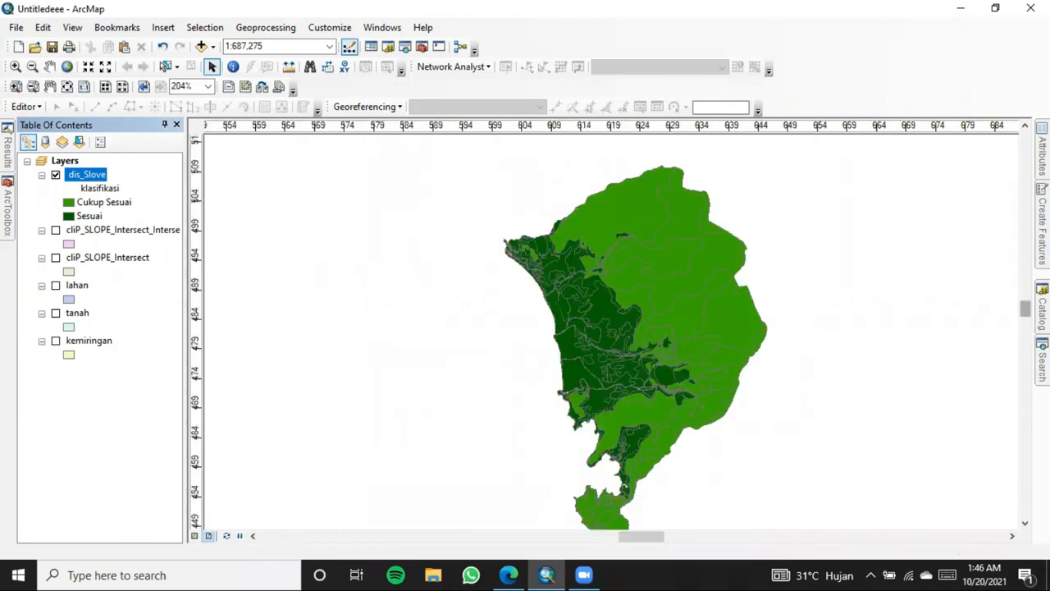